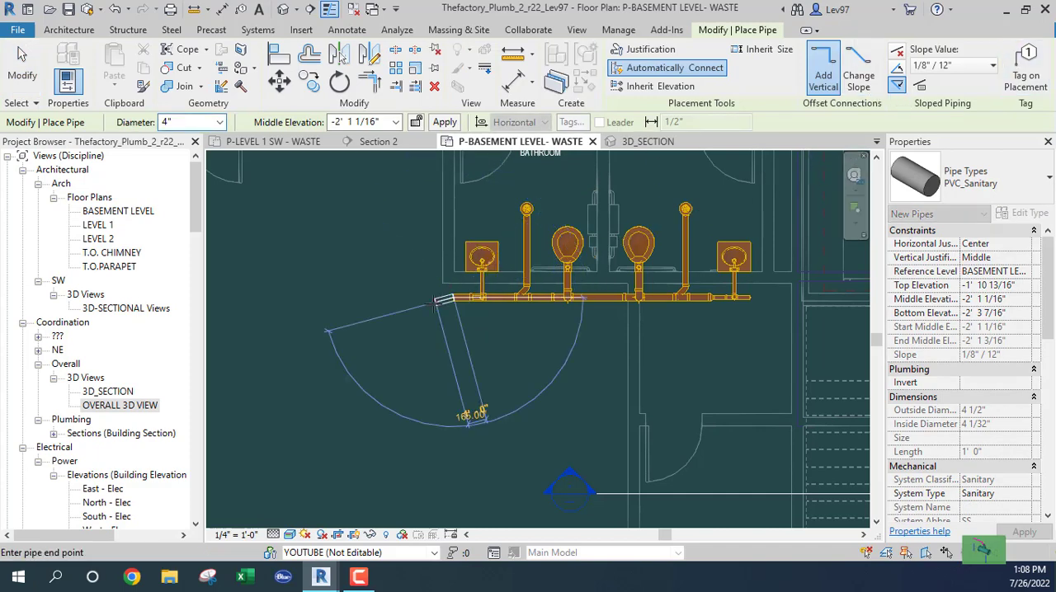
- Extend the 4" PVC sanitary main from the bathrooms about 9' down the basement plan and about 23' across to the stairs
left_click(427, 299)
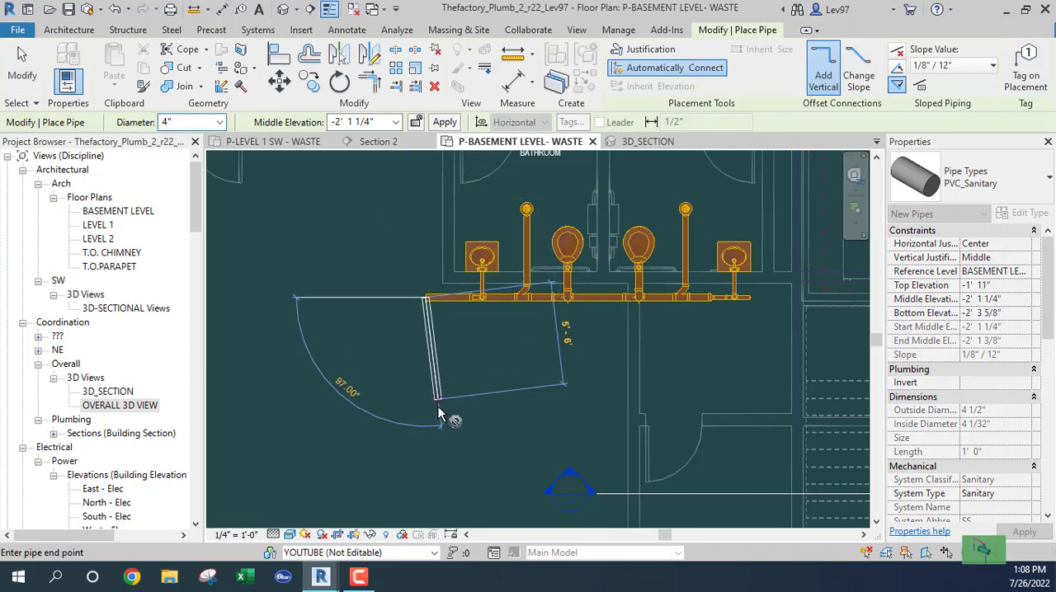
scroll(416, 417, "down", 1)
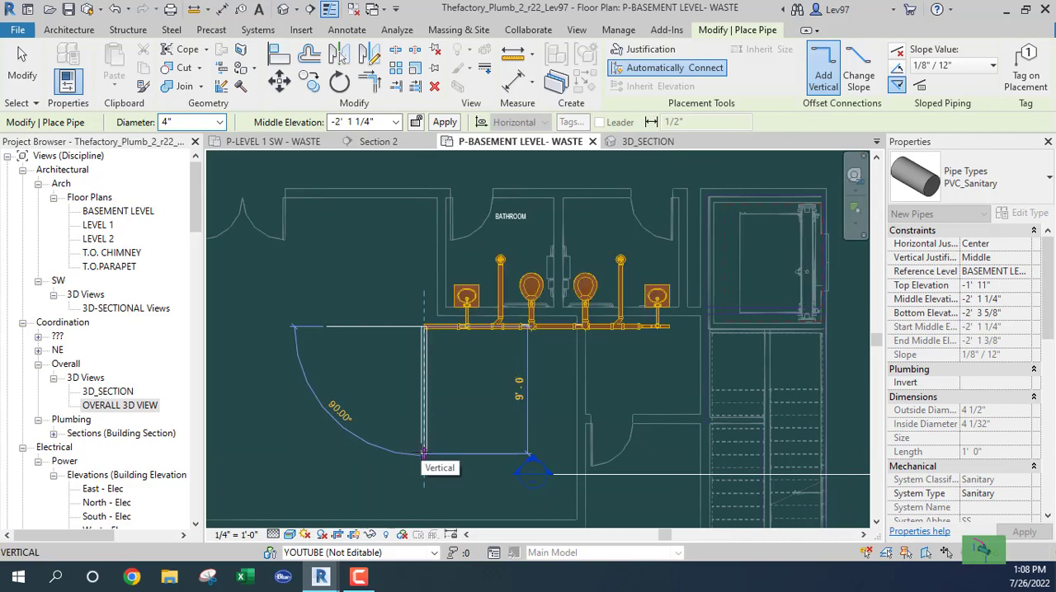
left_click(423, 451)
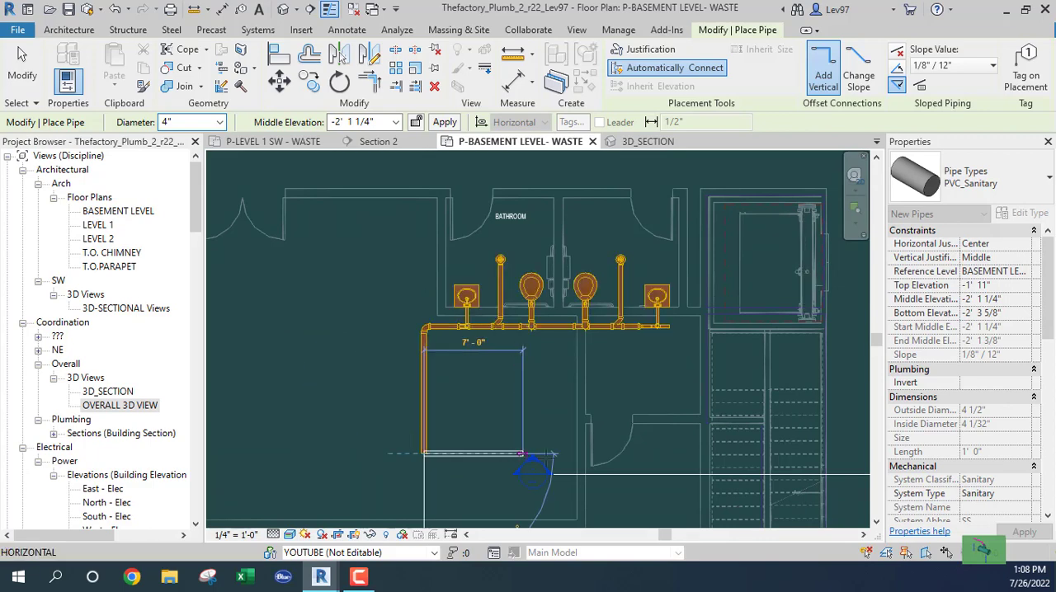
left_click(750, 453)
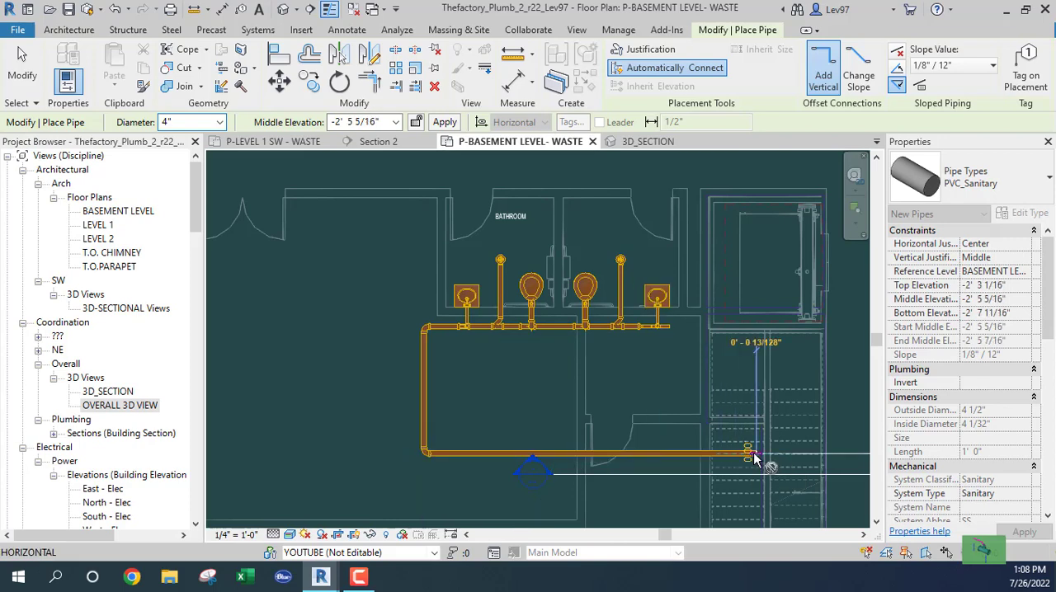
key("Escape")
key("Escape")
- Reduce the building section's far clip depth to about 2'-7" and move its line closer to the new horizontal pipe
middle_click_drag(266, 344, 188, 320)
scroll(567, 419, "up", 2)
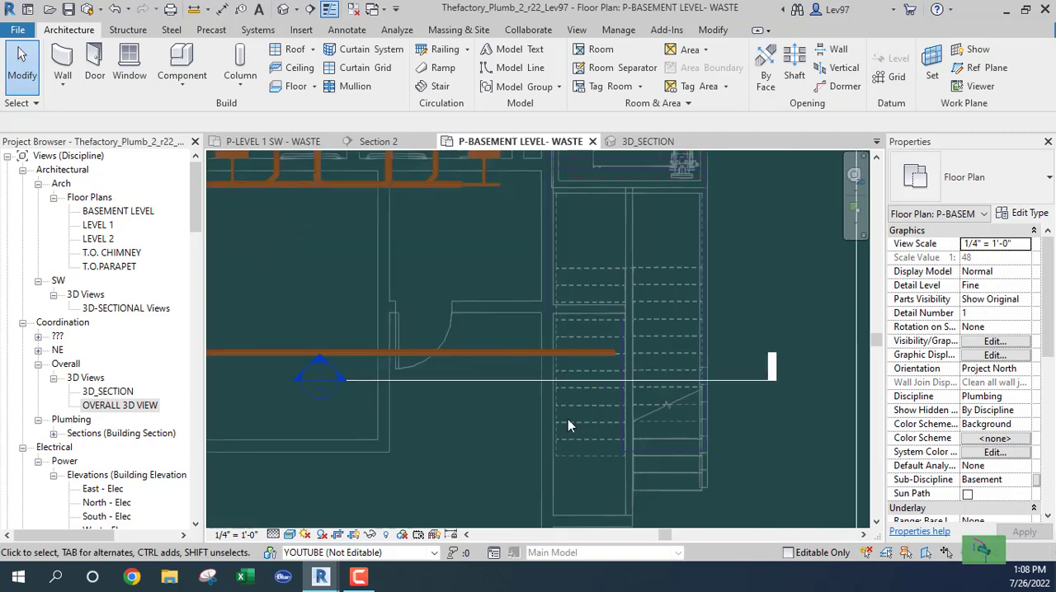
left_click(486, 384)
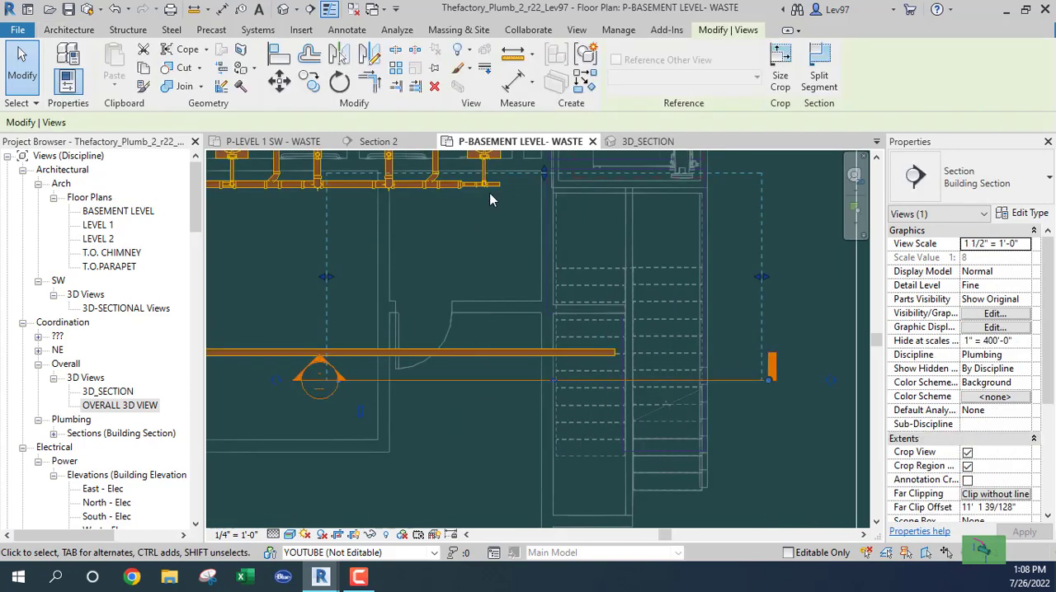
left_click_drag(545, 177, 560, 334)
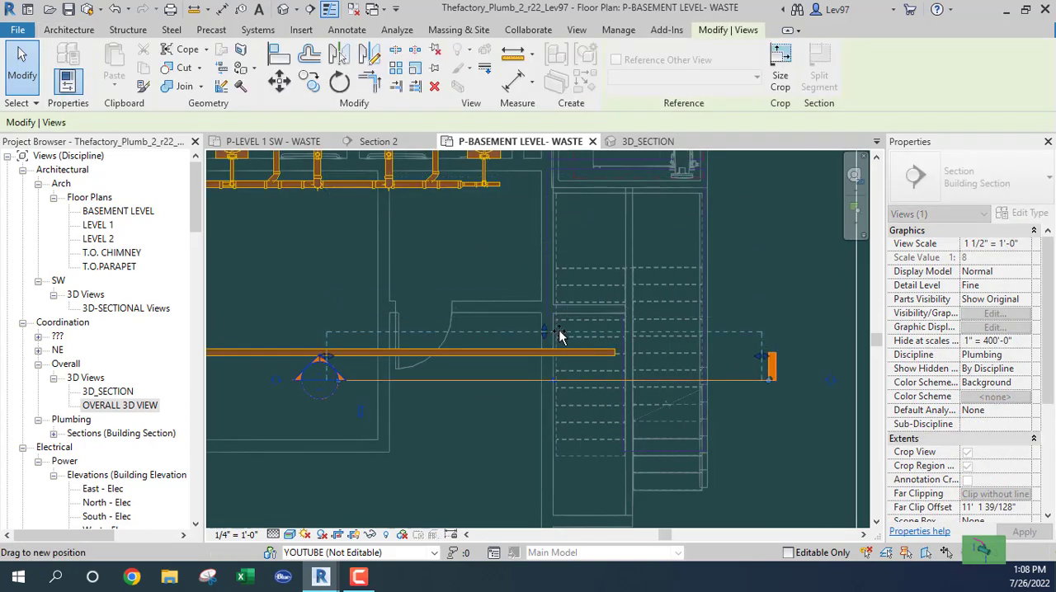
mouse_move(520, 380)
left_mouse_down()
mouse_move(509, 320)
mouse_move(522, 366)
left_mouse_up()
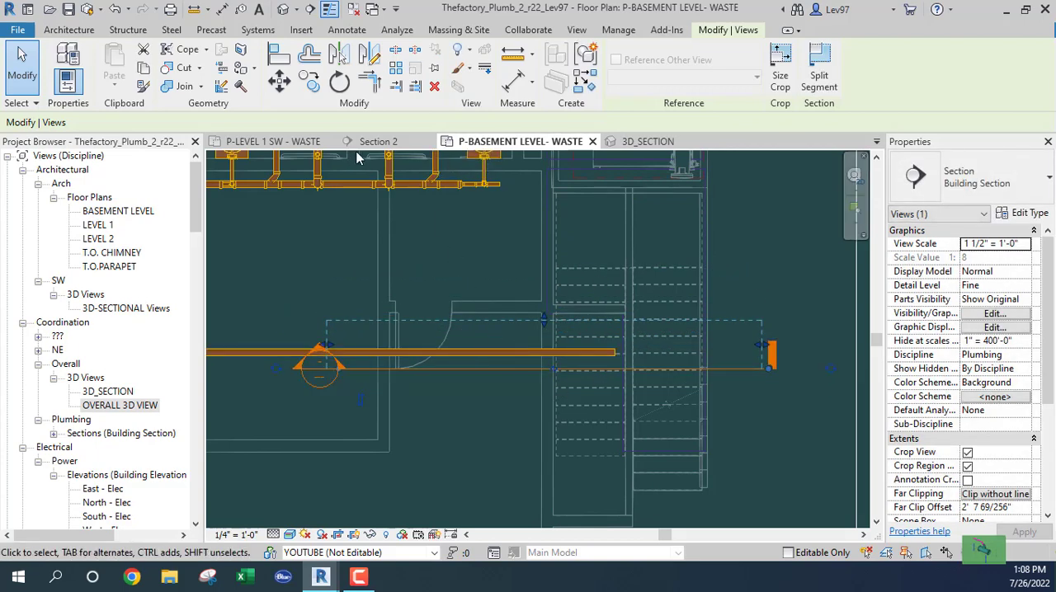
- In Section 2, draw a 4" vertical drop about 5'-2" long from the open end of the sloped pipe
left_click(379, 142)
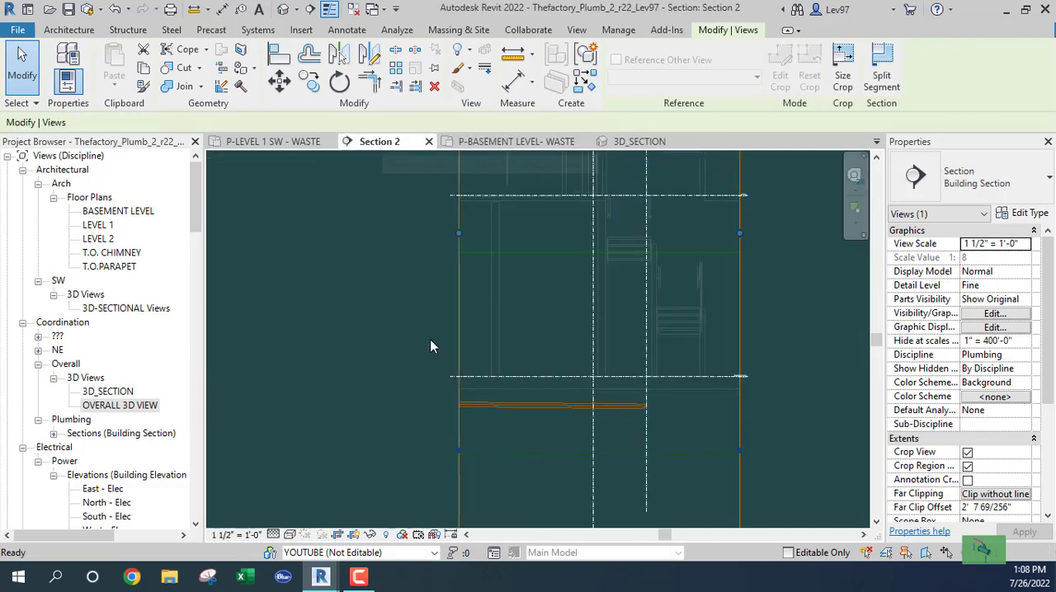
left_click(490, 299)
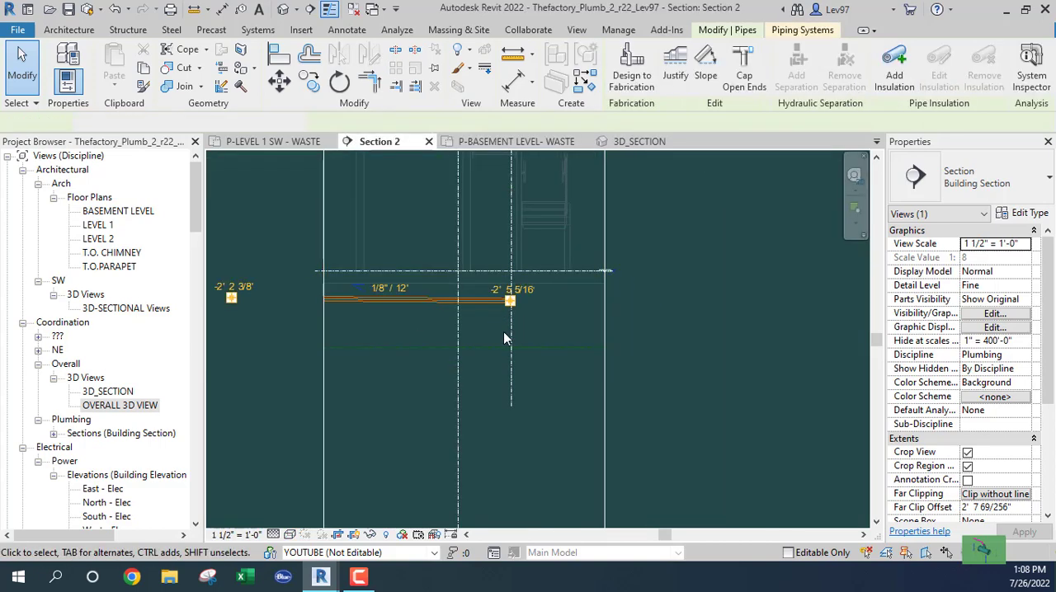
scroll(503, 330, "up", 3)
right_click(517, 218)
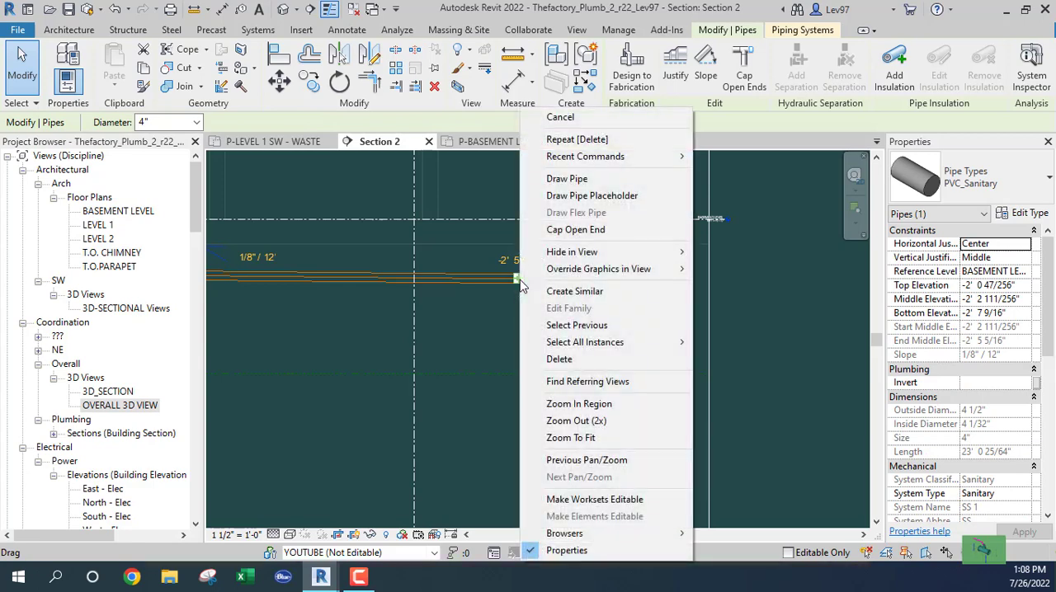
left_click(568, 179)
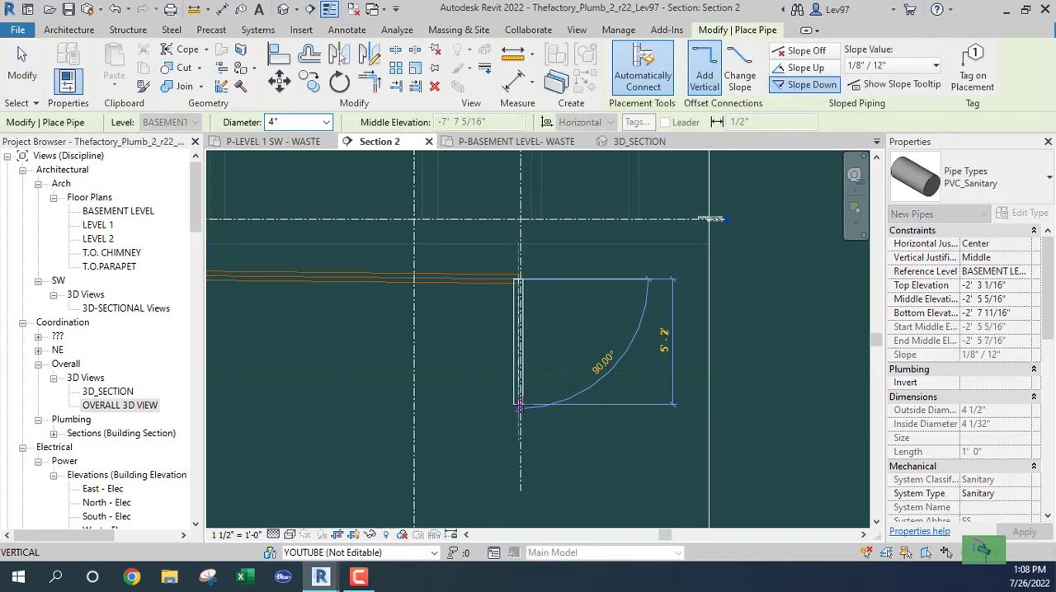
key("Escape")
key("Escape")
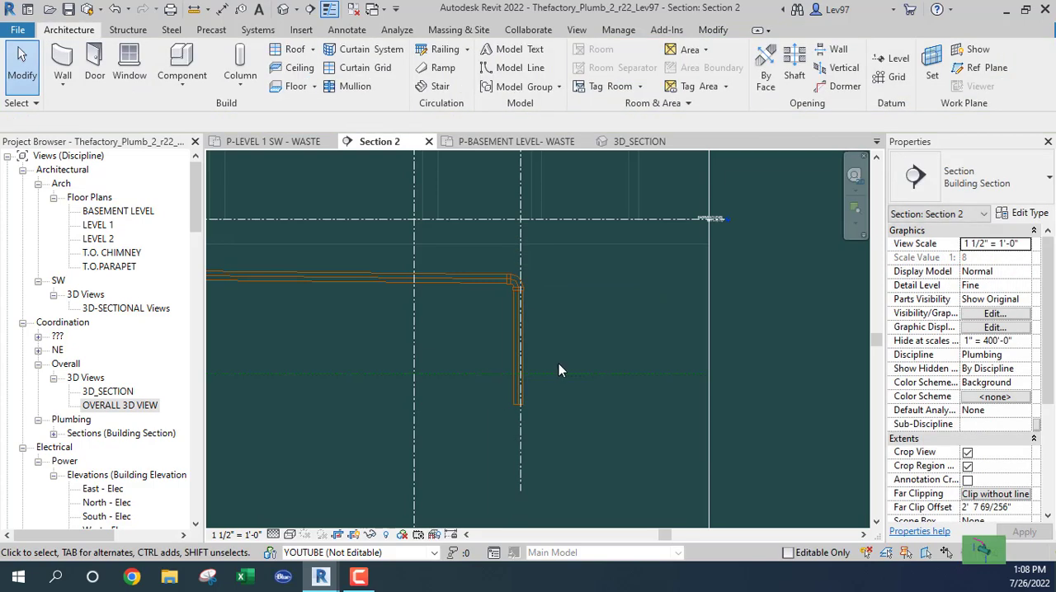
- Compare the basement pipe run with the riser locations on the P-LEVEL 1 SW - WASTE plan
left_click(497, 145)
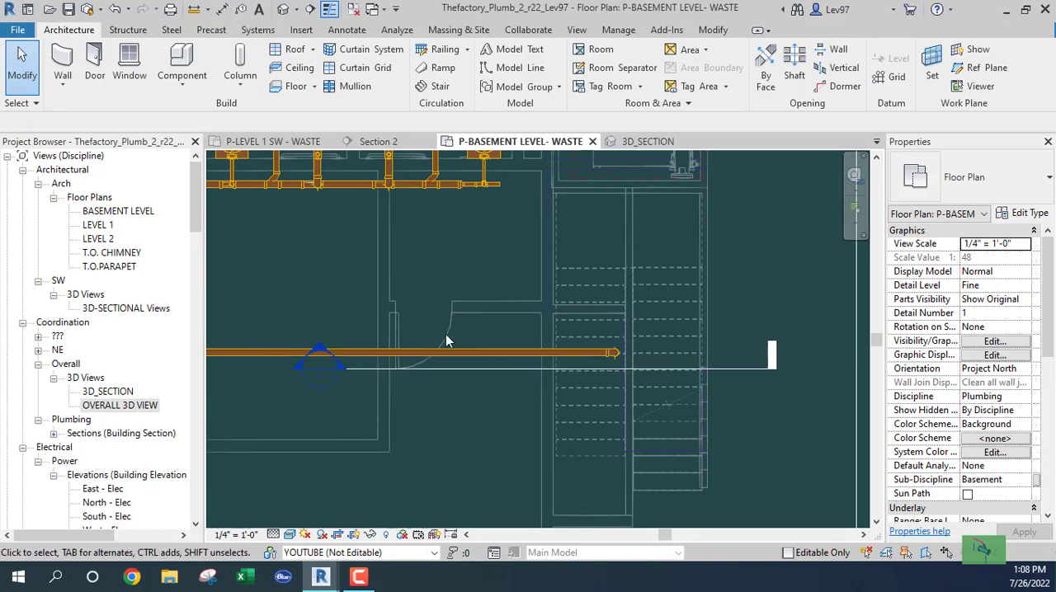
left_click(459, 369)
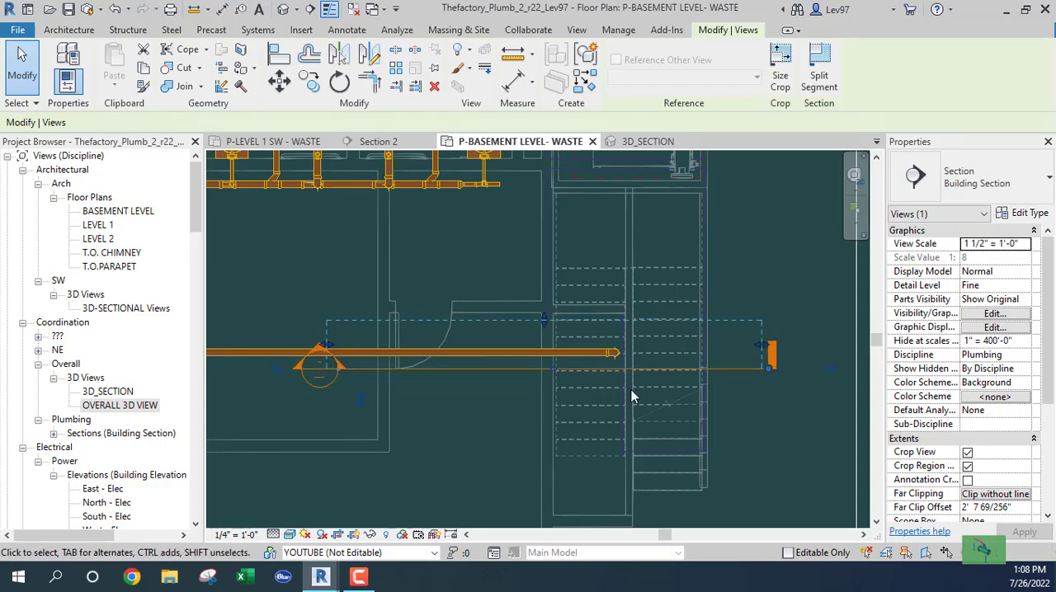
scroll(614, 210, "up", 3)
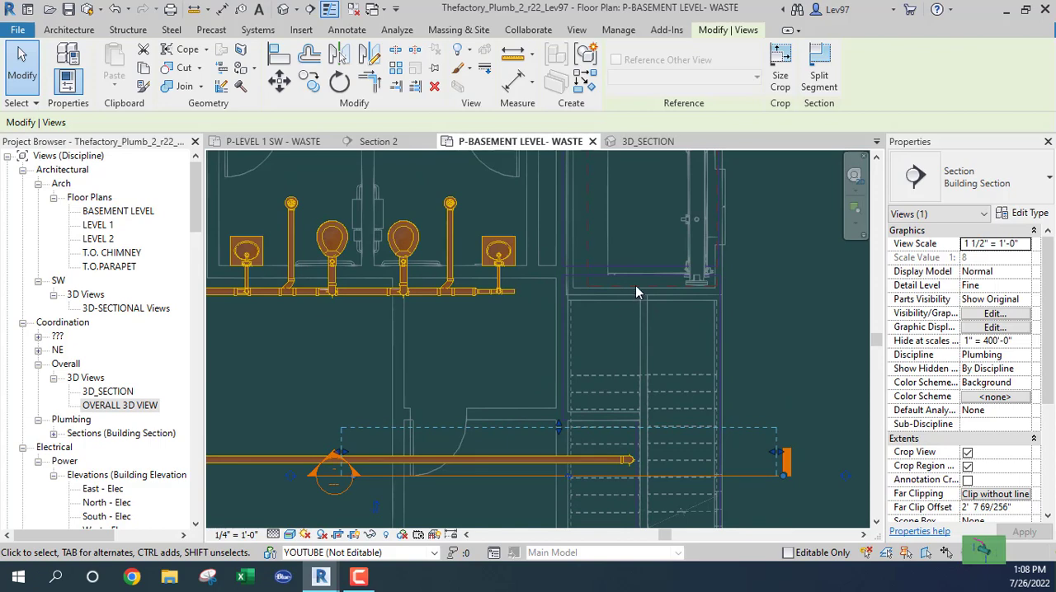
left_click(285, 142)
middle_click_drag(574, 393, 366, 259)
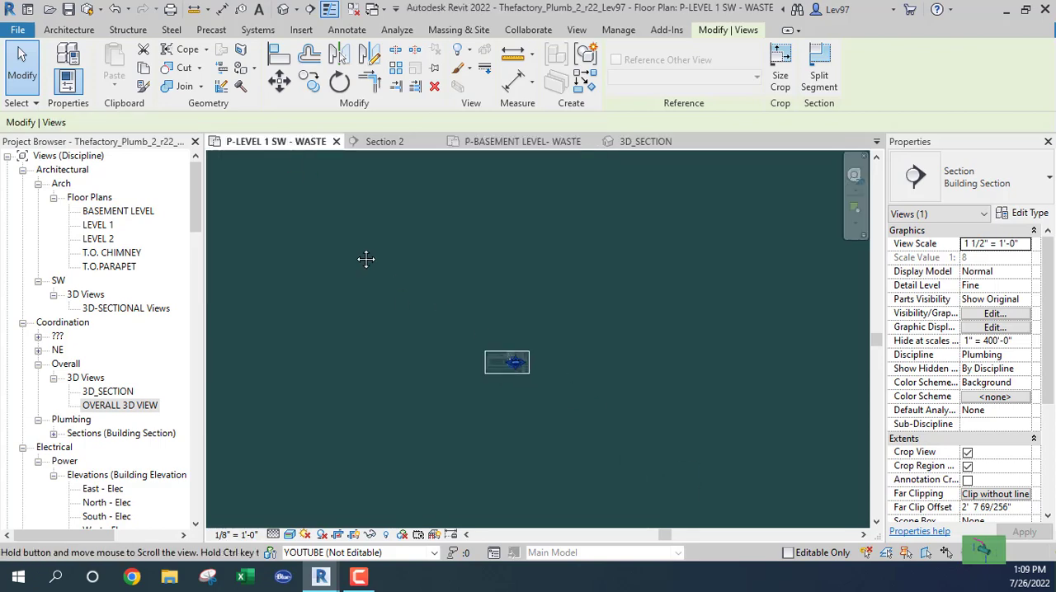
scroll(511, 397, "up", 8)
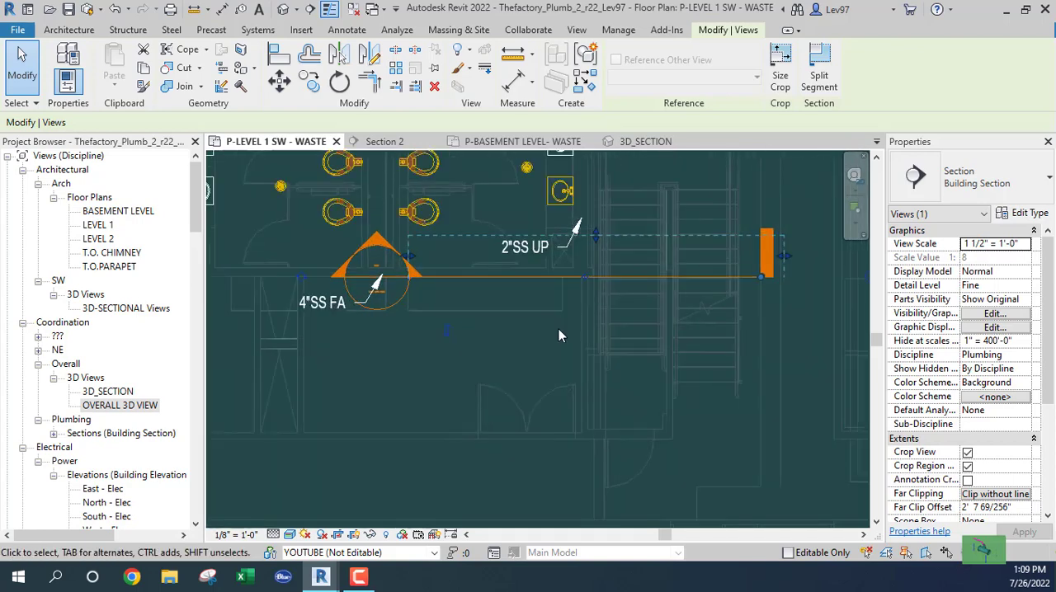
left_click(544, 317)
middle_click_drag(539, 315, 503, 536)
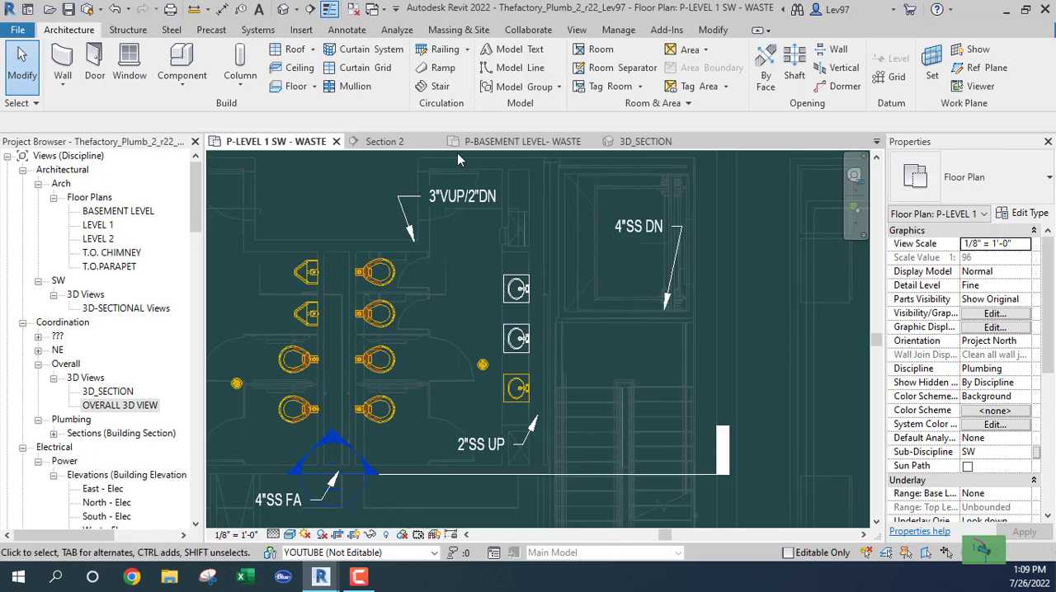
- In the basement waste plan, rotate the section line by 90° and move it just beyond the vertical drop at the stairs
left_click(511, 145)
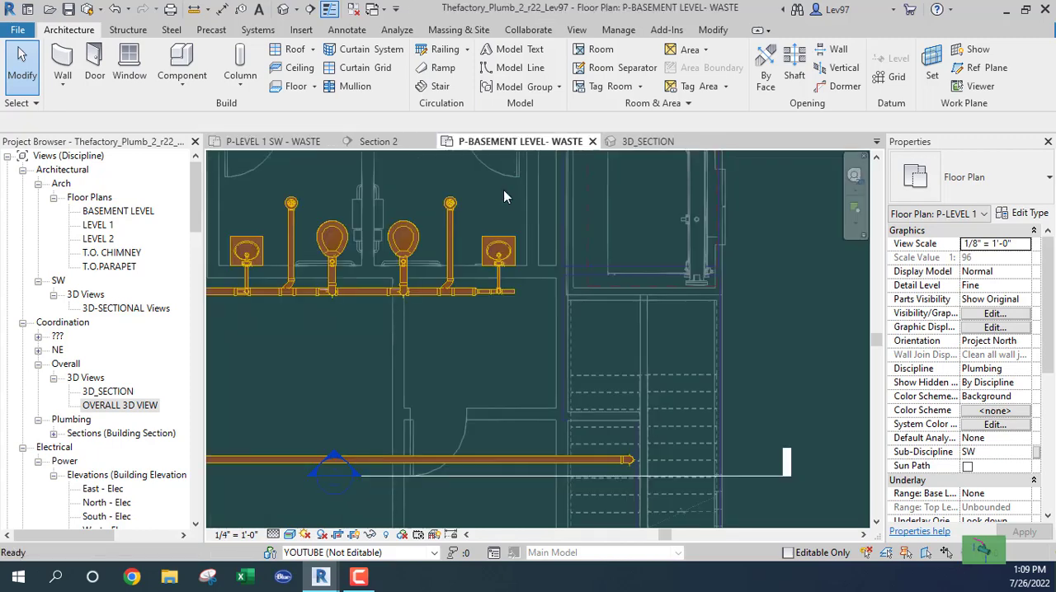
left_click(542, 478)
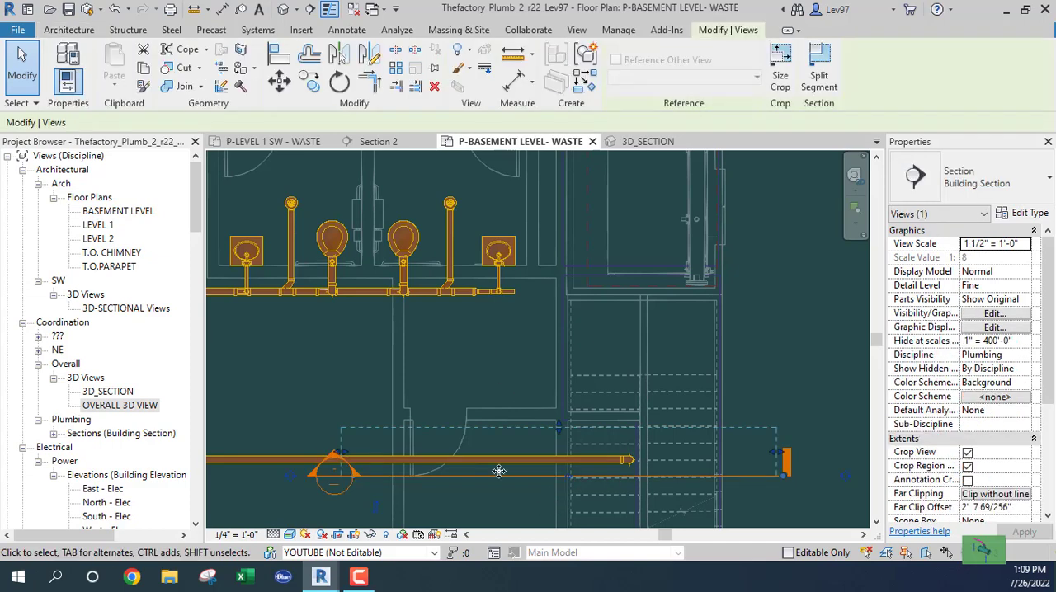
left_click(339, 83)
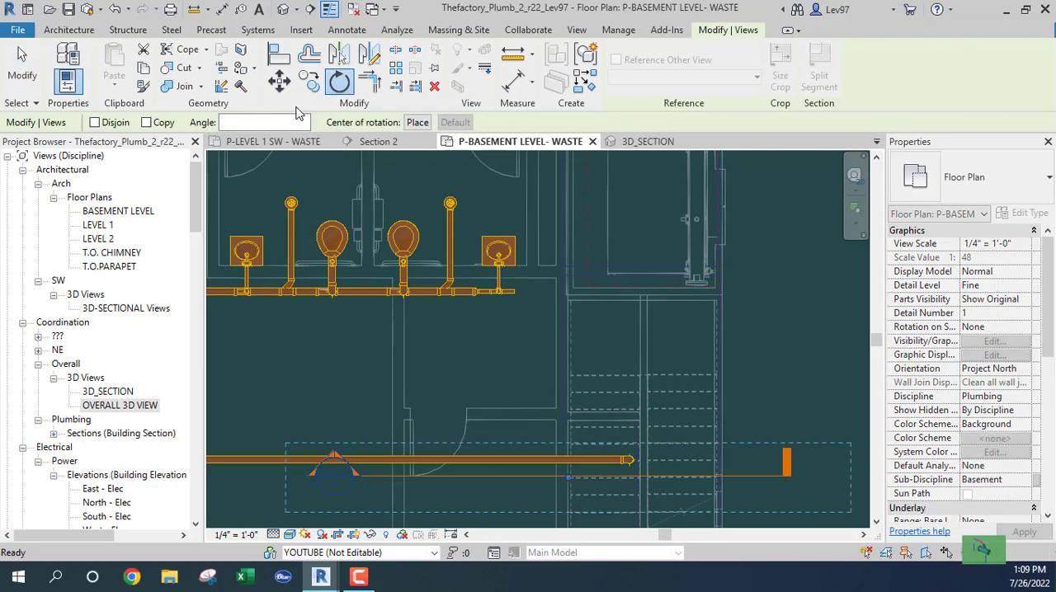
left_click(230, 122)
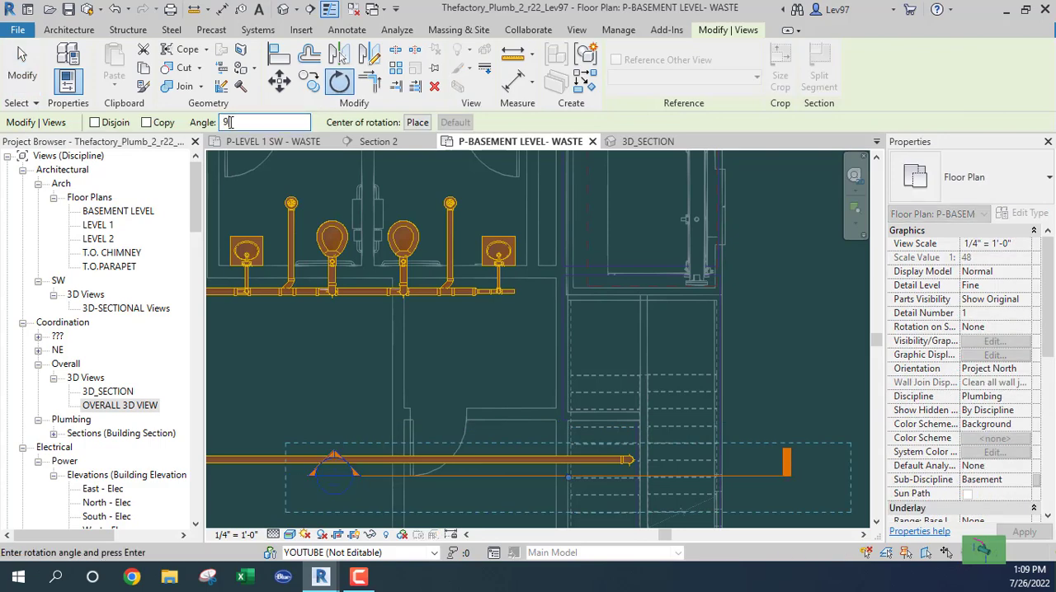
key("Return")
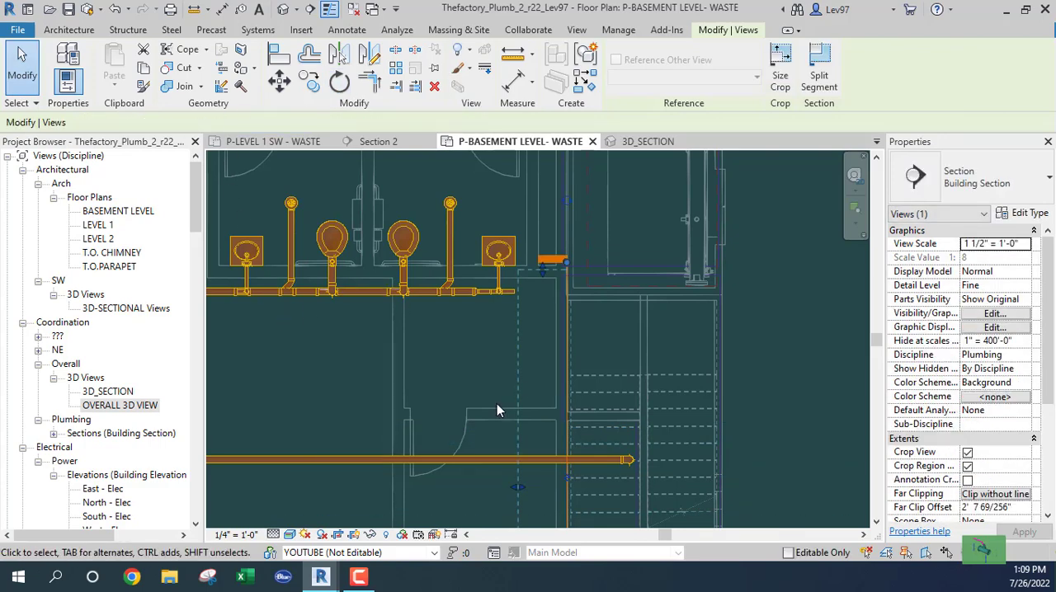
left_click_drag(564, 508, 650, 477)
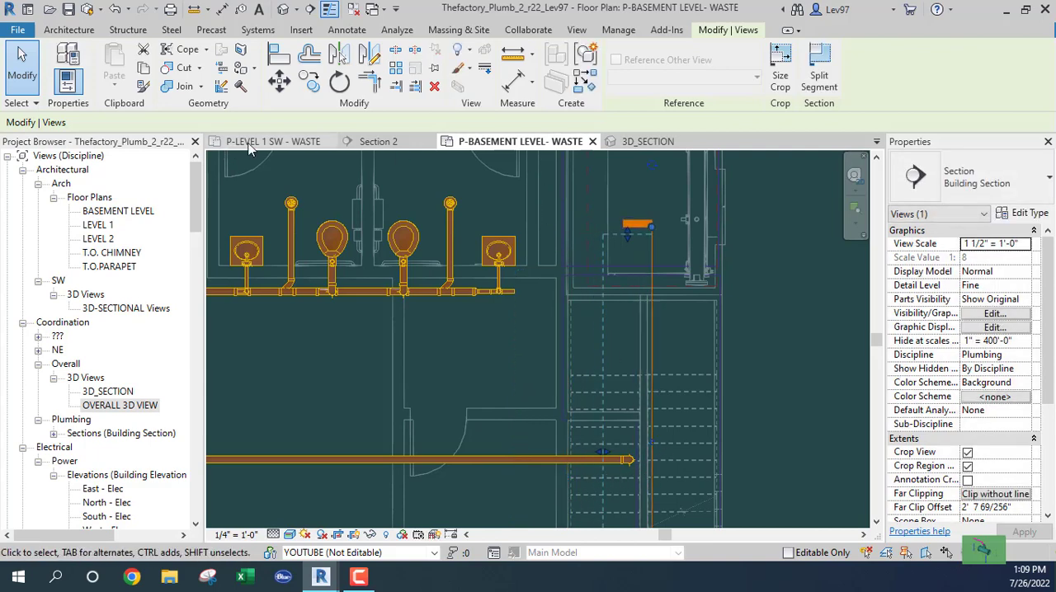
- In Section 2, copy the vertical 4" pipe horizontally about 7' toward the elevator shaft
left_click(379, 144)
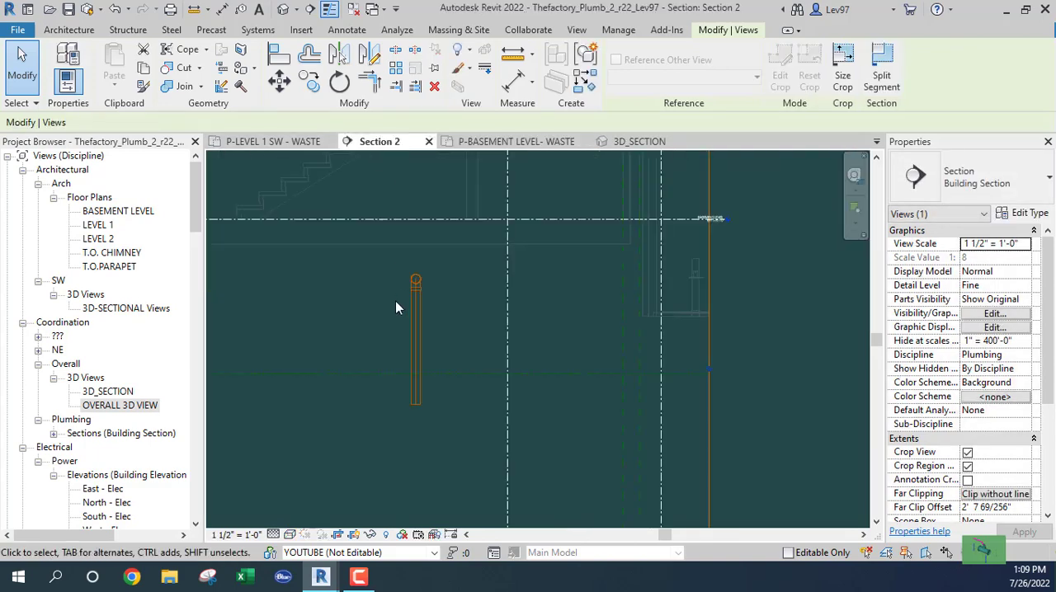
scroll(342, 314, "down", 1)
middle_click_drag(341, 314, 355, 318)
left_click(334, 320)
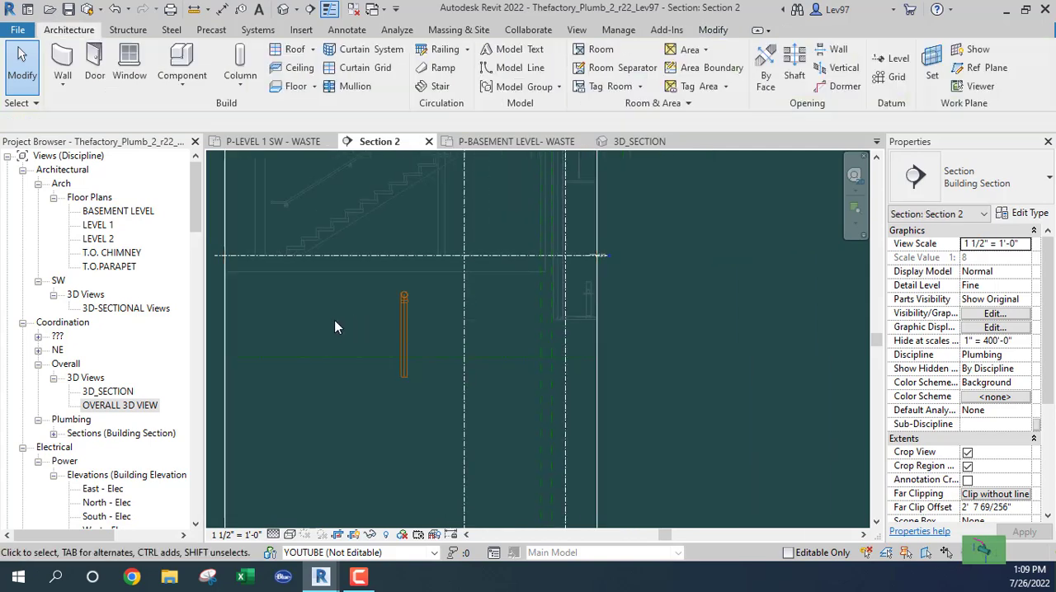
left_click(403, 338)
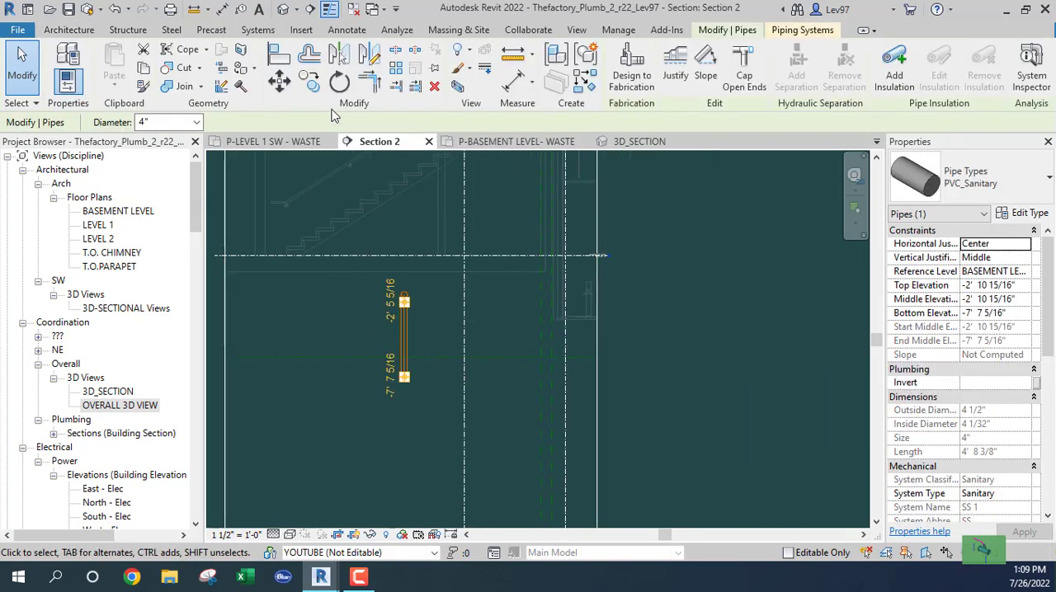
left_click(318, 89)
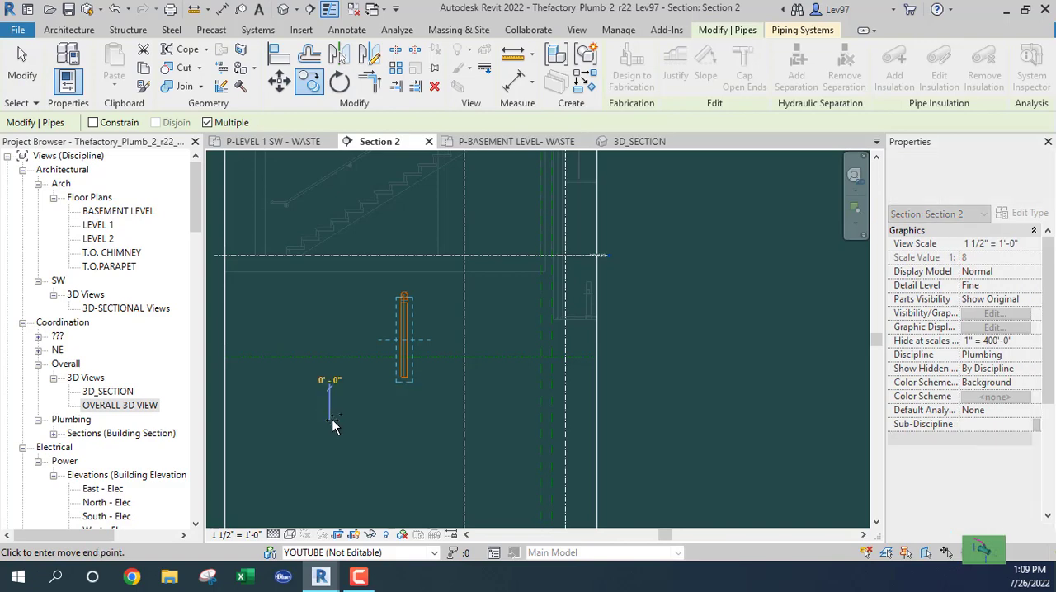
left_click(330, 422)
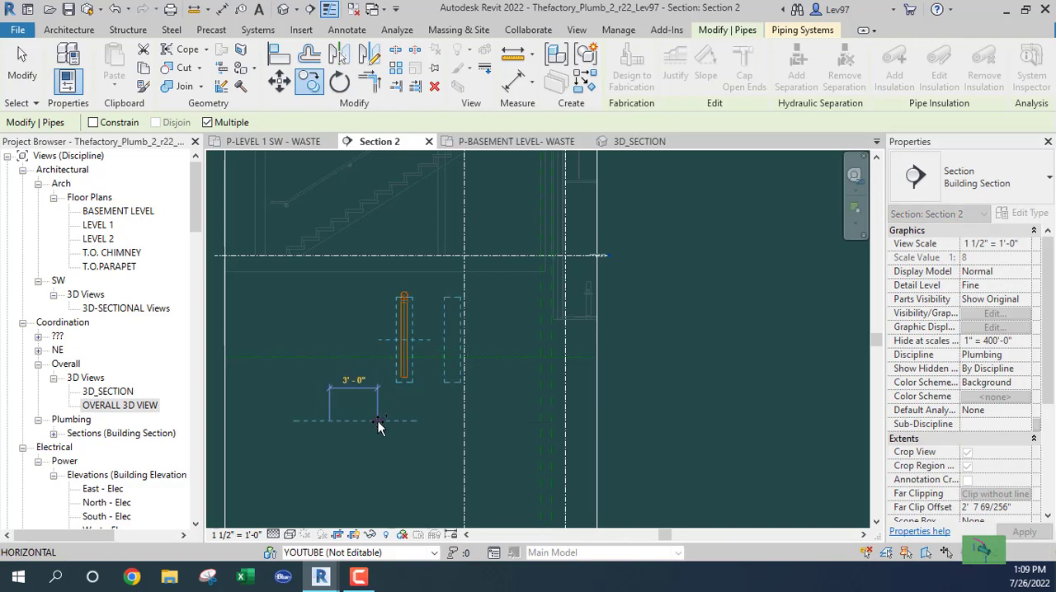
left_click(438, 424)
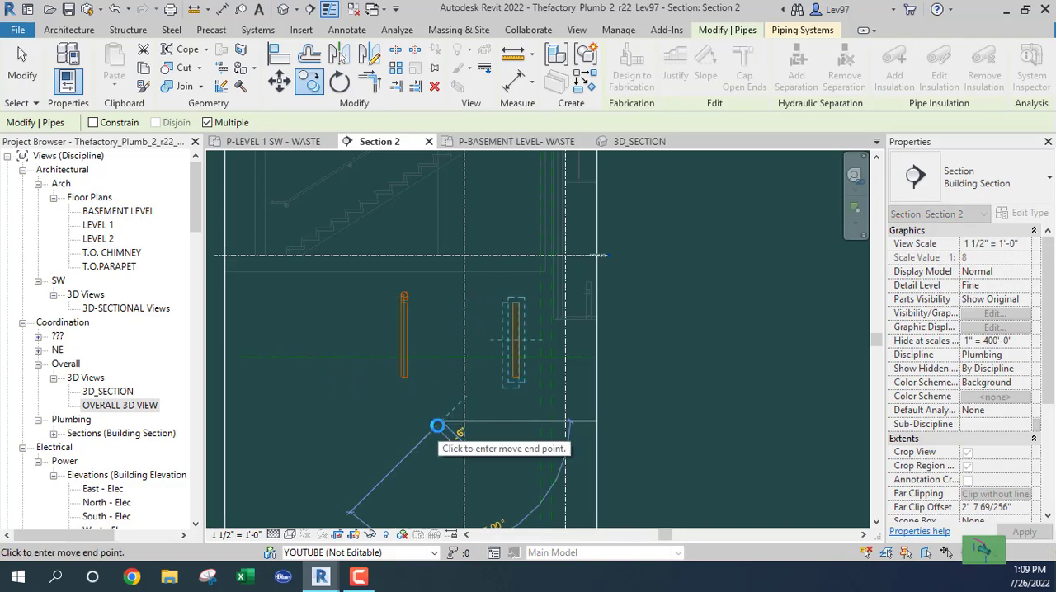
key("Escape")
key("Escape")
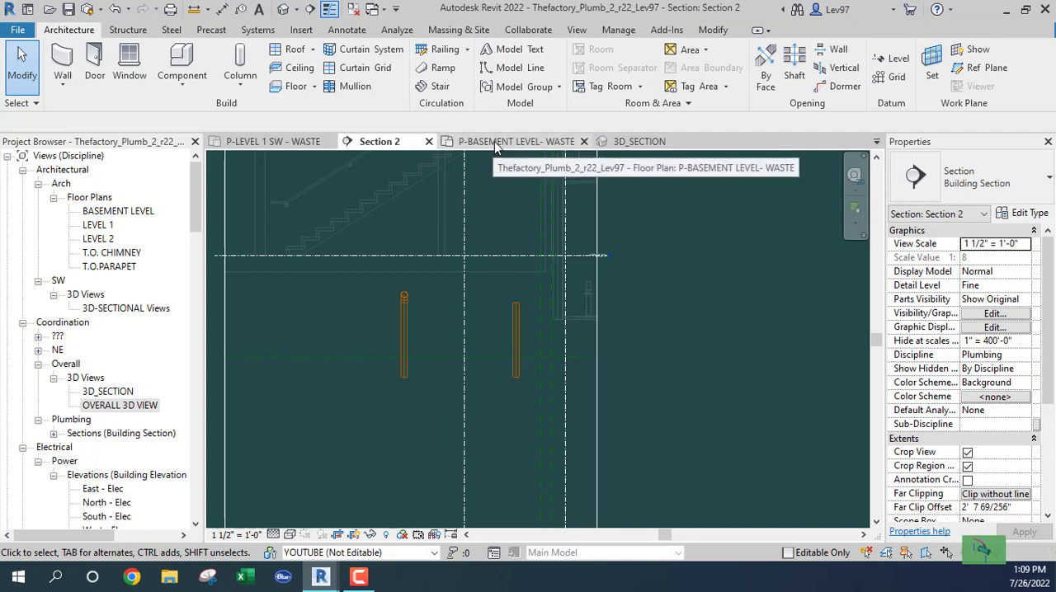
- In the basement waste plan, nudge the copied vertical 4" pipe north into the wall between the stairs and the elevator shaft
left_click(495, 144)
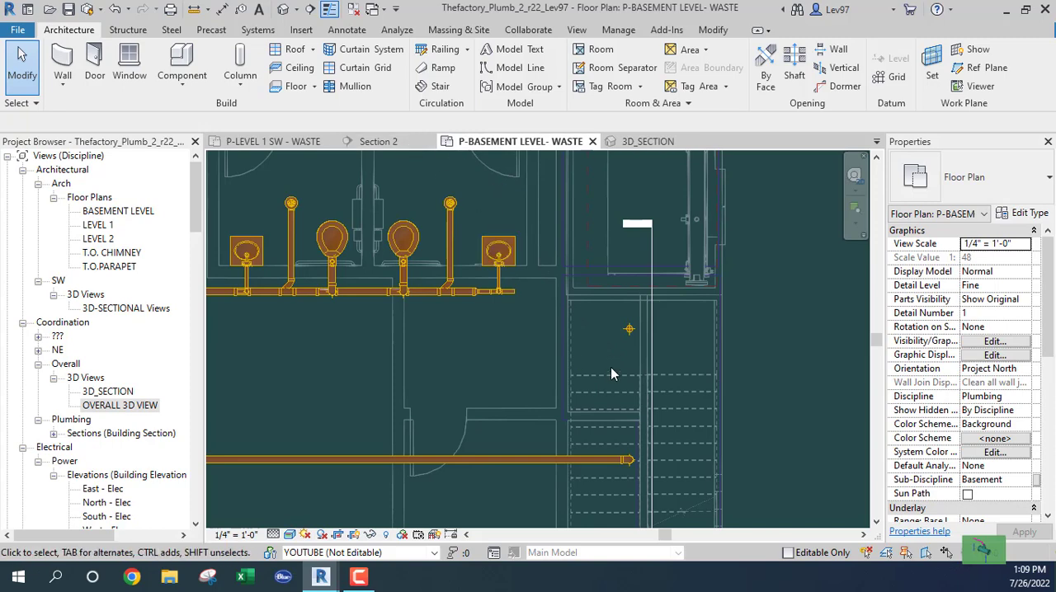
scroll(615, 362, "up", 4)
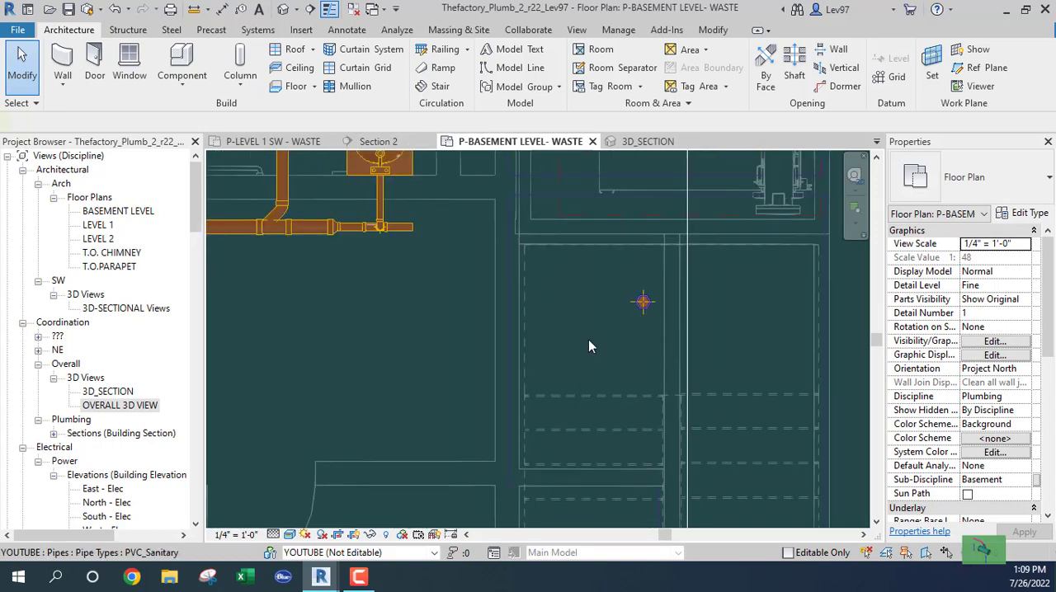
left_click(588, 347)
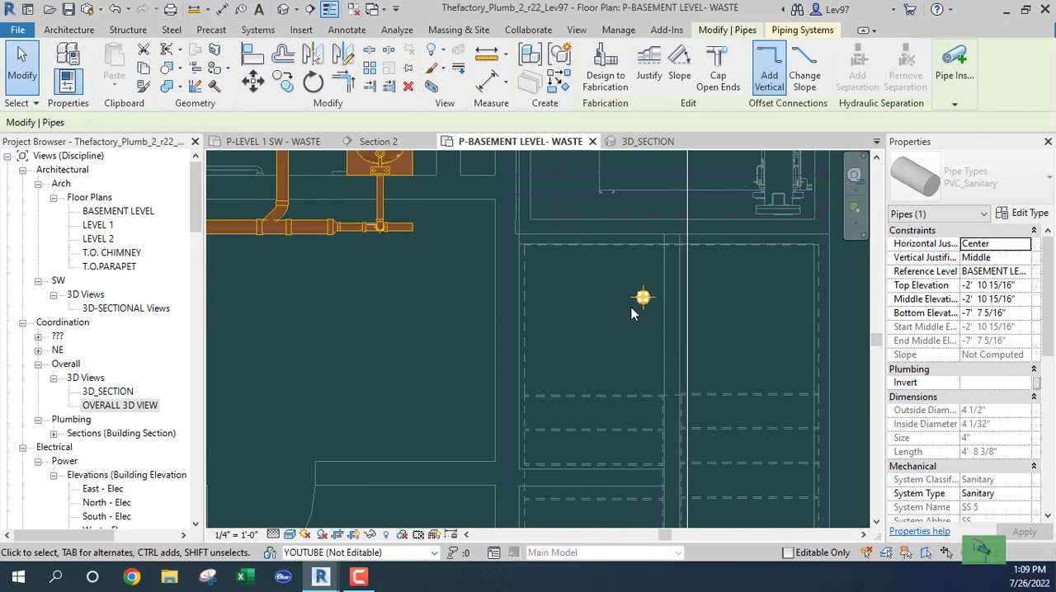
key("Up")
key("Up")
key("Up")
key("Up")
key("Up")
key("Up")
key("Up")
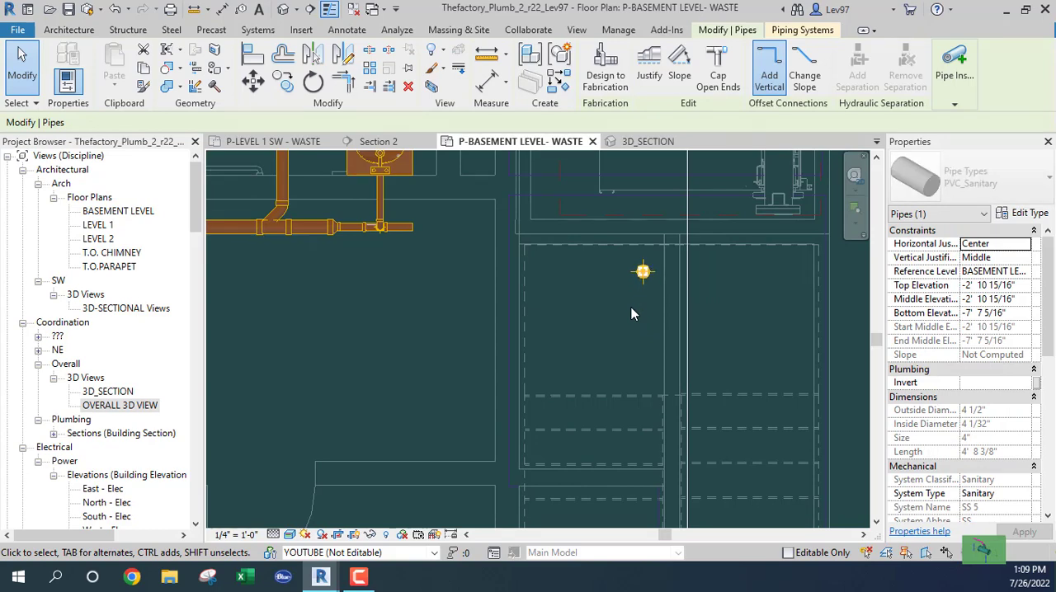
key("Up")
key("Up")
key("Up")
key("Up")
key("Up")
key("Up")
key("Up")
key("Up")
key("Up")
key("Up")
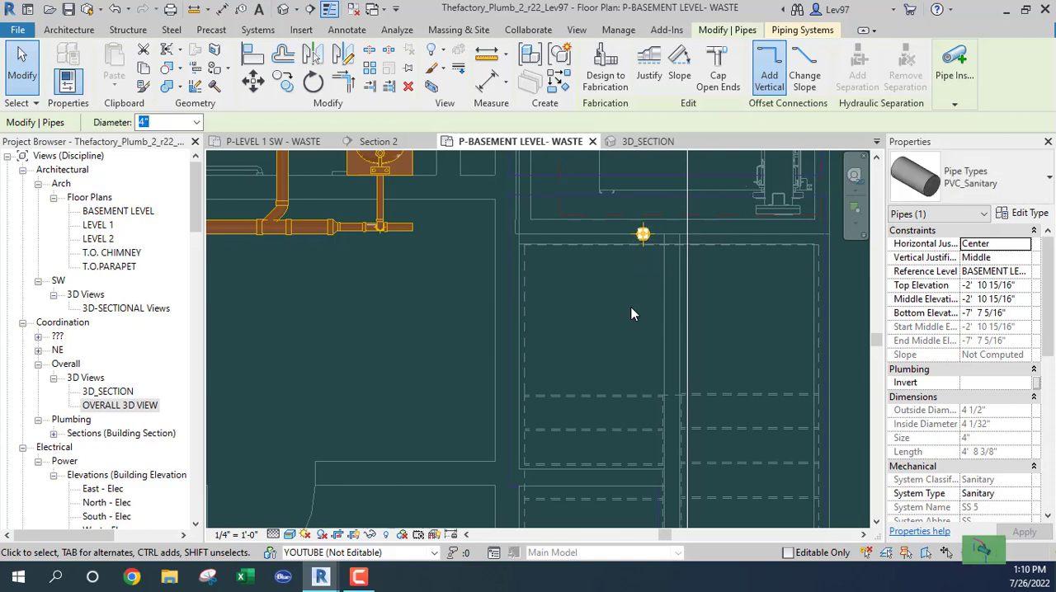
key("Up")
key("Up")
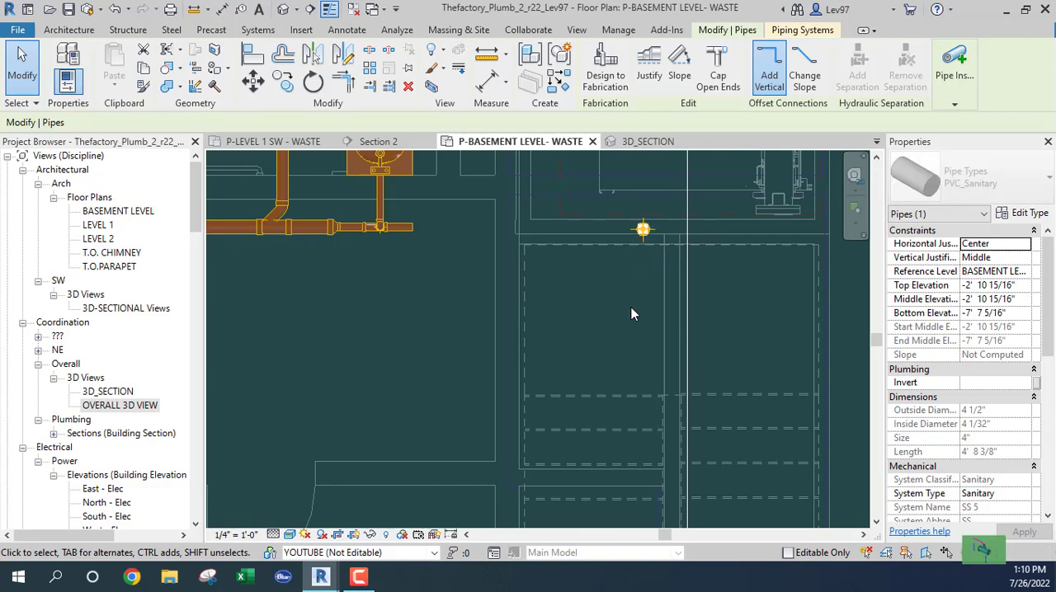
key("Escape")
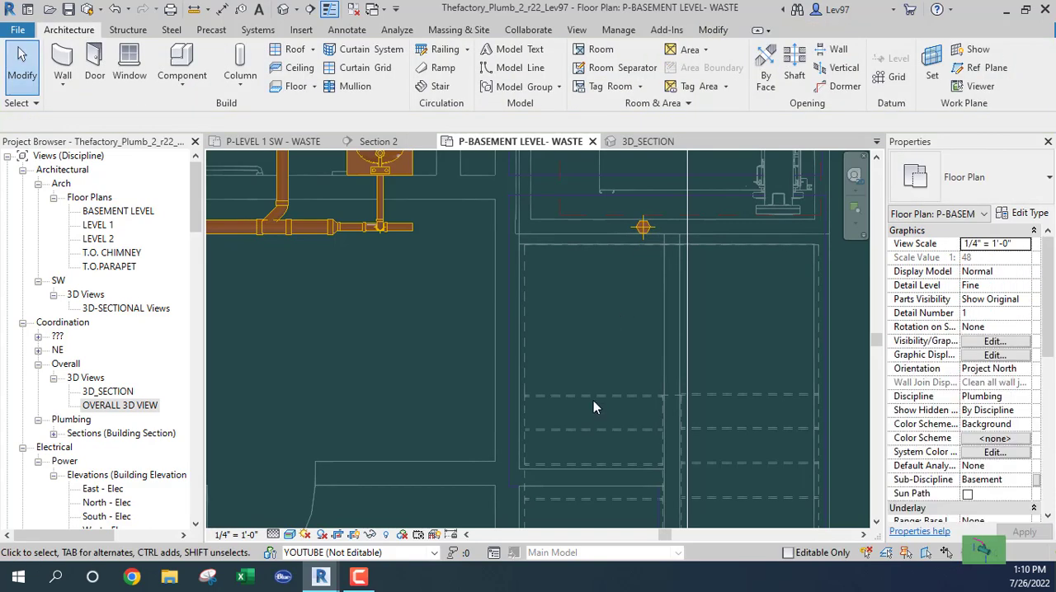
scroll(610, 314, "down", 4)
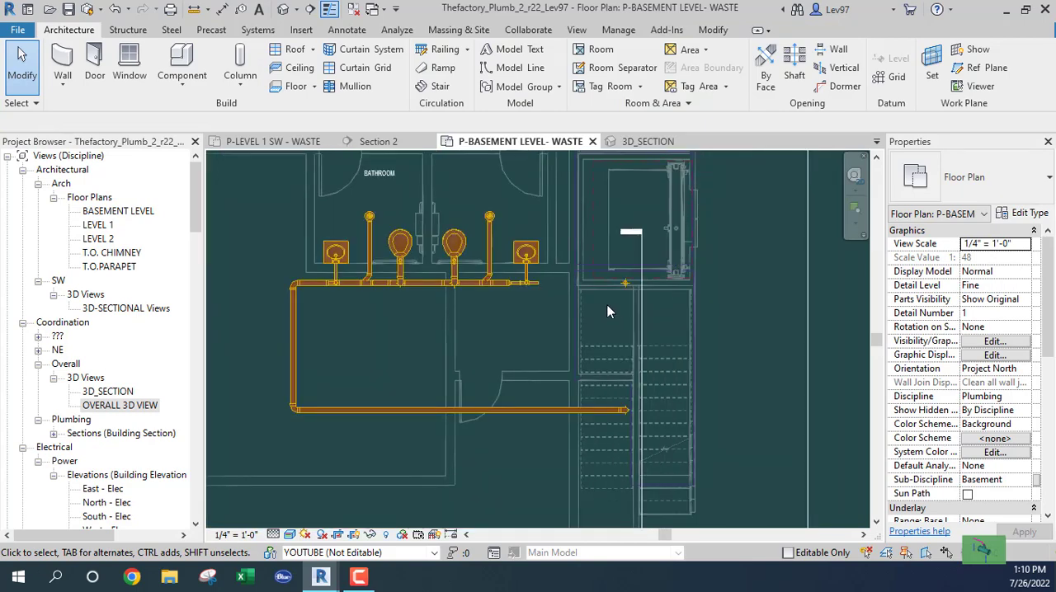
- Tile all open views and close the 3D_SECTION view
left_click(398, 143)
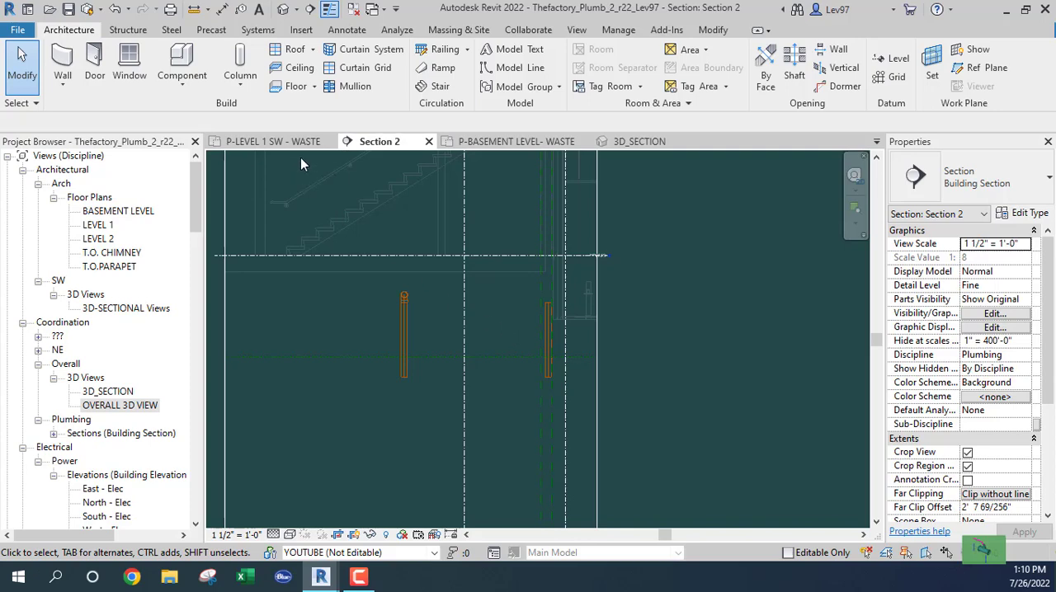
left_click(272, 141)
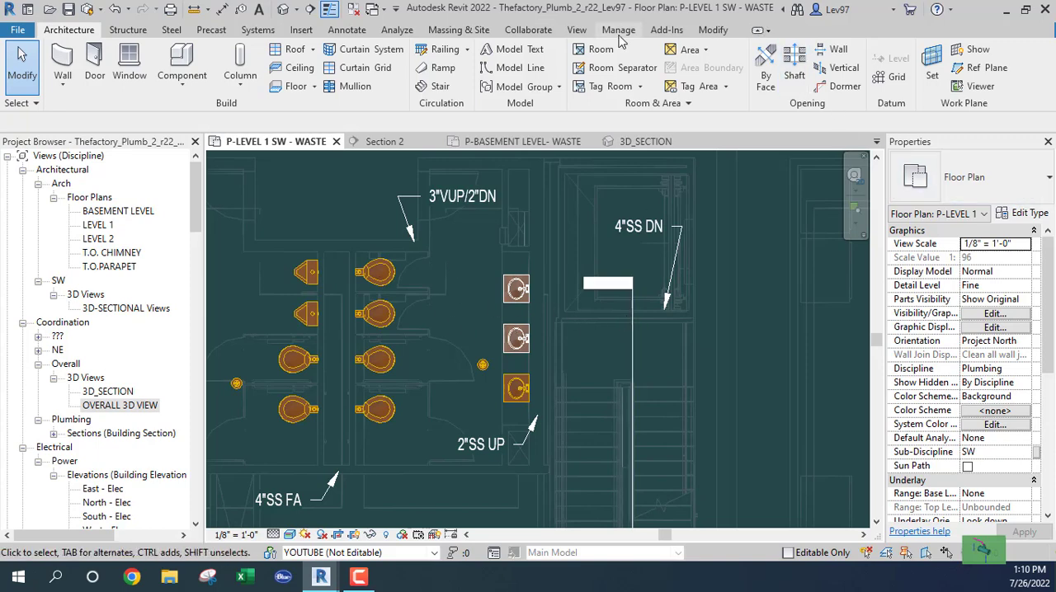
left_click(577, 31)
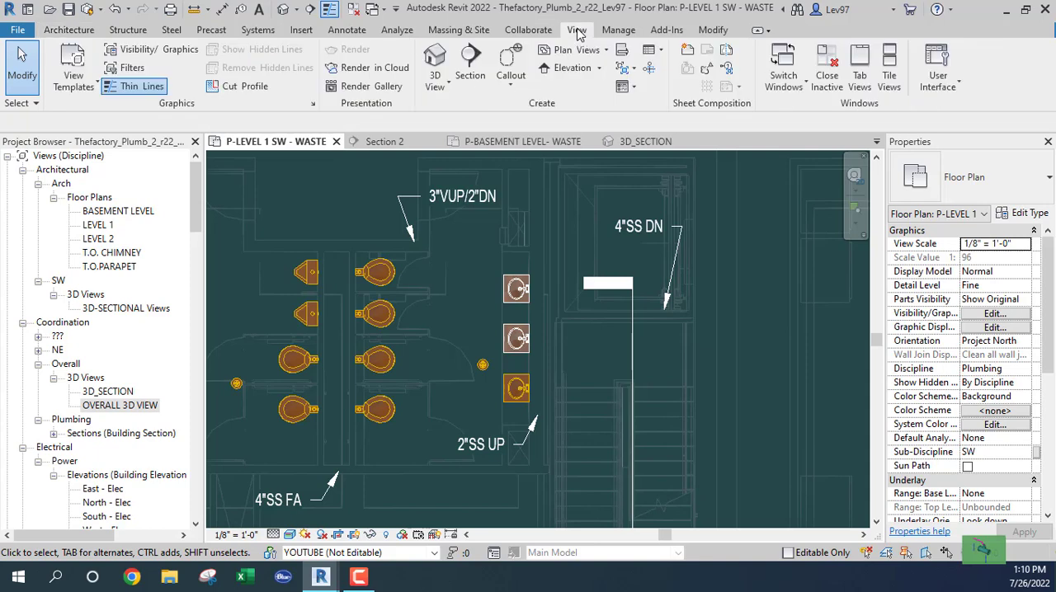
left_click(889, 82)
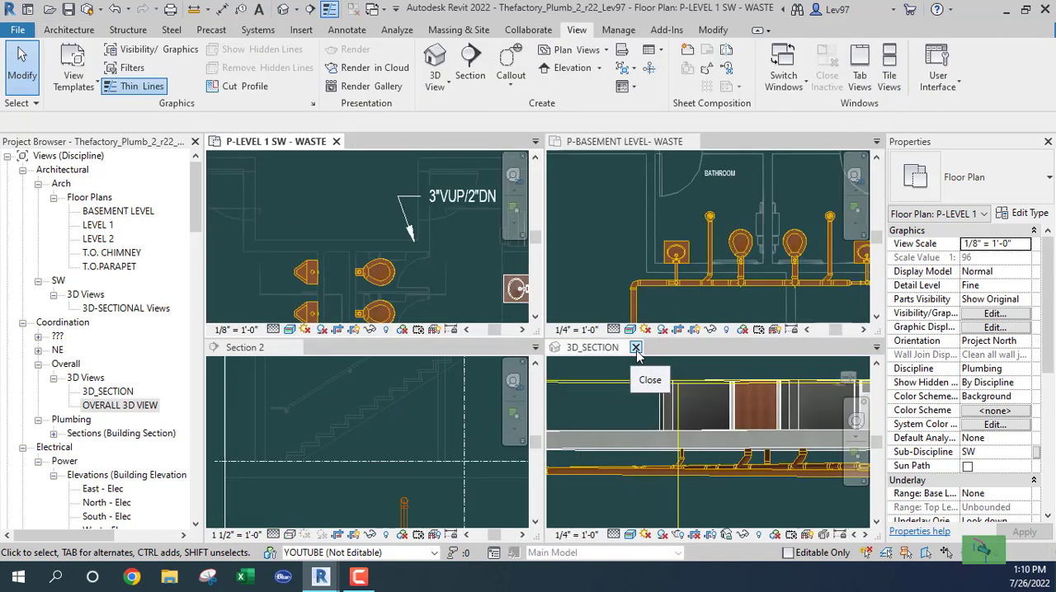
left_click(635, 348)
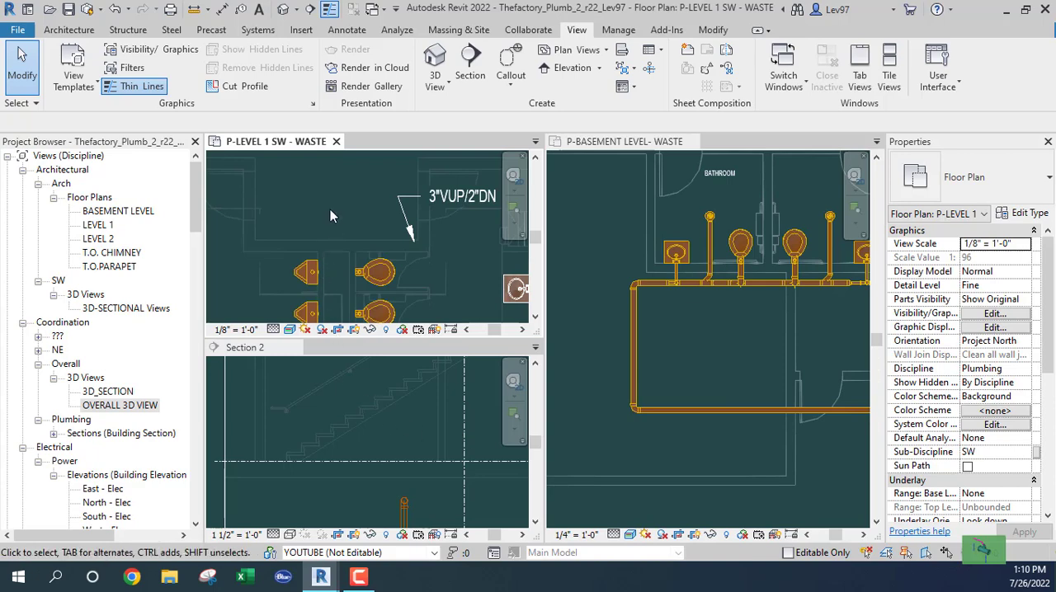
- Compare the riser location at the stair and elevator wall across the Level 1 waste plan, Section 2 and the basement waste plan
middle_click_drag(332, 201, 206, 188)
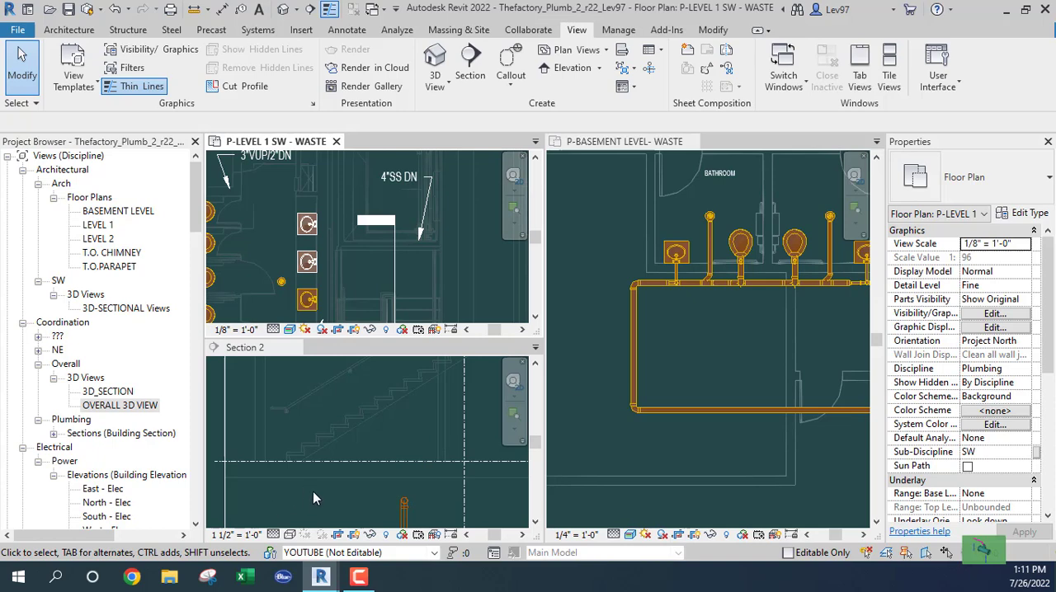
left_click(341, 503)
scroll(356, 495, "down", 1)
middle_click_drag(338, 469, 235, 358)
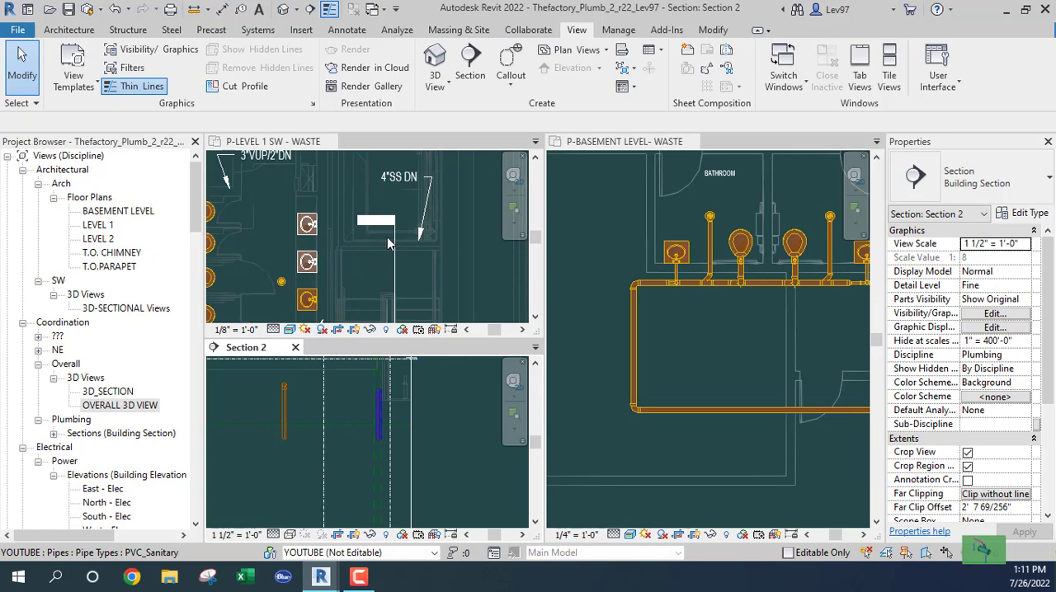
left_click(729, 337)
middle_click_drag(683, 338, 546, 344)
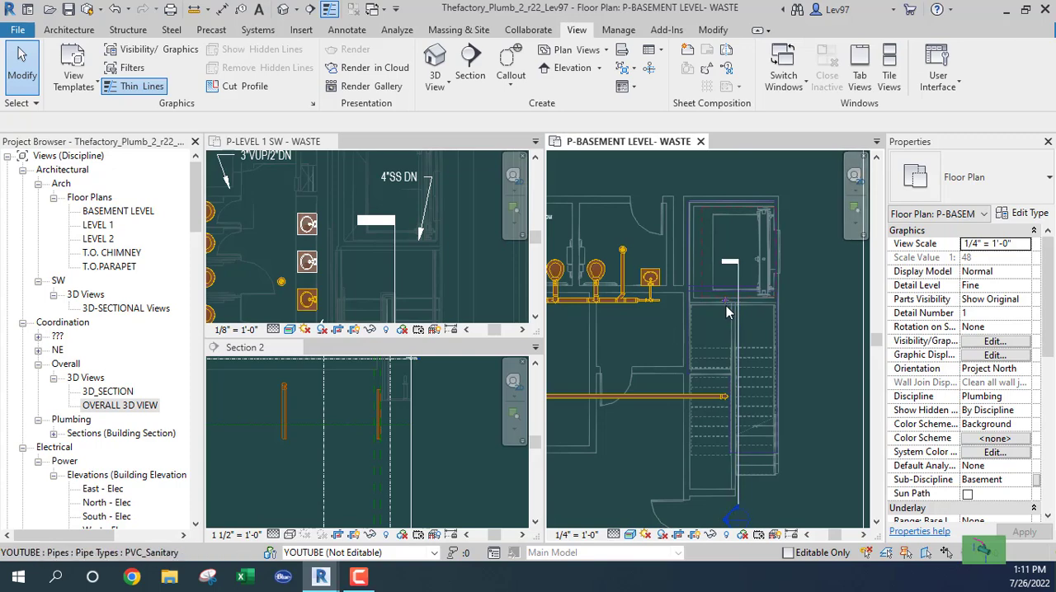
left_click(363, 275)
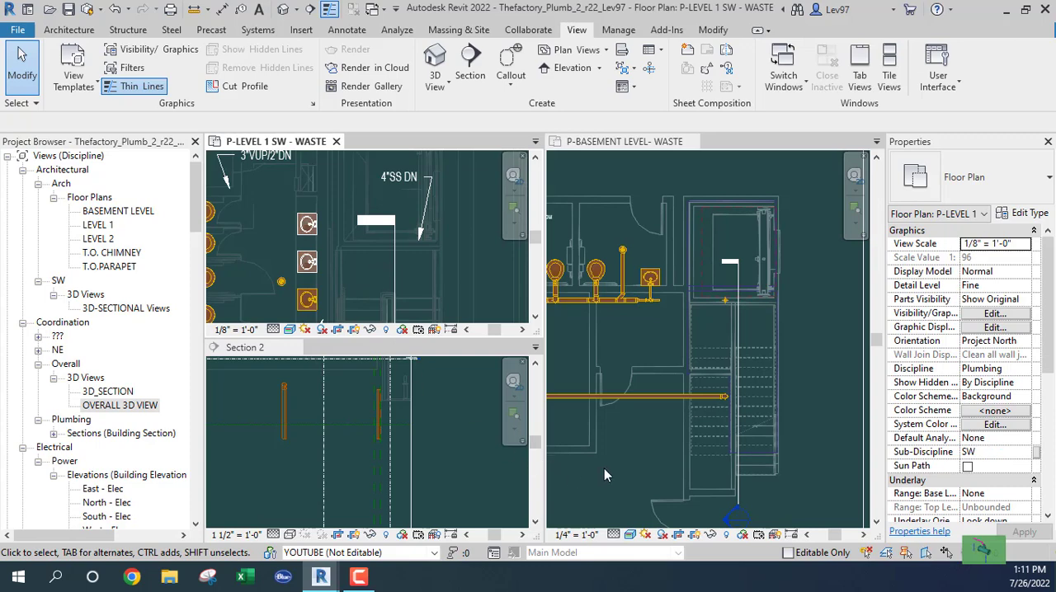
- In the basement waste plan, rotate the section line by 90° and move it just south of the riser at the elevator wall
left_click(749, 330)
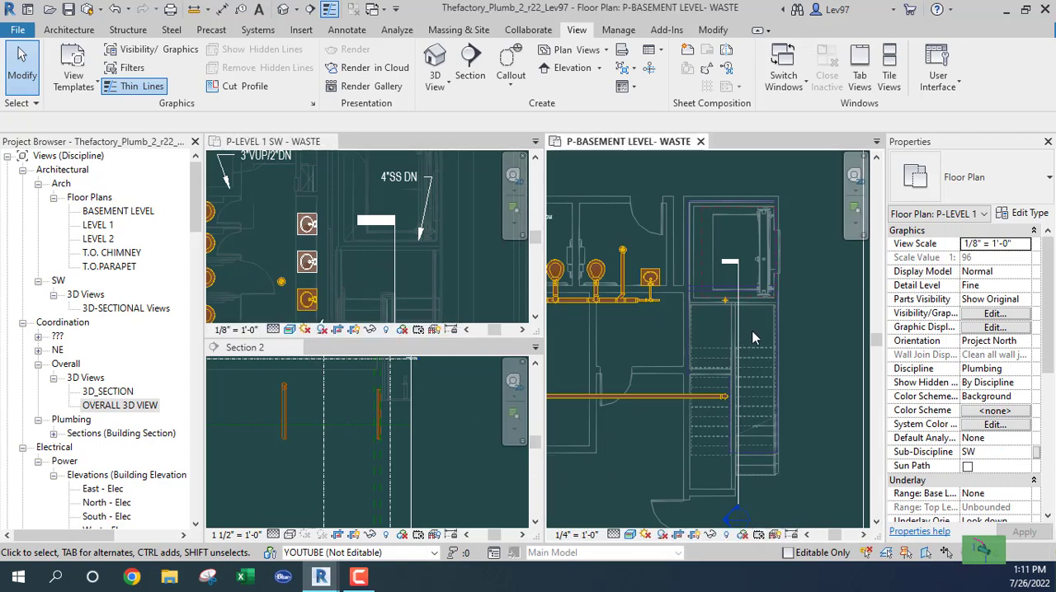
left_click(749, 330)
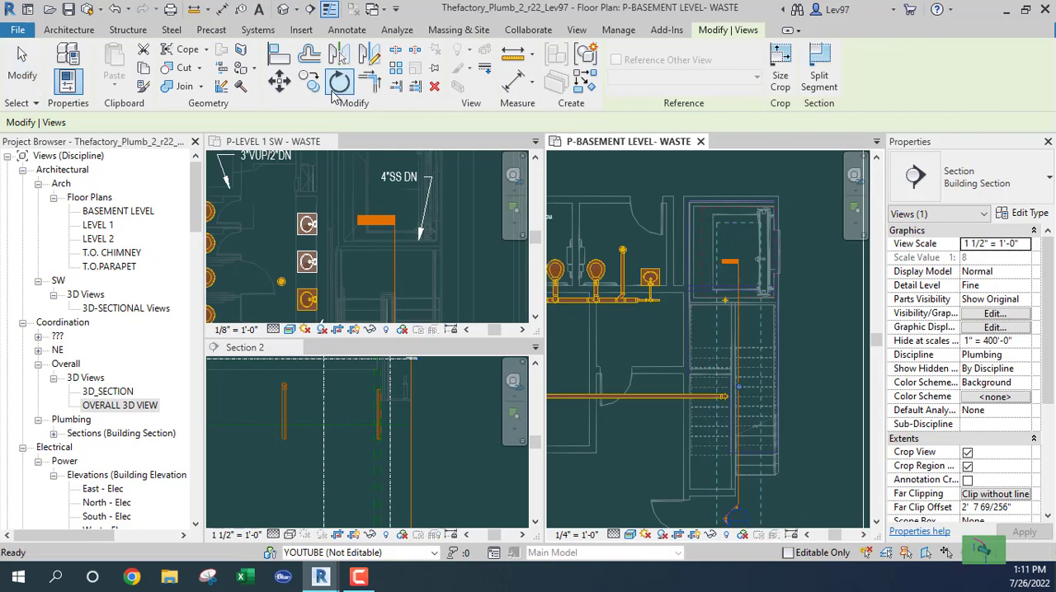
left_click(336, 86)
left_click(221, 122)
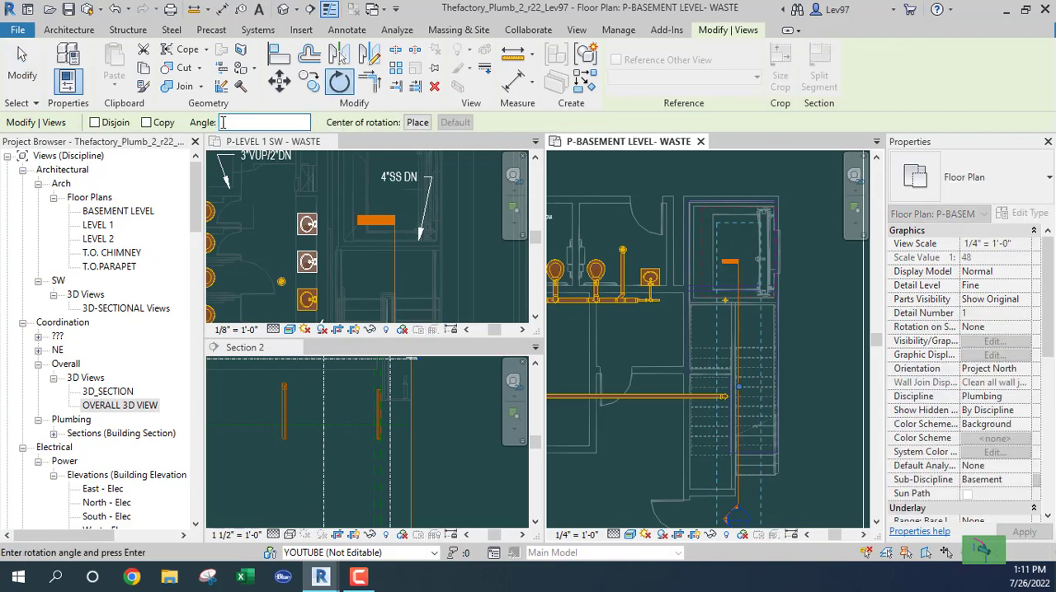
key("Return")
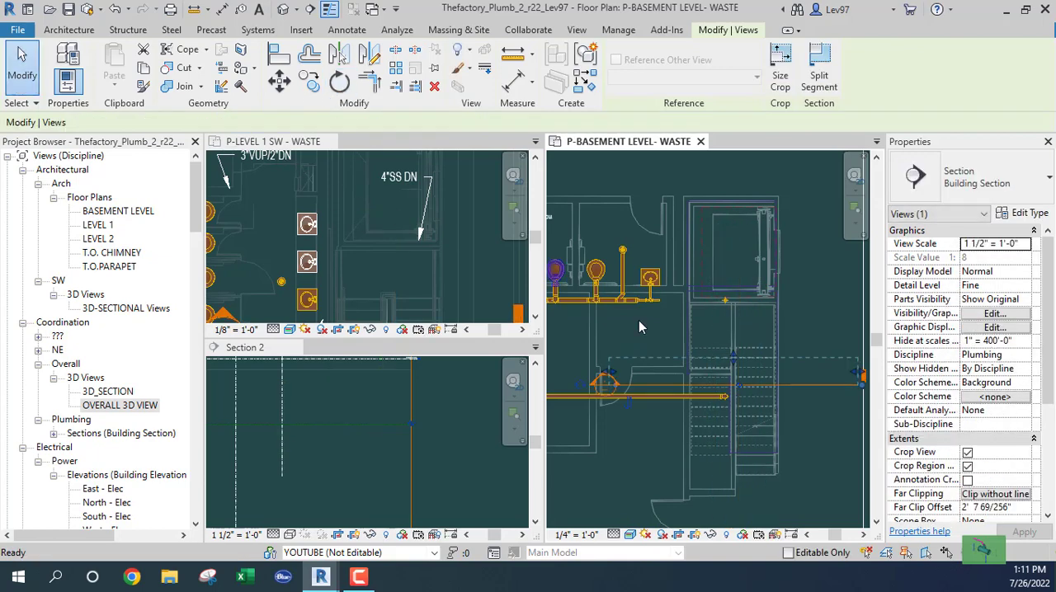
left_click_drag(823, 382, 791, 318)
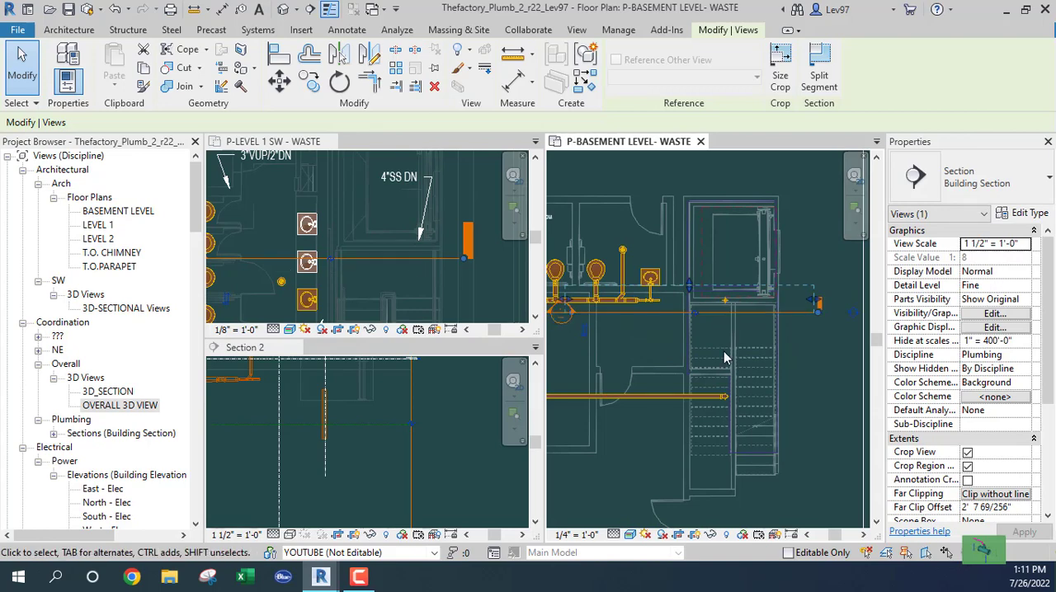
middle_click(330, 481)
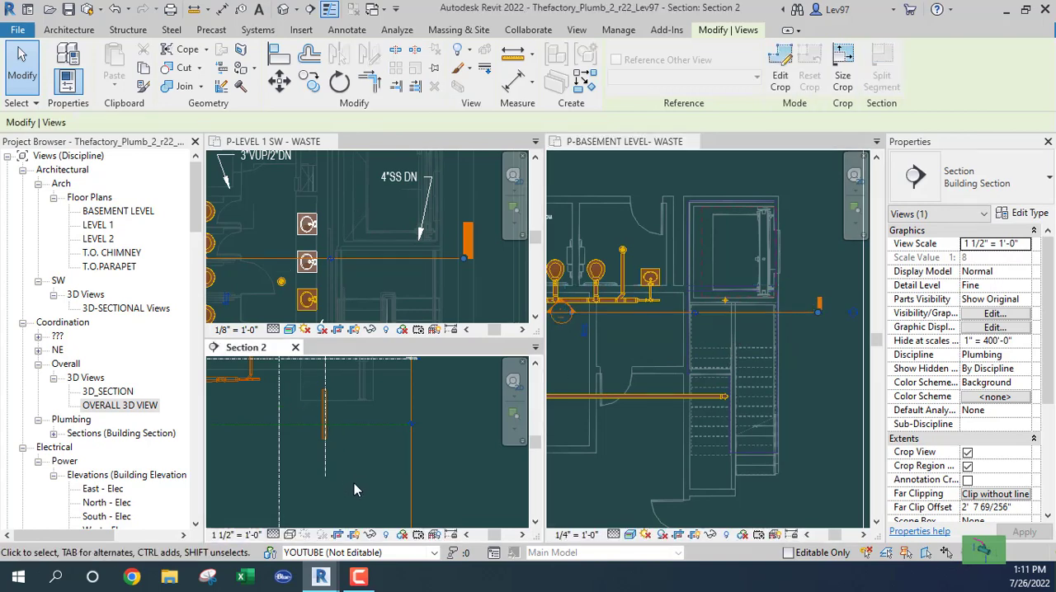
scroll(357, 488, "down", 1)
middle_click_drag(377, 492, 404, 508)
scroll(381, 441, "up", 1)
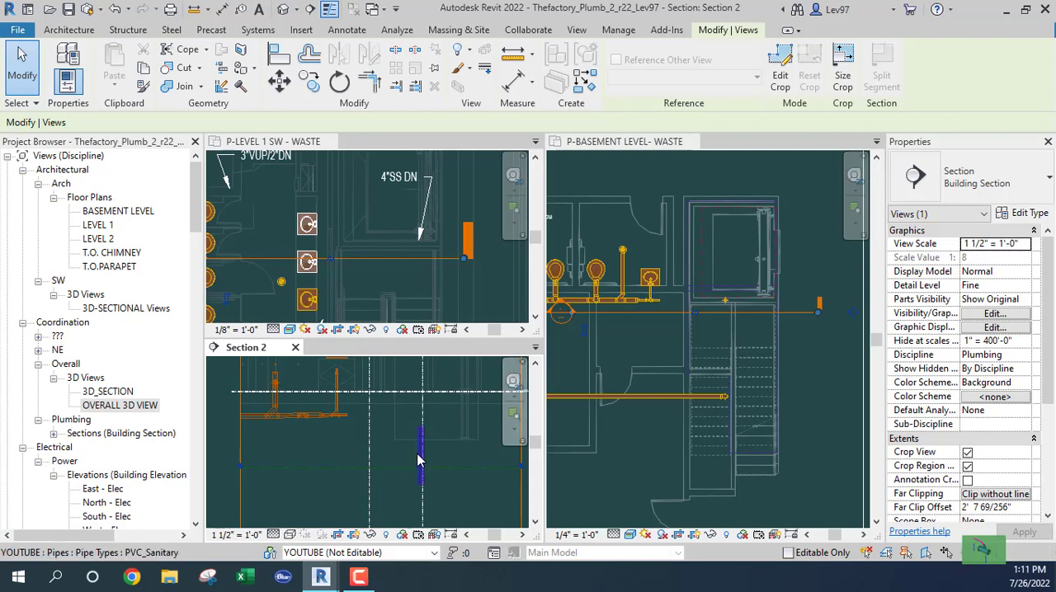
left_click(418, 454)
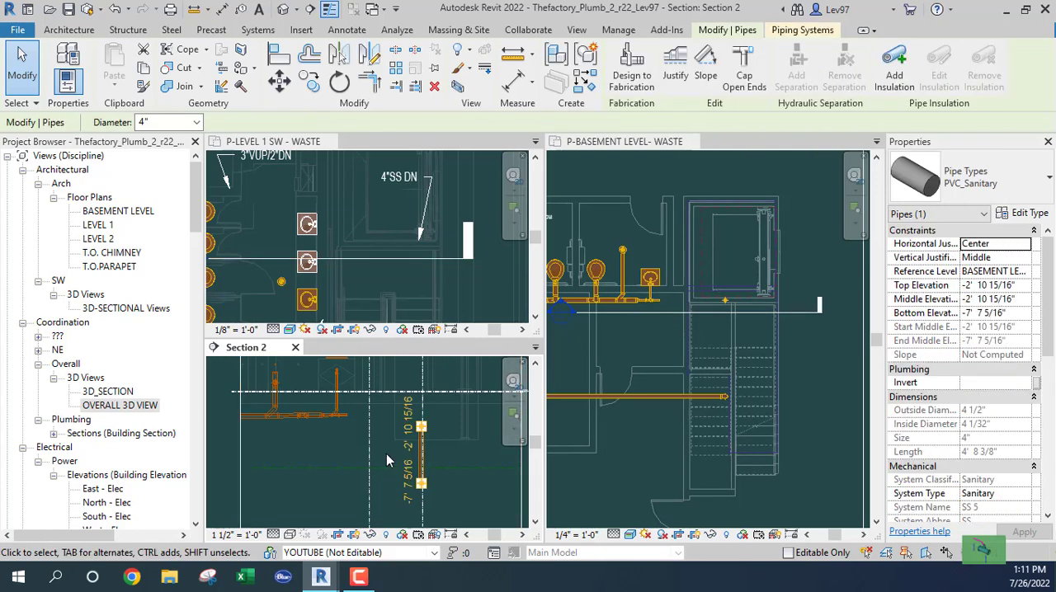
right_click(422, 431)
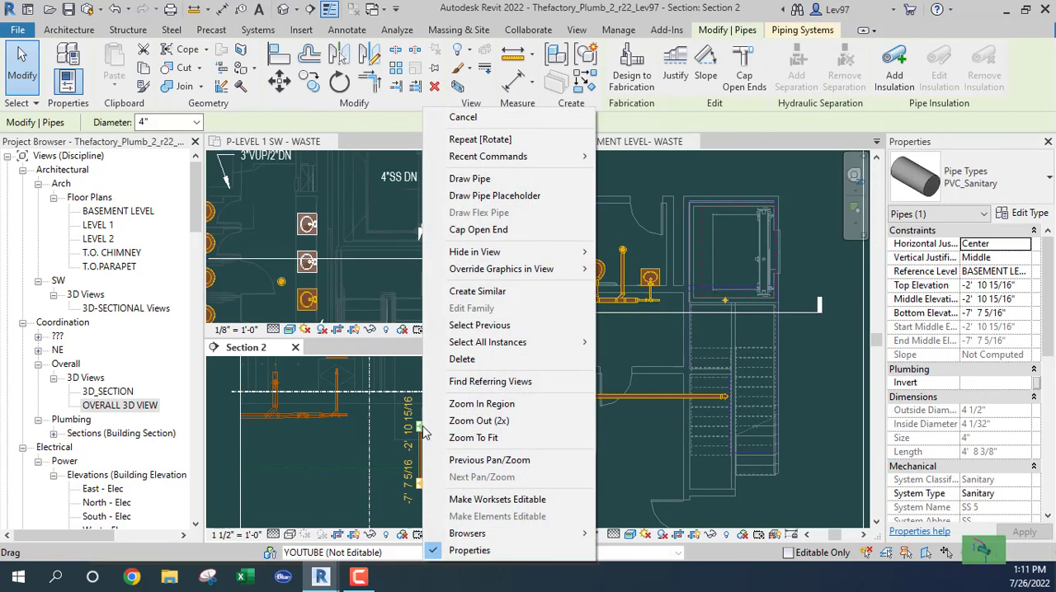
left_click(325, 464)
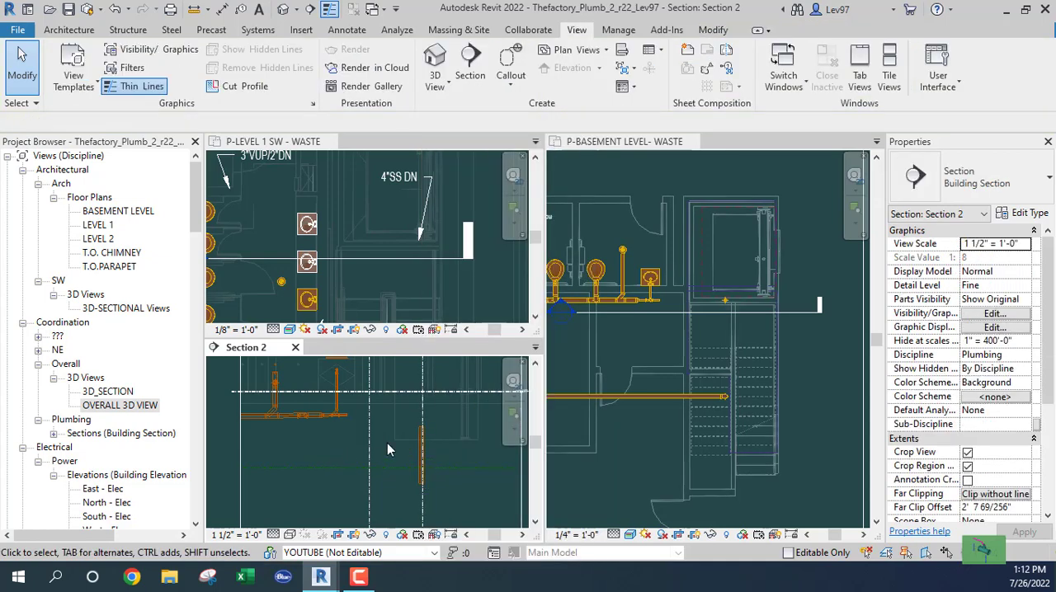
- In Section 2, draw a 4" pipe about 3'-6" long from the riser's upper end toward the bathrooms, sloping down 1/8" / 12"
left_click(418, 454)
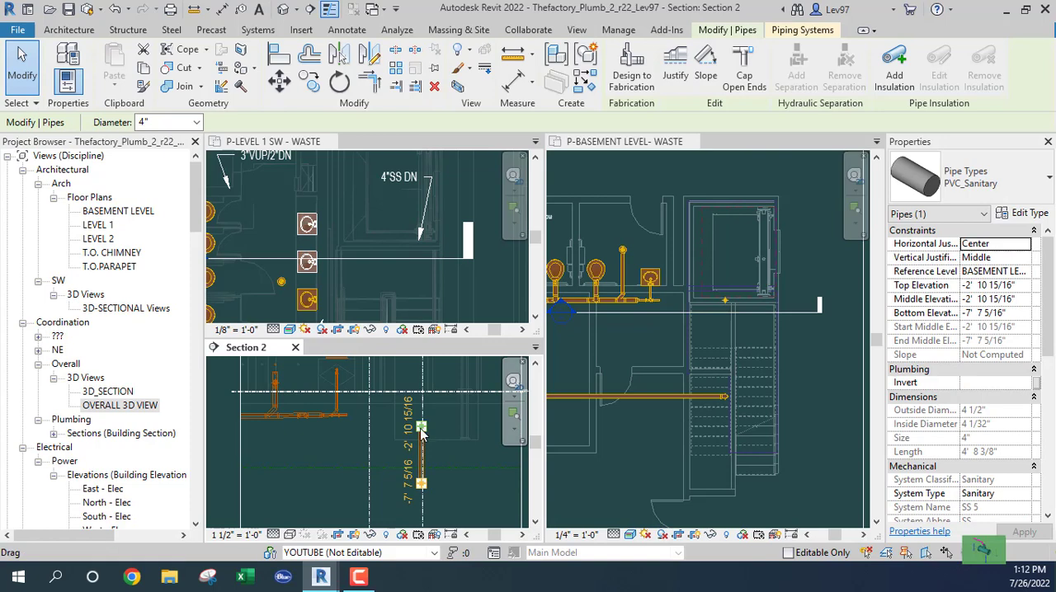
right_click(422, 435)
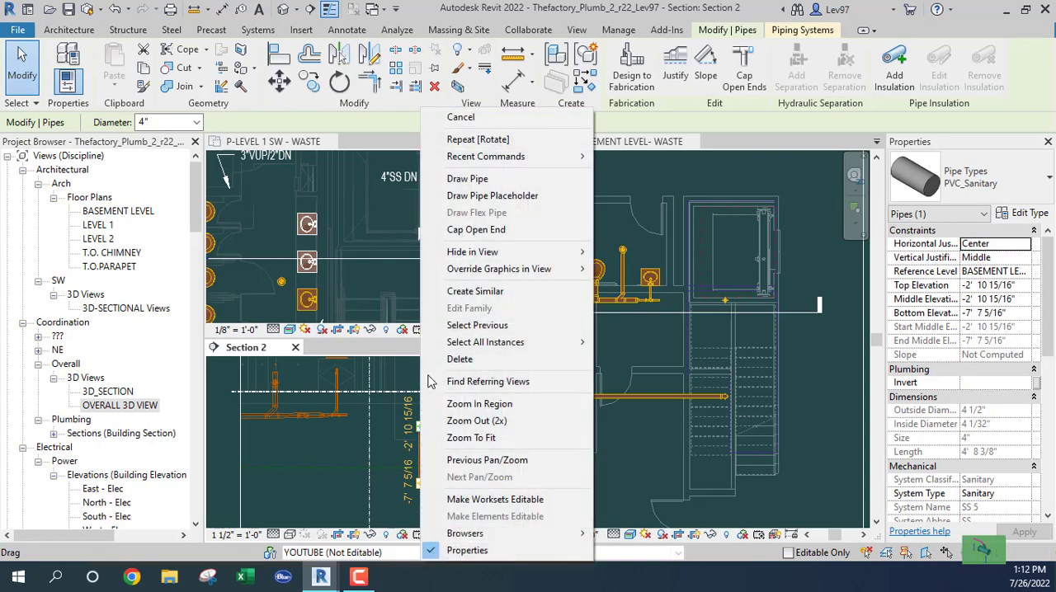
left_click(468, 179)
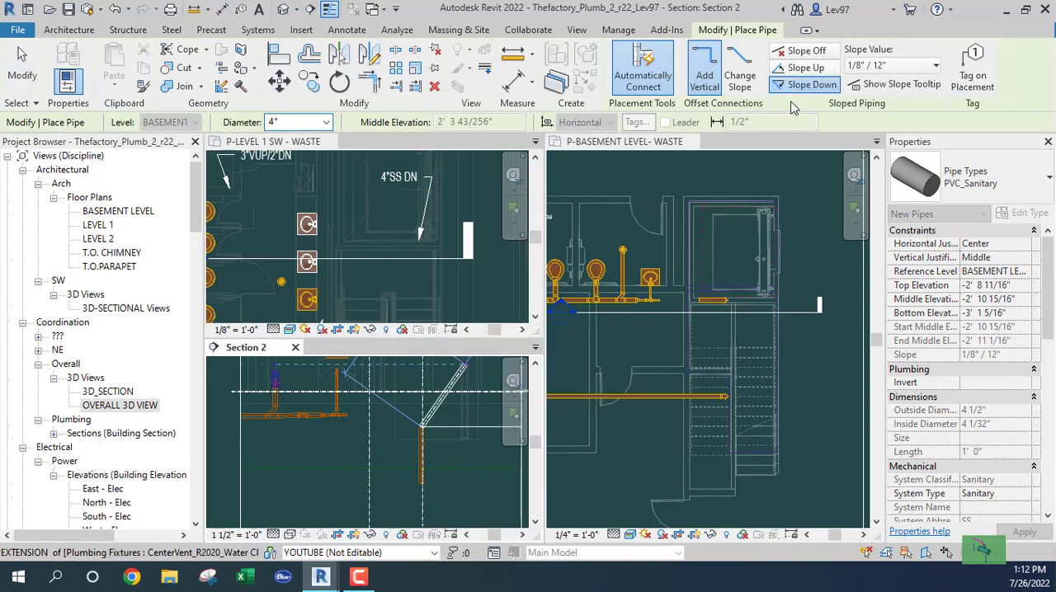
left_click(379, 427)
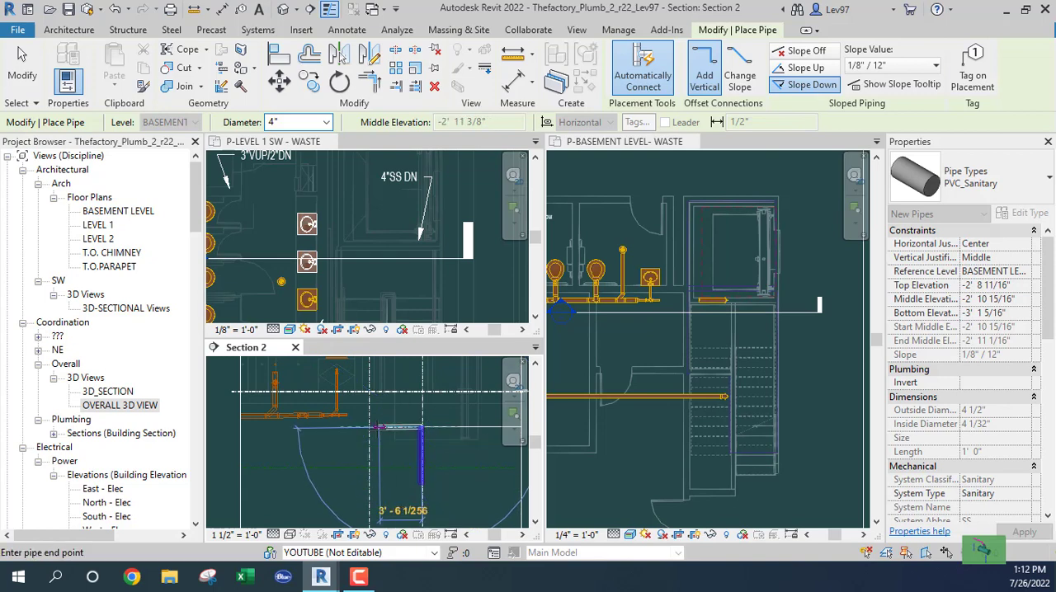
key("Escape")
key("Escape")
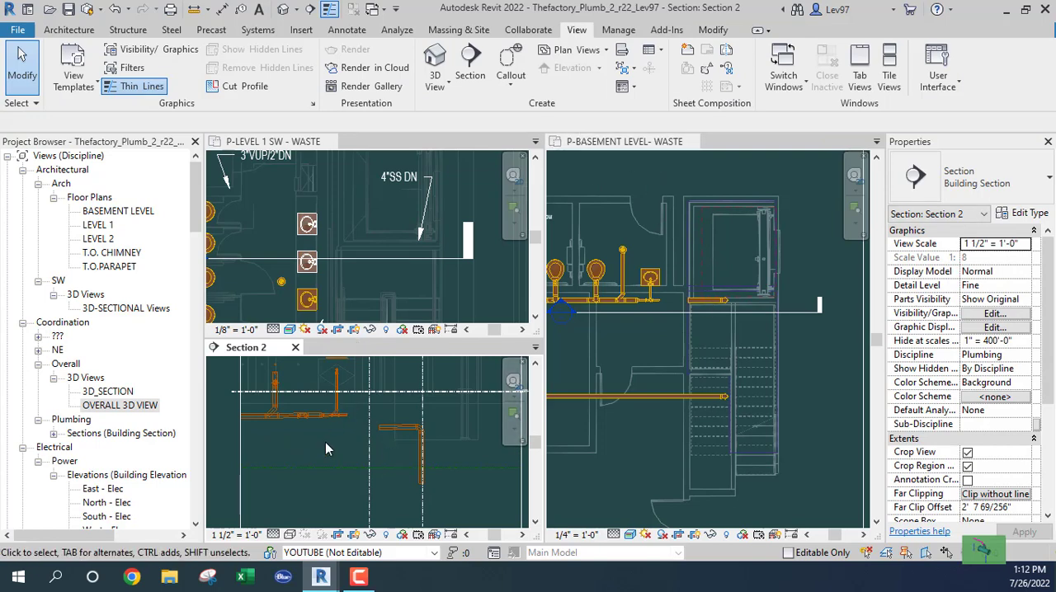
- In Section 2, nudge the new sloped 4" pipe upward to a middle elevation of about -0'-8"
left_click(391, 428)
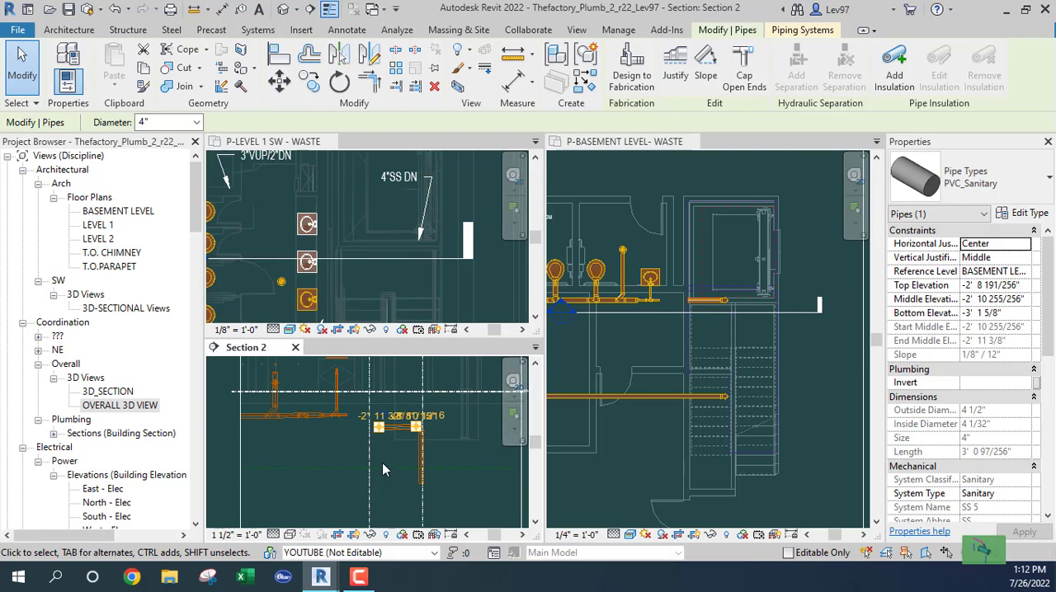
key("Up")
key("Up")
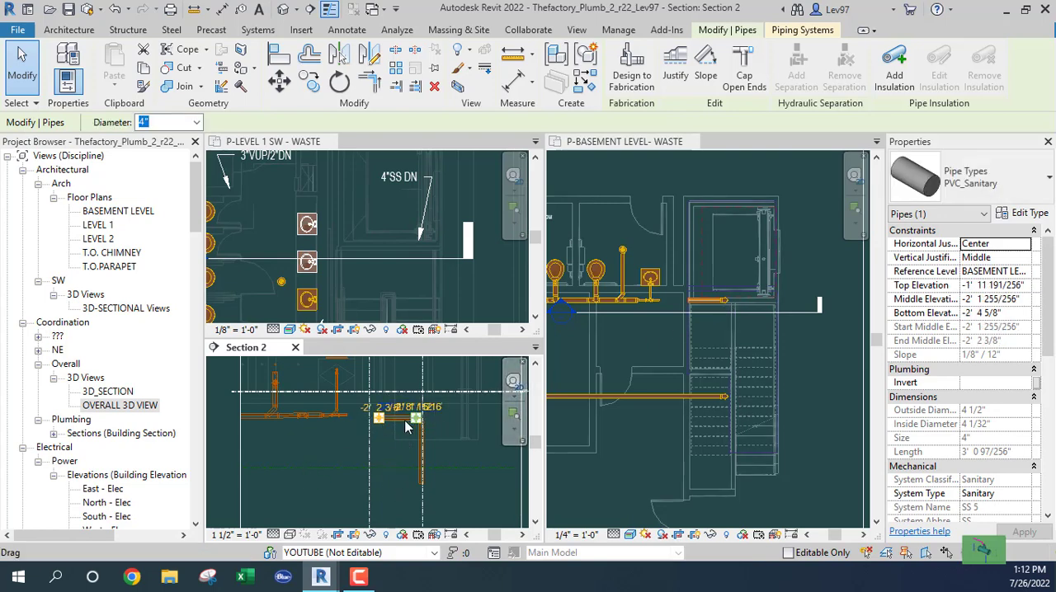
key("Up")
key("Up")
- In Section 2, nudge the sloped 4" pipe upward to a middle elevation of about 12'-1" above the basement level
key("Up")
key("Up")
key("Up")
key("Up")
key("Up")
key("Up")
key("Up")
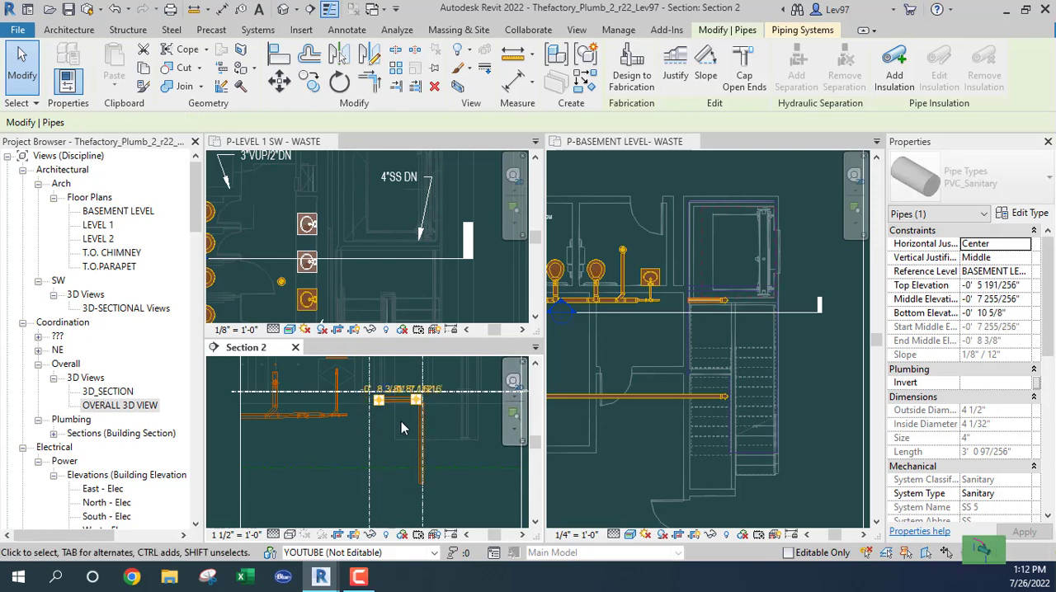
key("Up")
key("Up")
key("Up")
key("Up")
key("Up")
key("Up")
key("Up")
key("Up")
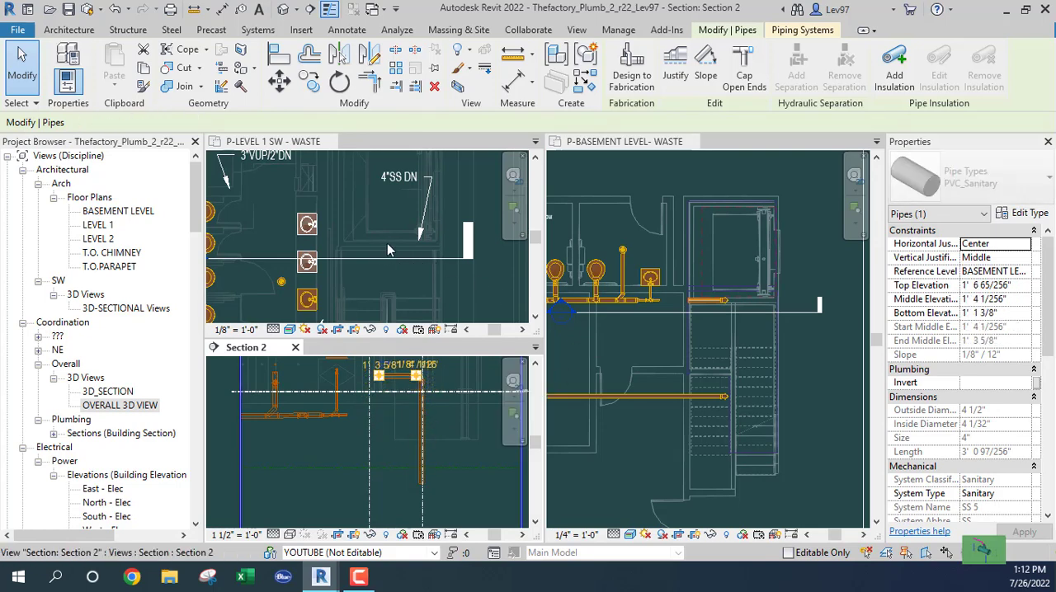
key("Up")
key("Up")
key("Up")
key("Up")
key("Up")
key("Up")
key("Up")
key("Up")
key("Up")
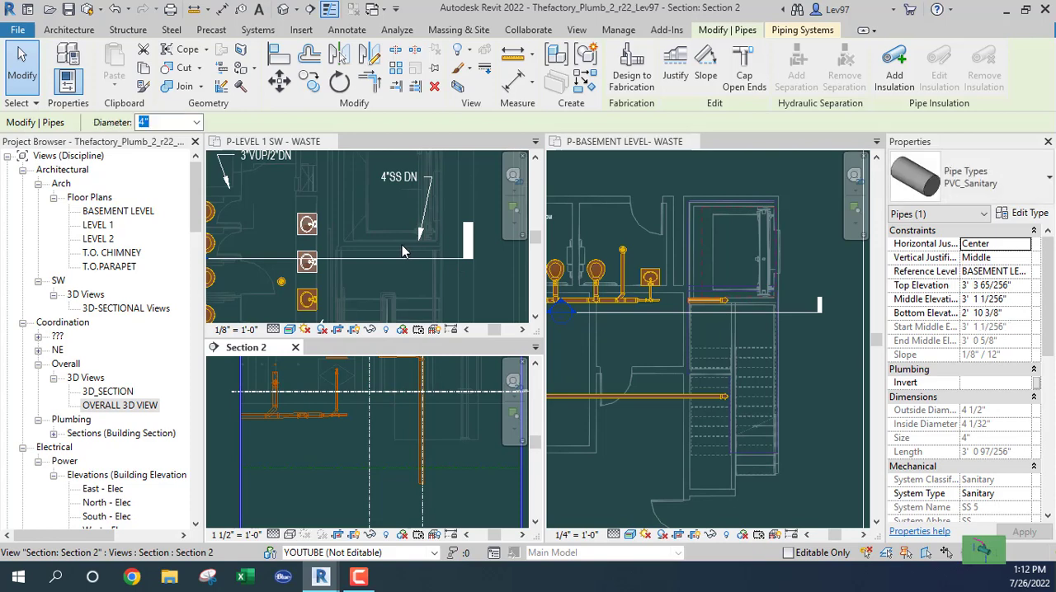
scroll(390, 450, "down", 3)
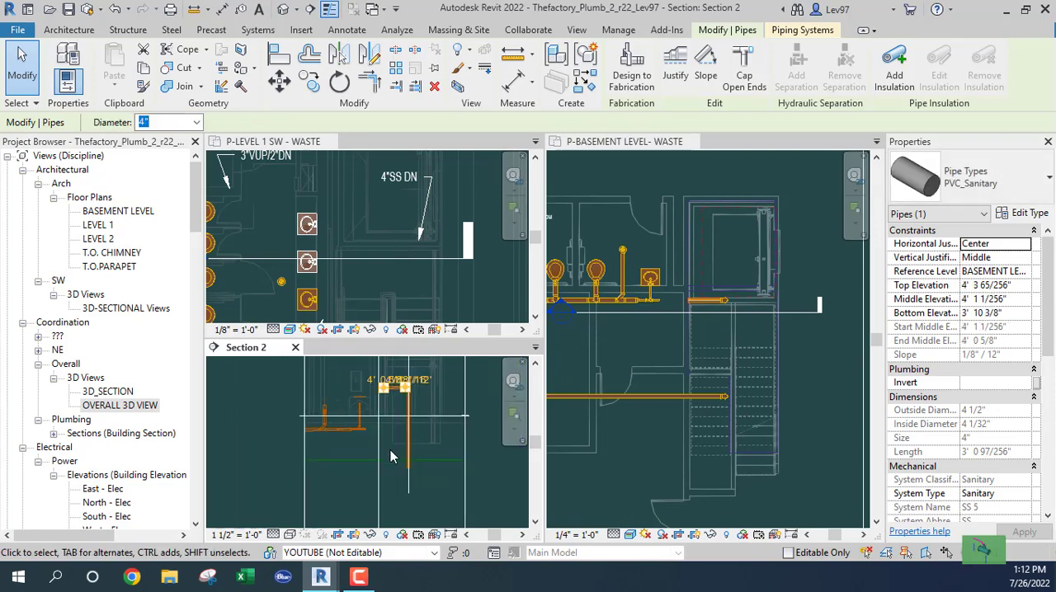
key("Up")
key("Up")
key("Up")
key("Up")
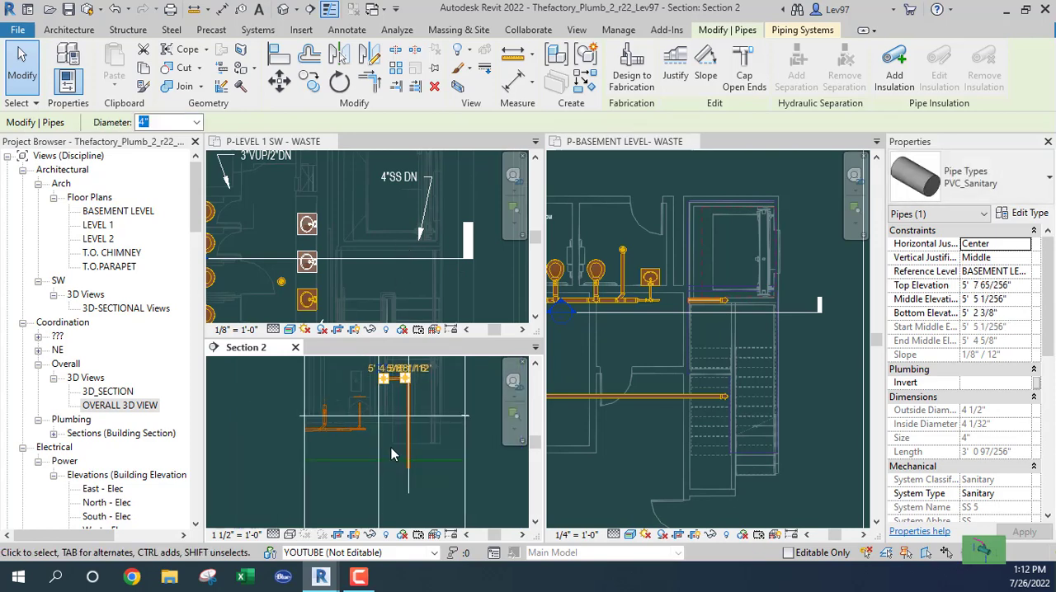
key("Up")
scroll(393, 455, "down", 2)
middle_click_drag(394, 456, 410, 496)
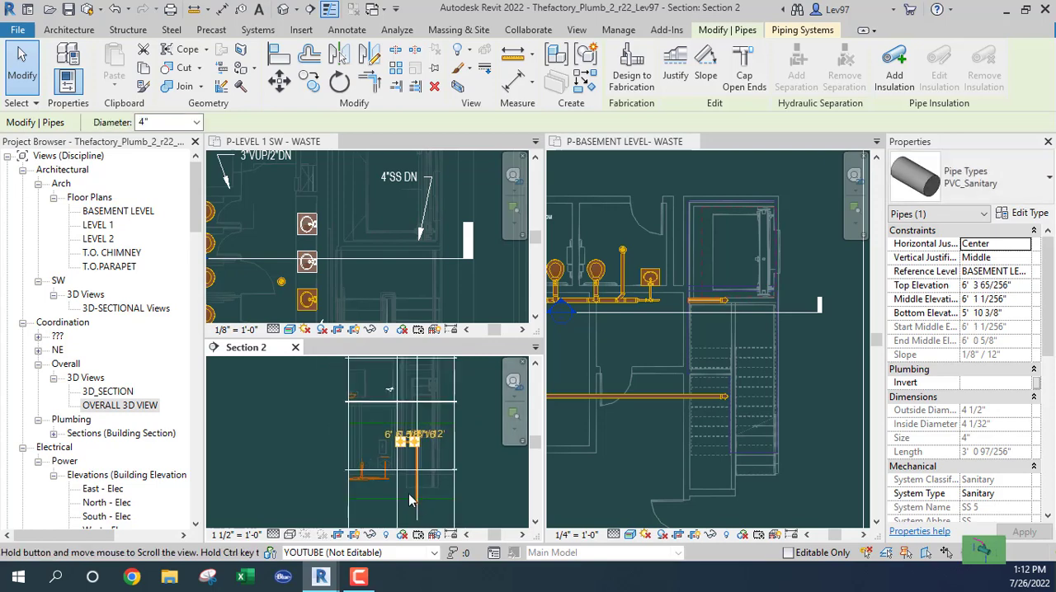
key("Up")
key("Up")
key("Up")
key("Up")
key("Up")
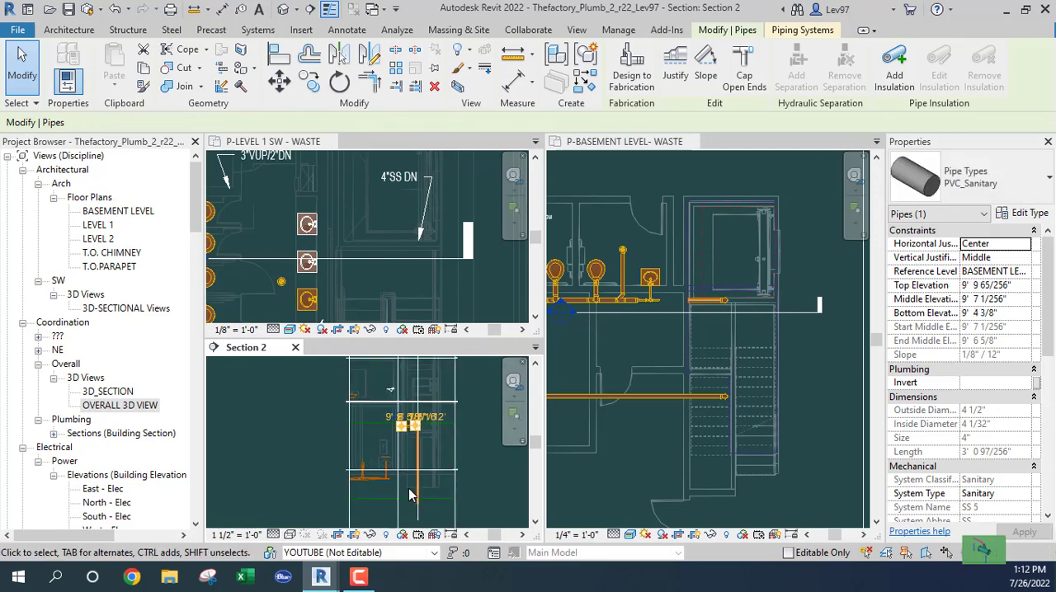
key("Up")
key("Up")
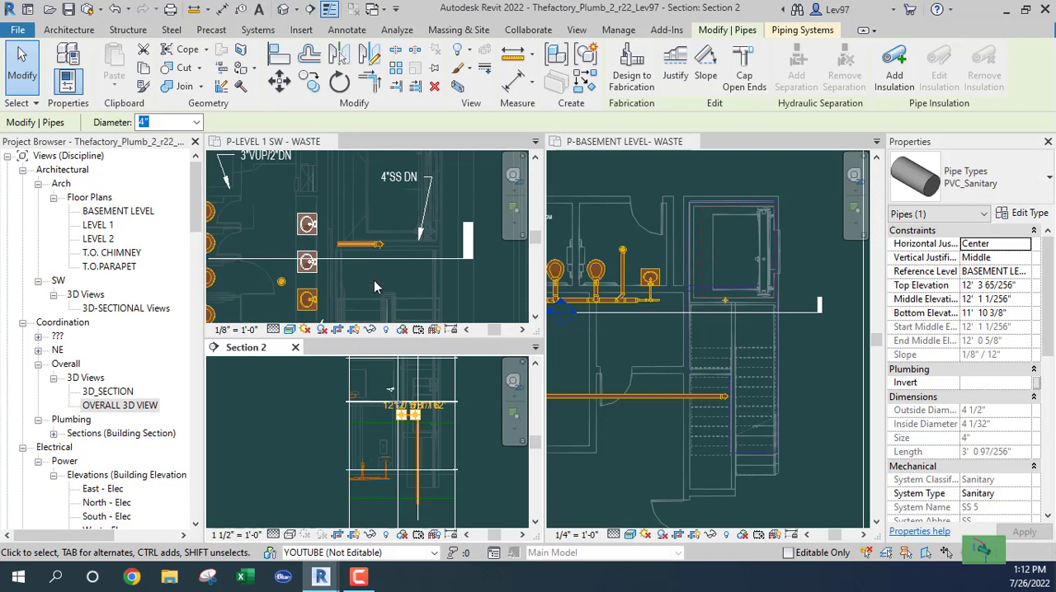
- Fine-tune the sloped 4" pipe's height to a middle elevation of about 11'-7", checking it against the Level 1 and basement waste plans
key("Down")
key("Down")
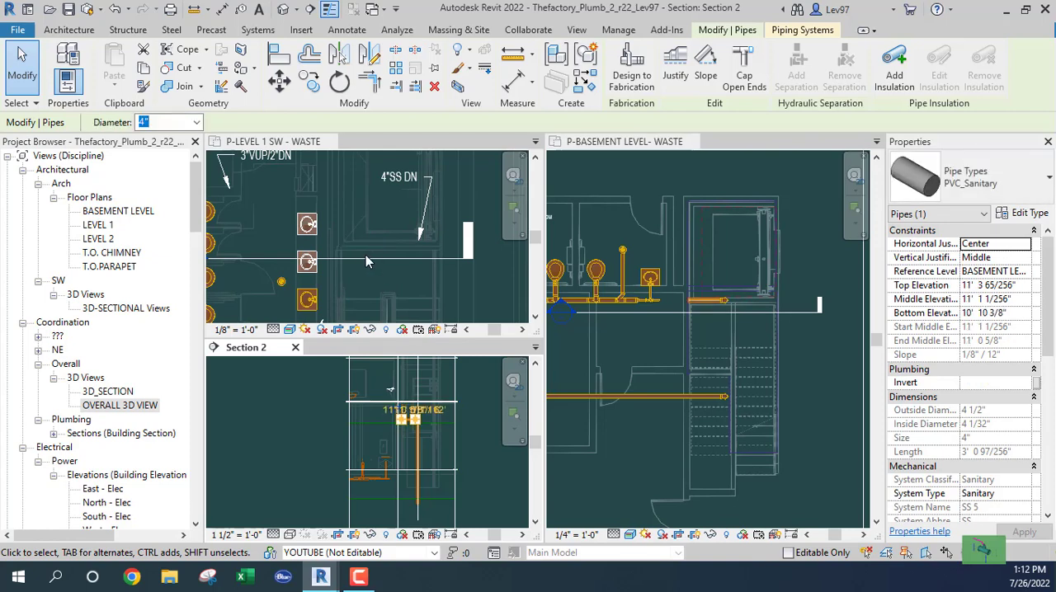
scroll(367, 251, "up", 3)
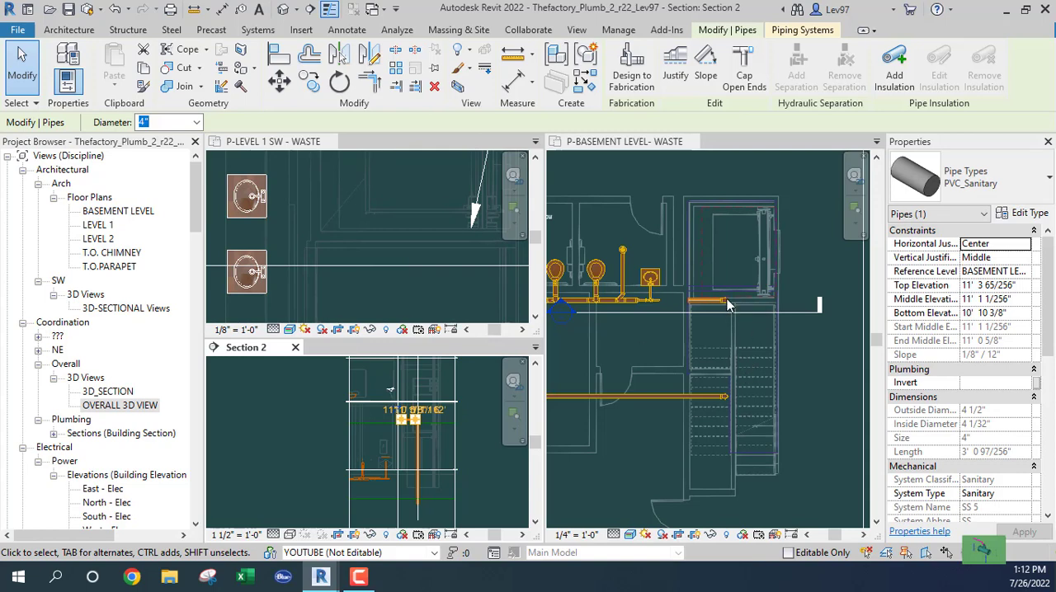
scroll(727, 304, "up", 4)
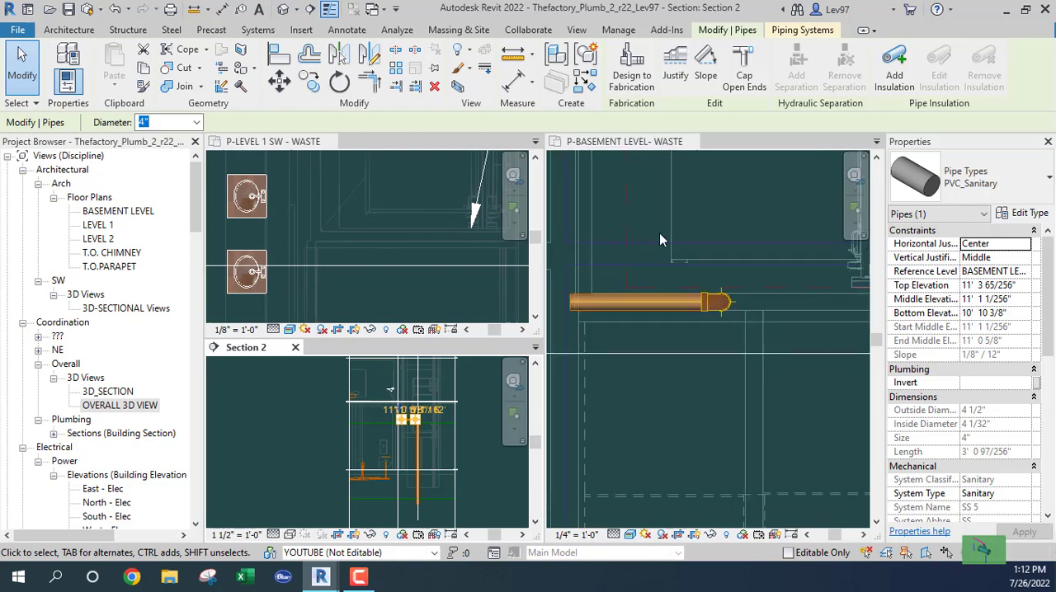
key("Up")
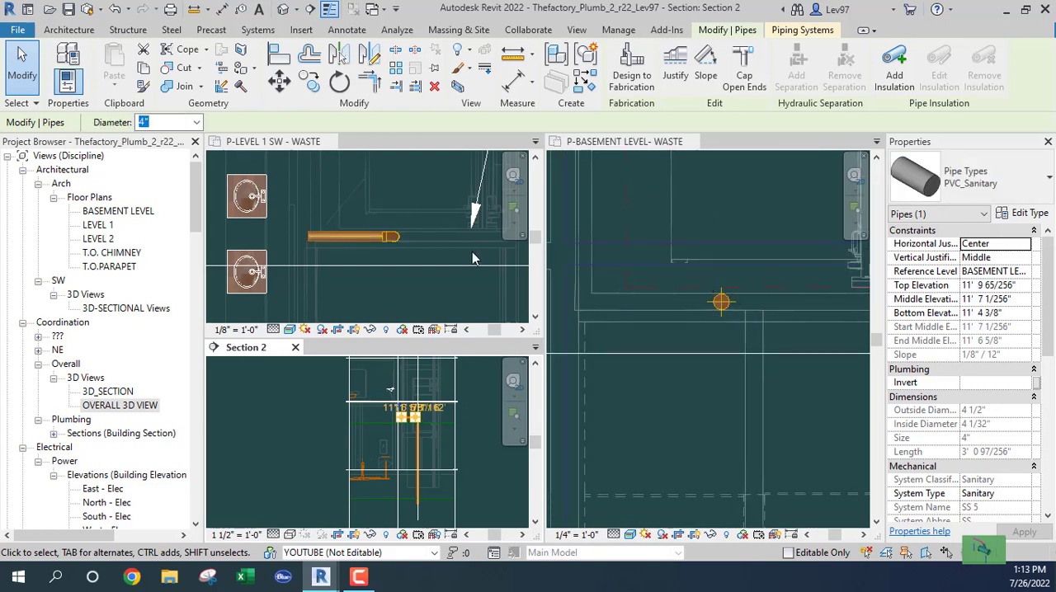
- Examine the raised pipe and its riser in Section 2 and the Level 1 waste plan, including the space below the basement level
left_click(433, 449)
scroll(446, 433, "up", 2)
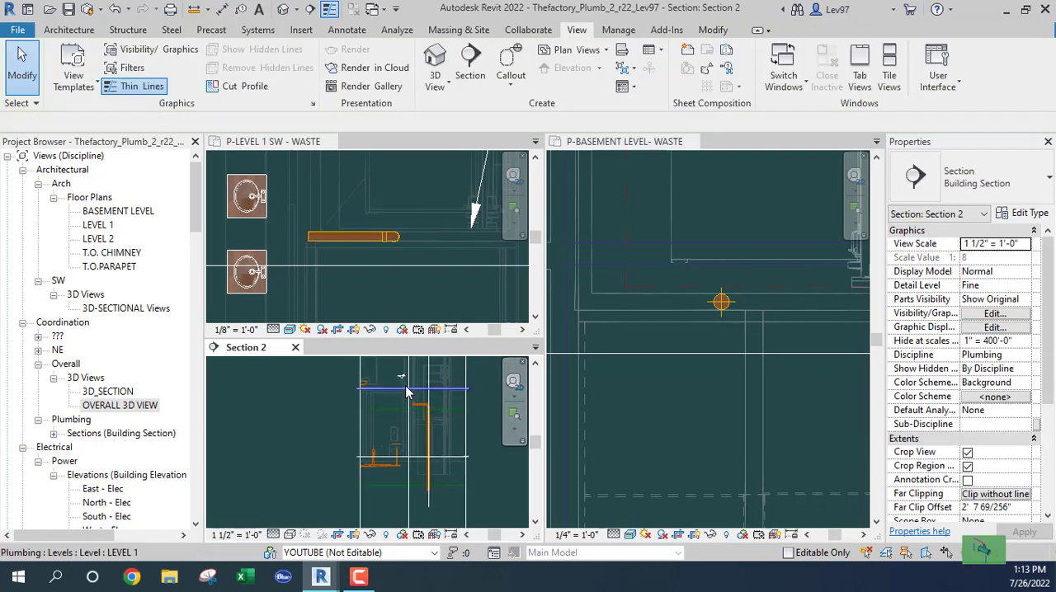
left_click(360, 285)
scroll(362, 276, "down", 4)
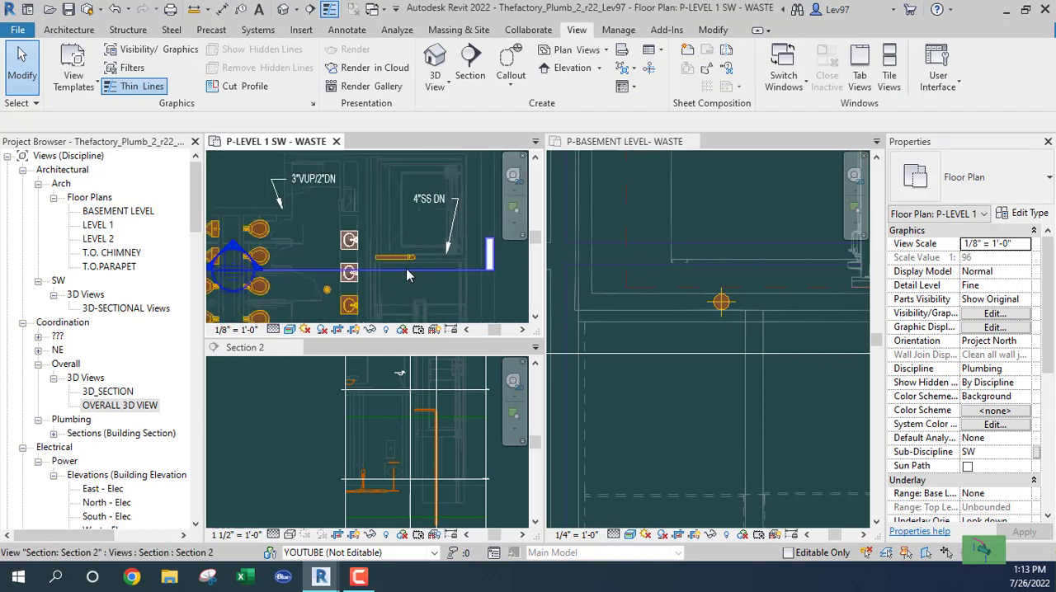
scroll(399, 295, "down", 1)
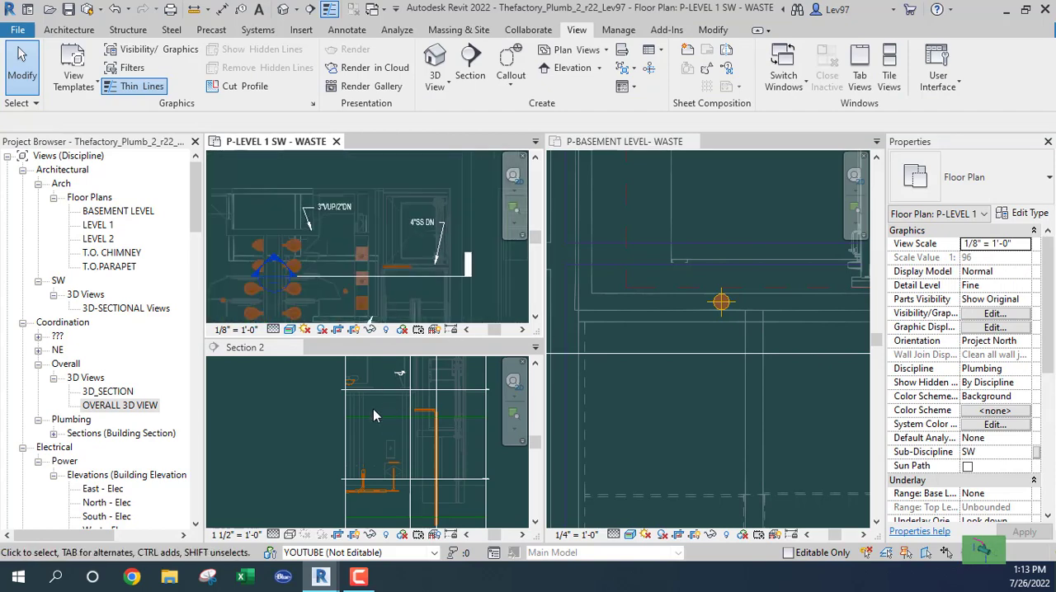
left_click(678, 424)
left_click(282, 433)
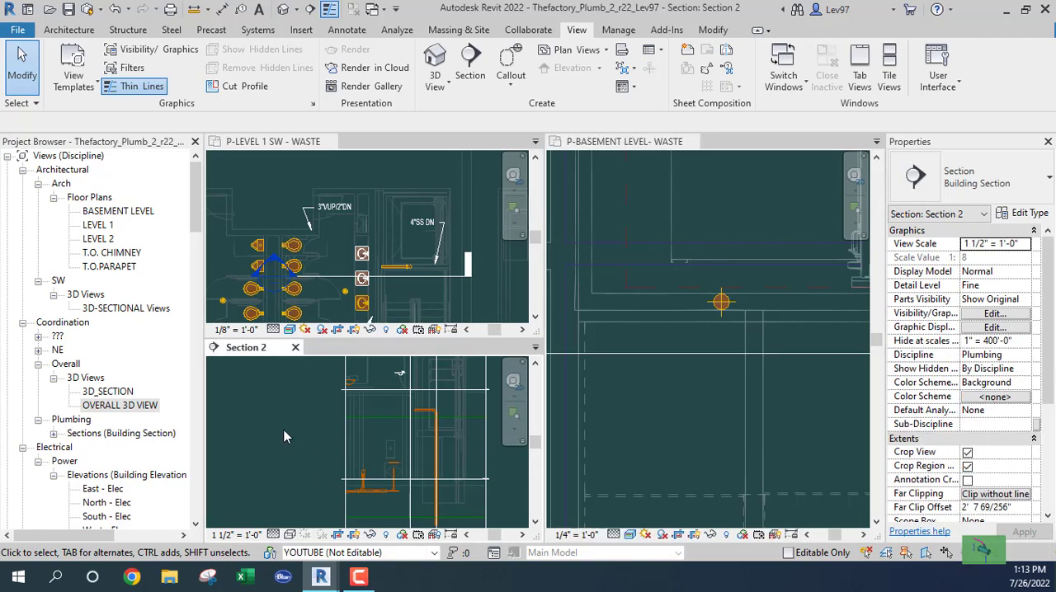
scroll(294, 451, "down", 1)
middle_click_drag(294, 451, 294, 399)
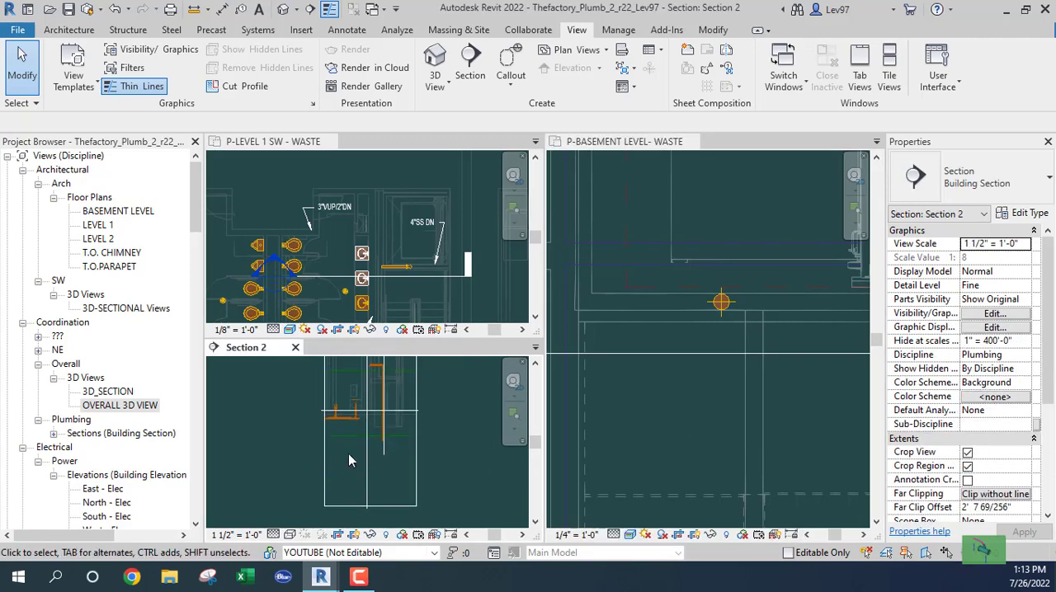
- Open the OVERALL 3D VIEW, hide the linked Thefactory_Arch_r22.rvt model and inspect the lower ends of the two vertical 4" pipes
left_click(115, 406)
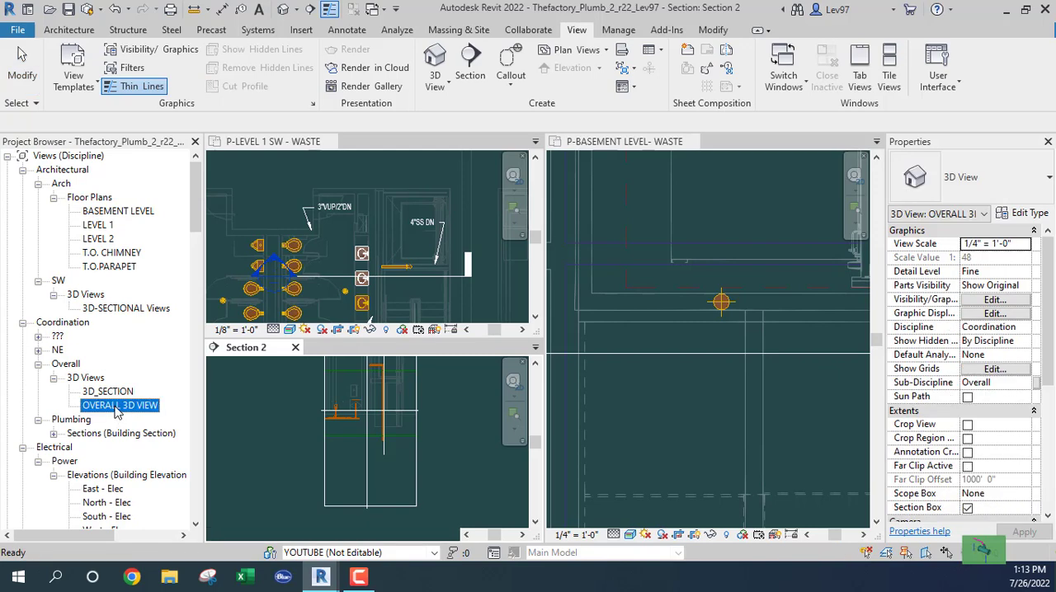
double_click(117, 408)
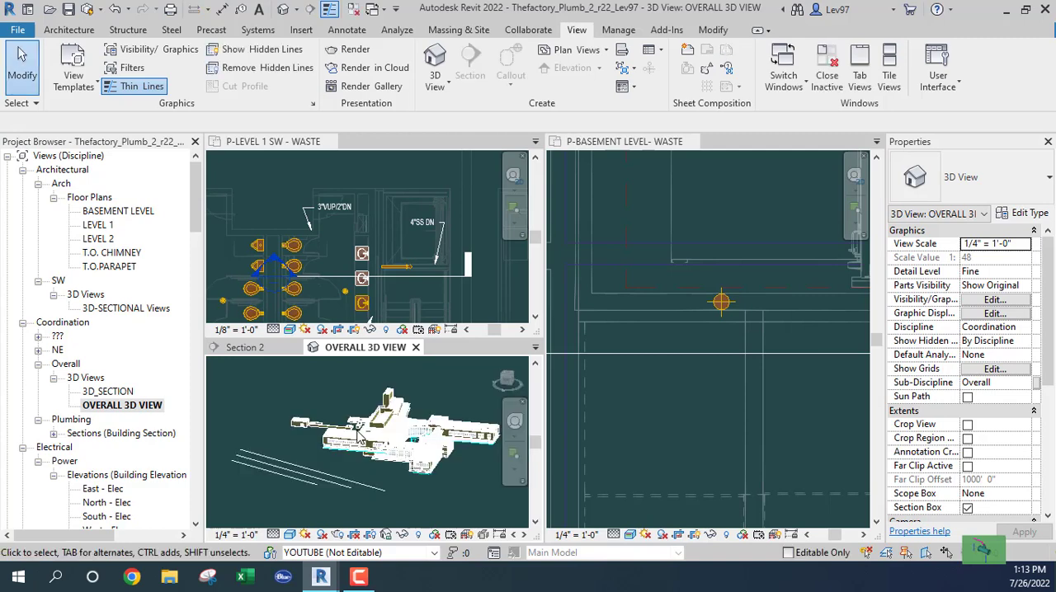
key("v")
key("g")
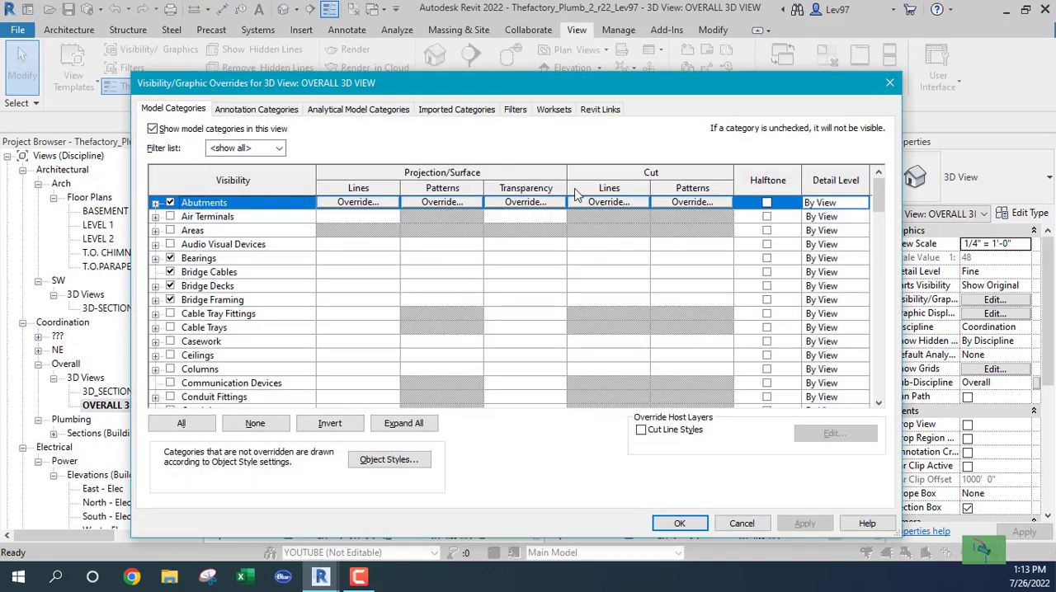
left_click(597, 110)
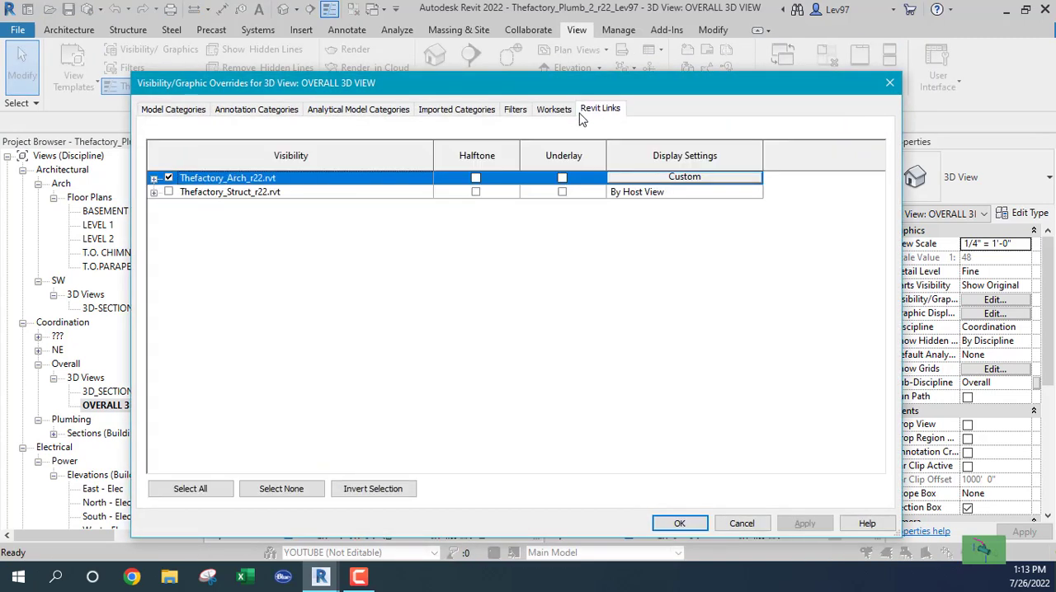
left_click(169, 178)
left_click(677, 524)
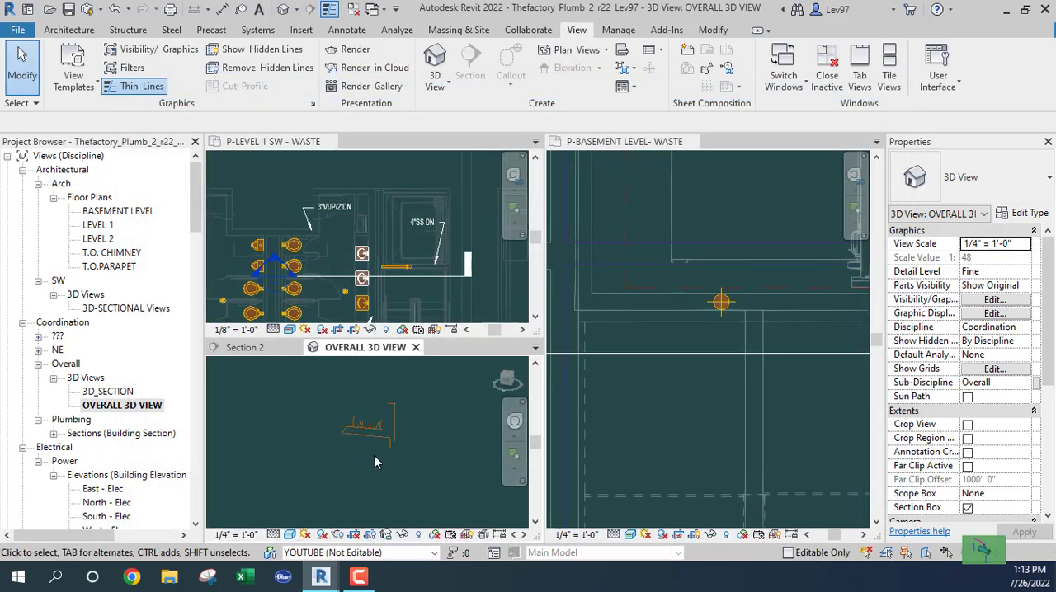
scroll(355, 452, "up", 5)
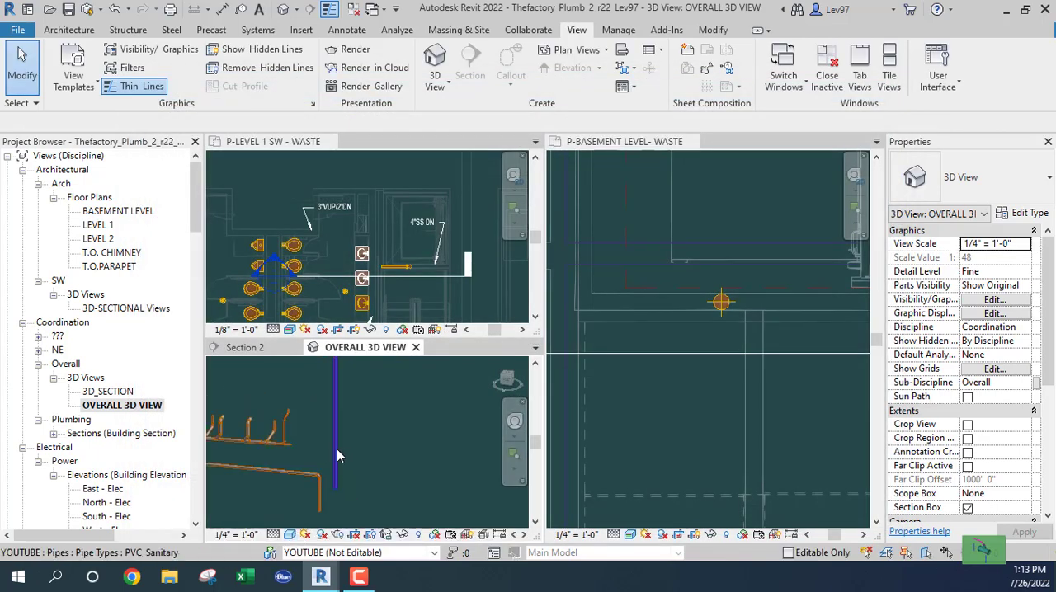
left_click(335, 454)
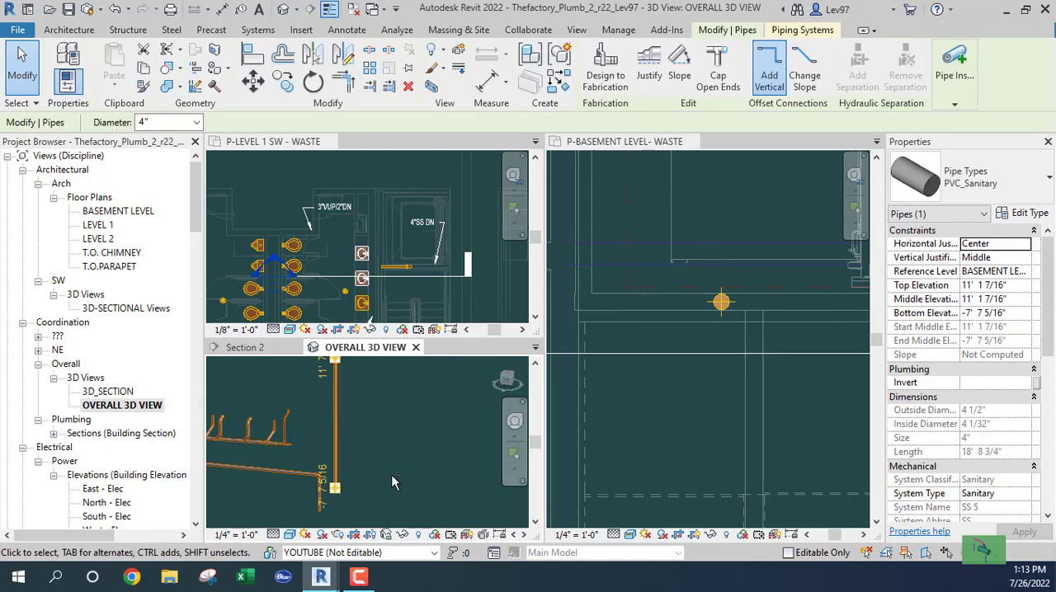
middle_click_drag(400, 469, 378, 465, "shift")
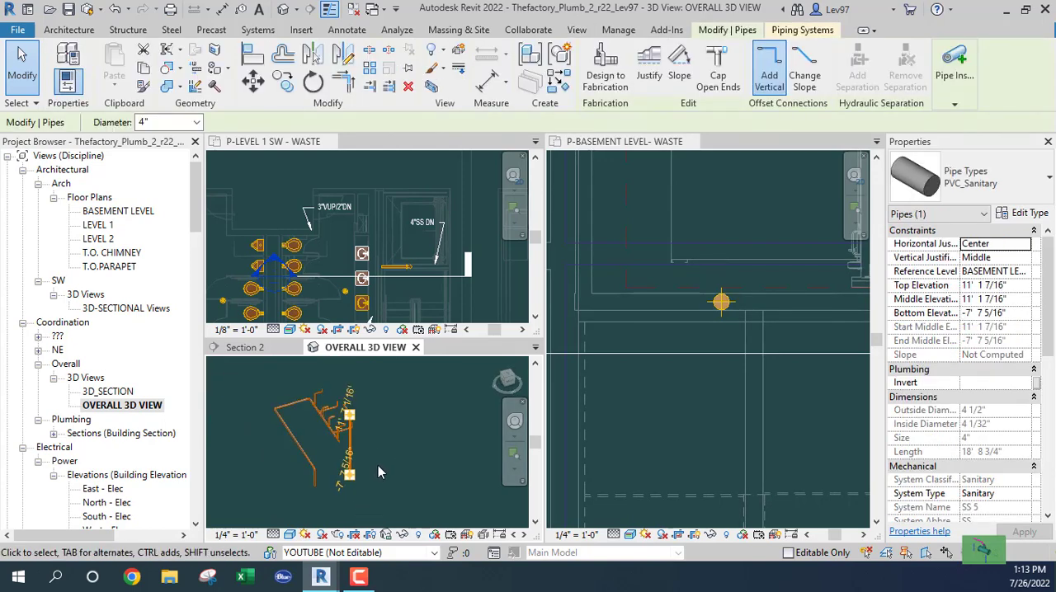
left_click(472, 456)
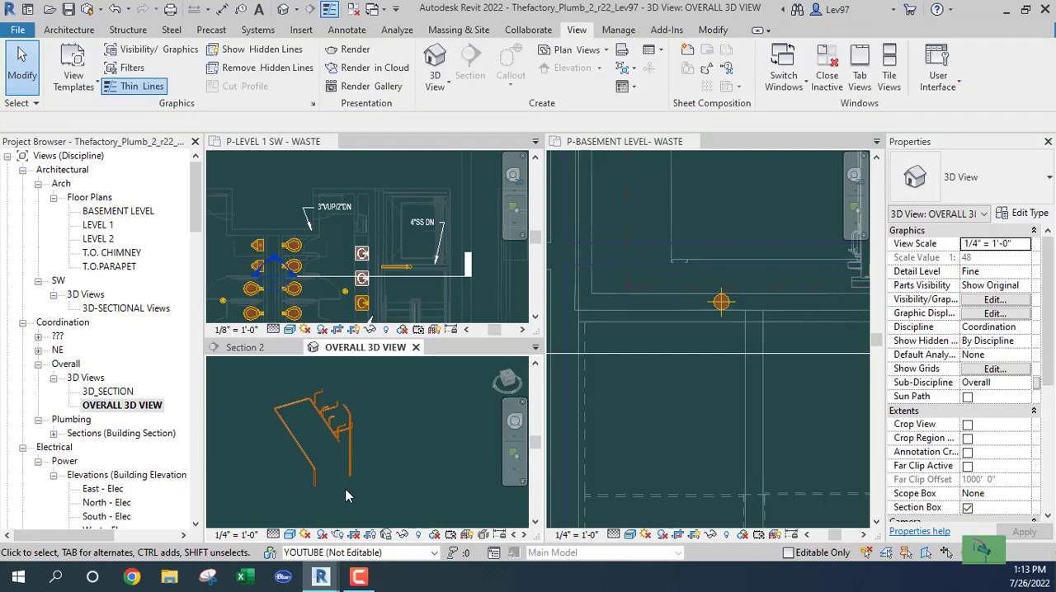
scroll(335, 487, "up", 3)
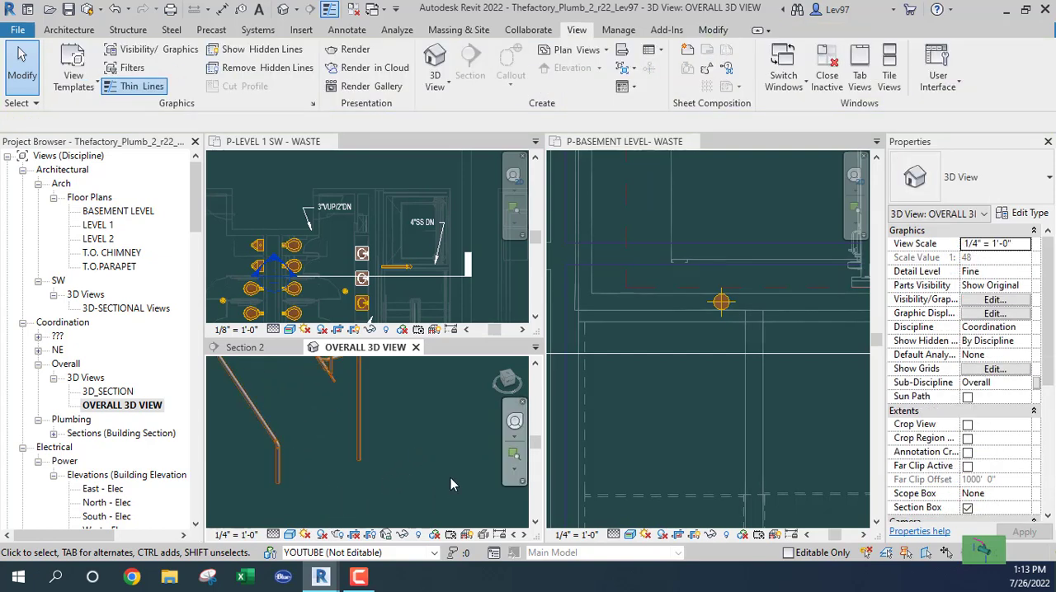
- In the basement waste plan, rotate the section line by 90° and move it just east of the riser and the stair drop
left_click(483, 295)
left_click(718, 405)
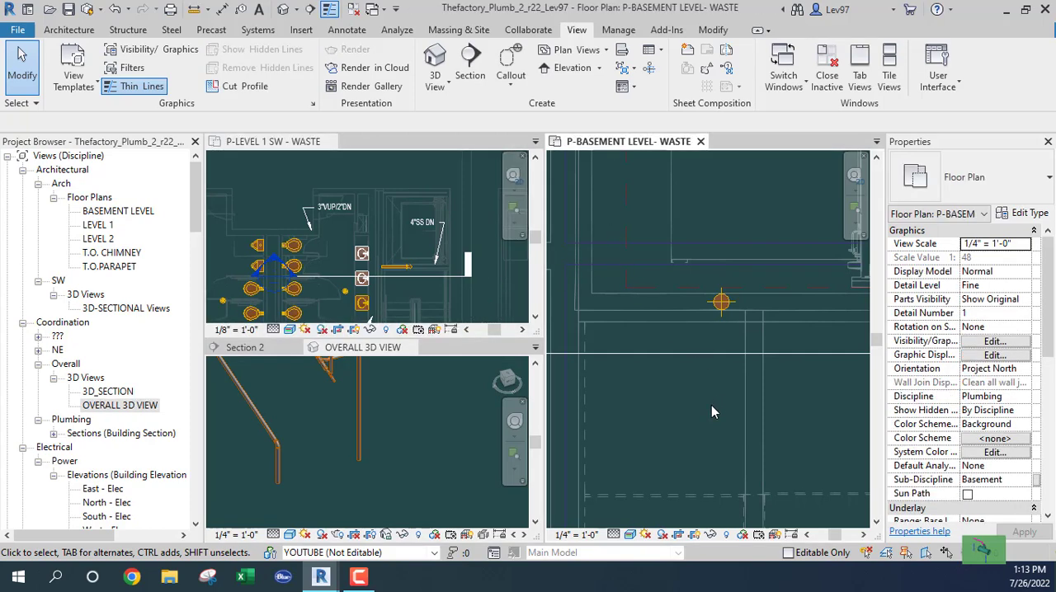
left_click(697, 409)
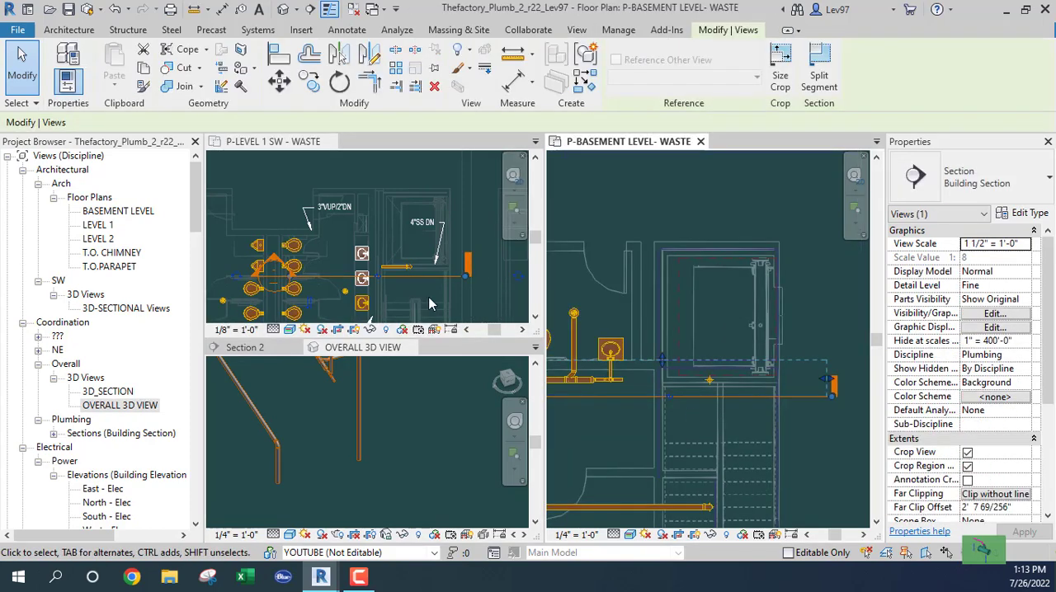
left_click(339, 83)
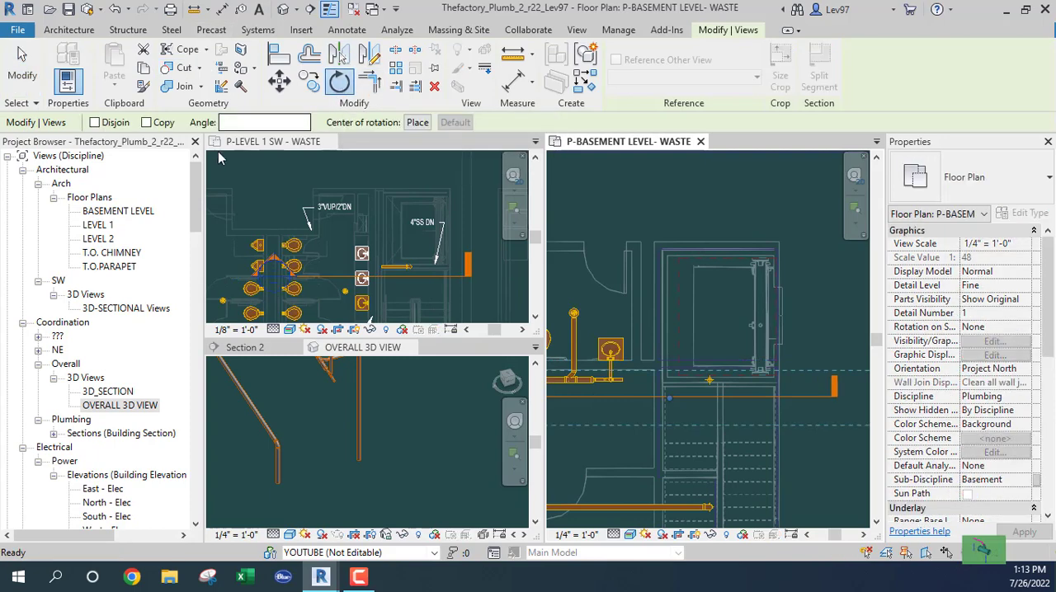
left_click(224, 122)
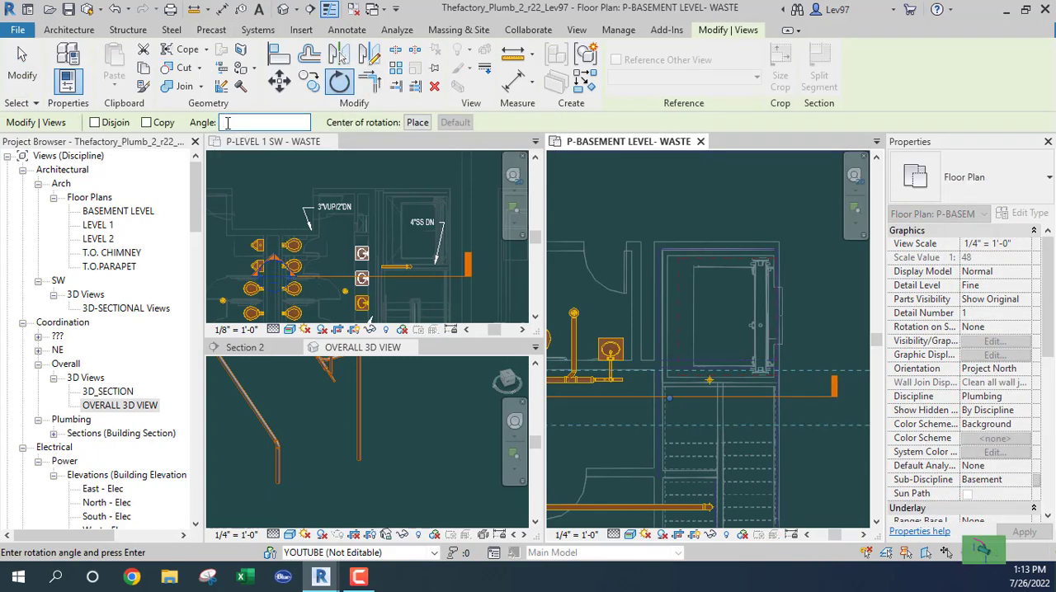
type("90")
key("Return")
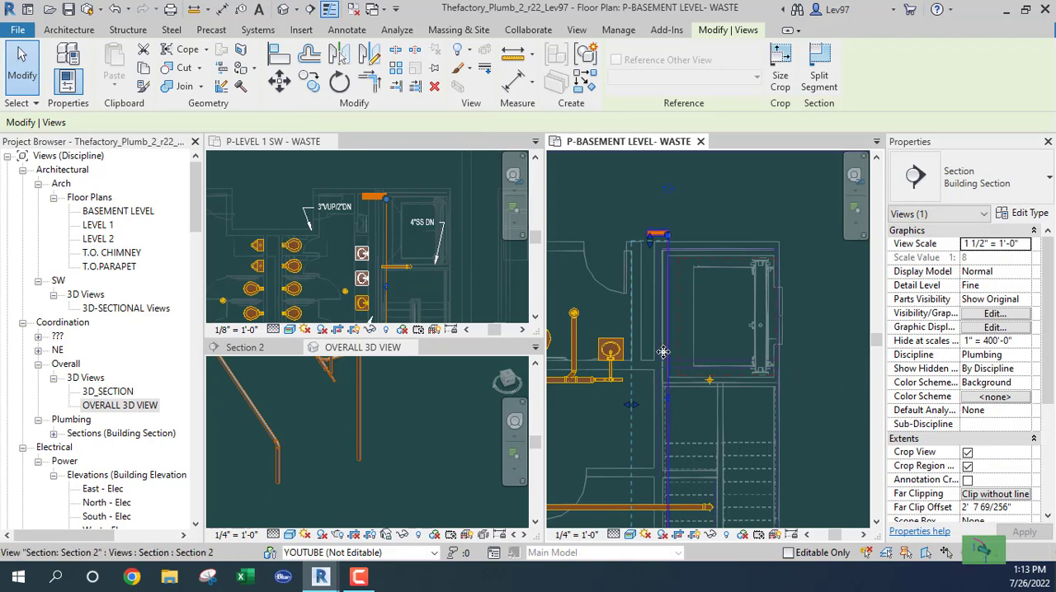
left_click_drag(663, 419, 729, 406)
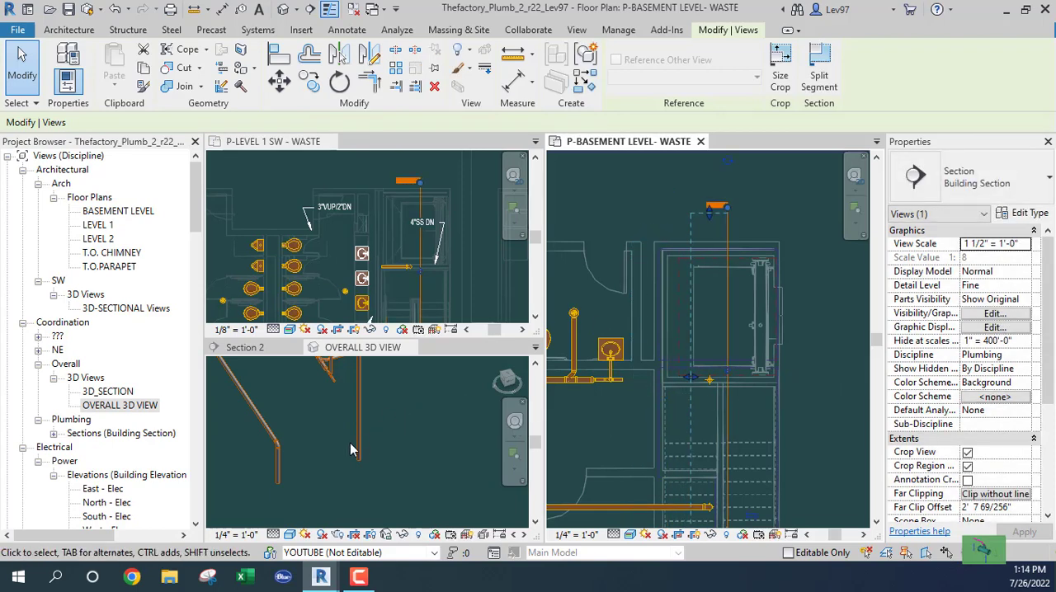
- In Section 2, draw a 4" pipe sloping down 1/8" / 12" from the stair drop's lower end partway toward the Level 1 riser
left_click(240, 349)
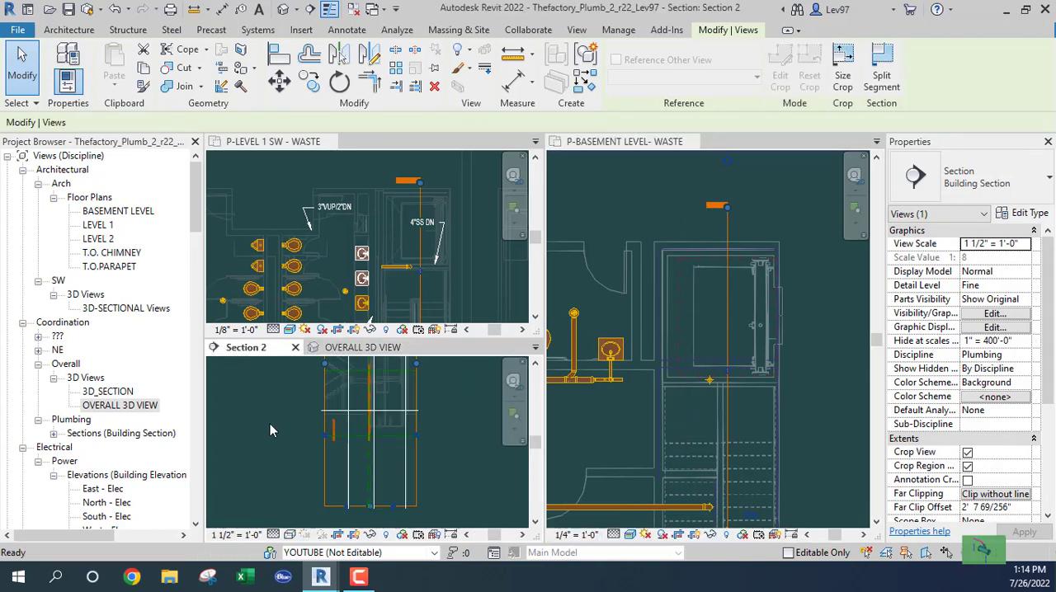
scroll(335, 442, "up", 5)
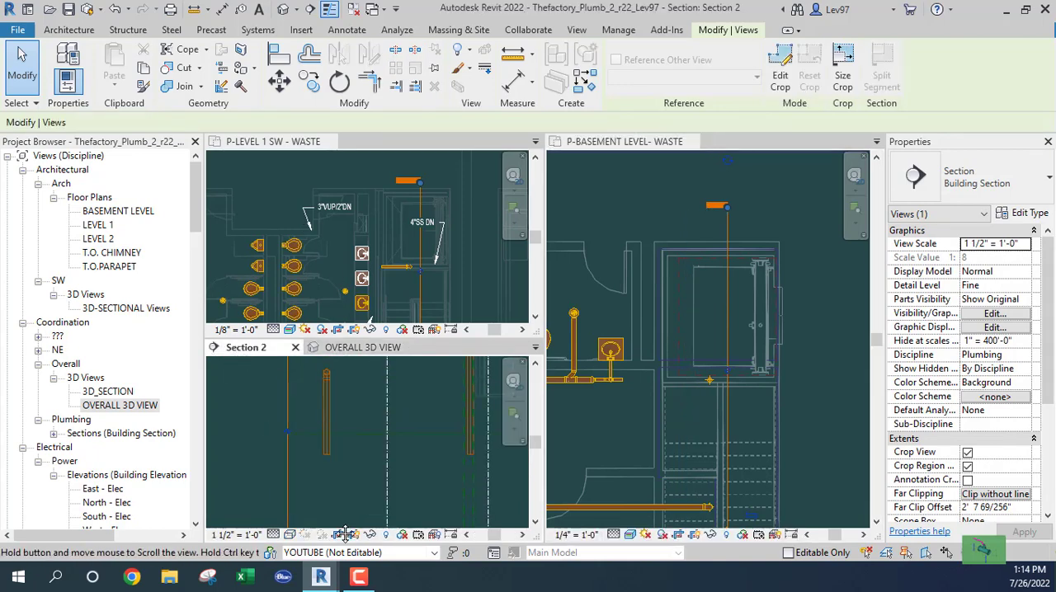
left_click(325, 474)
right_click(325, 468)
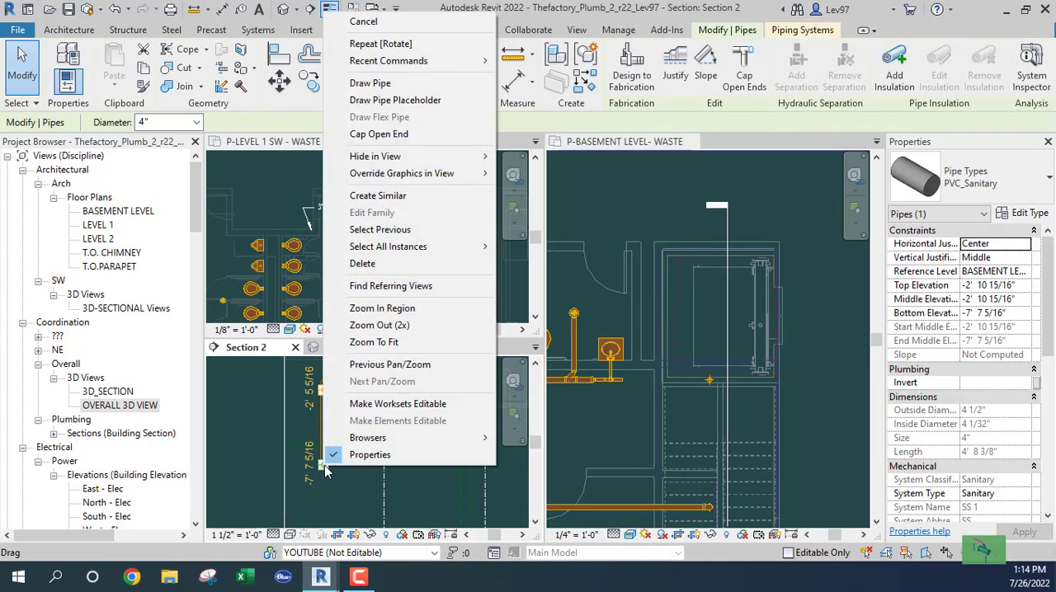
left_click(446, 84)
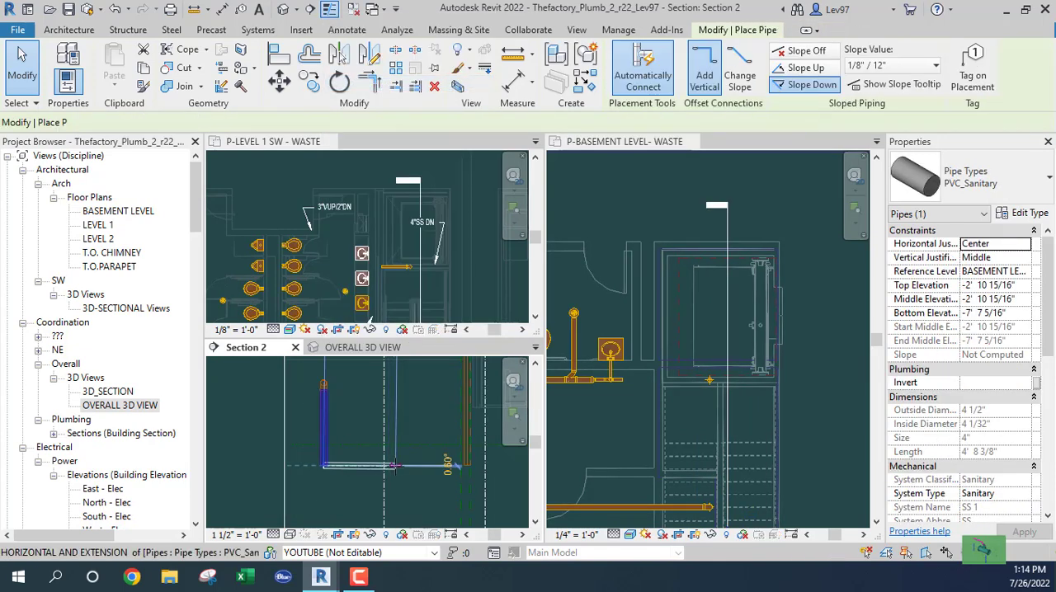
key("Escape")
key("Escape")
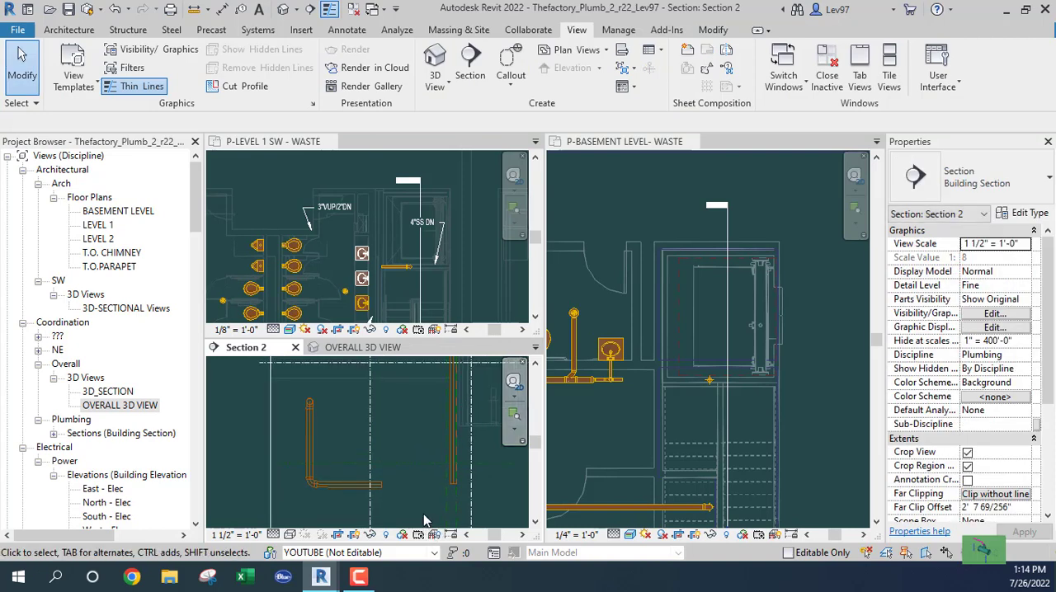
- Join the new lower pipe to the tall vertical riser with Trim/Extend to Corner and review the connection in Section 2
left_click(714, 31)
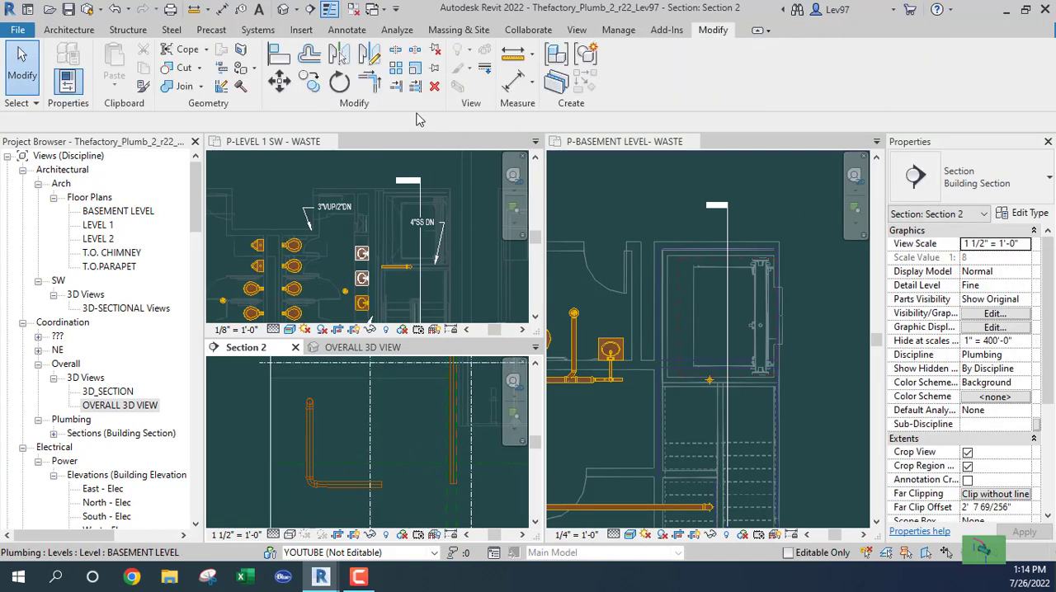
left_click(369, 81)
left_click(342, 485)
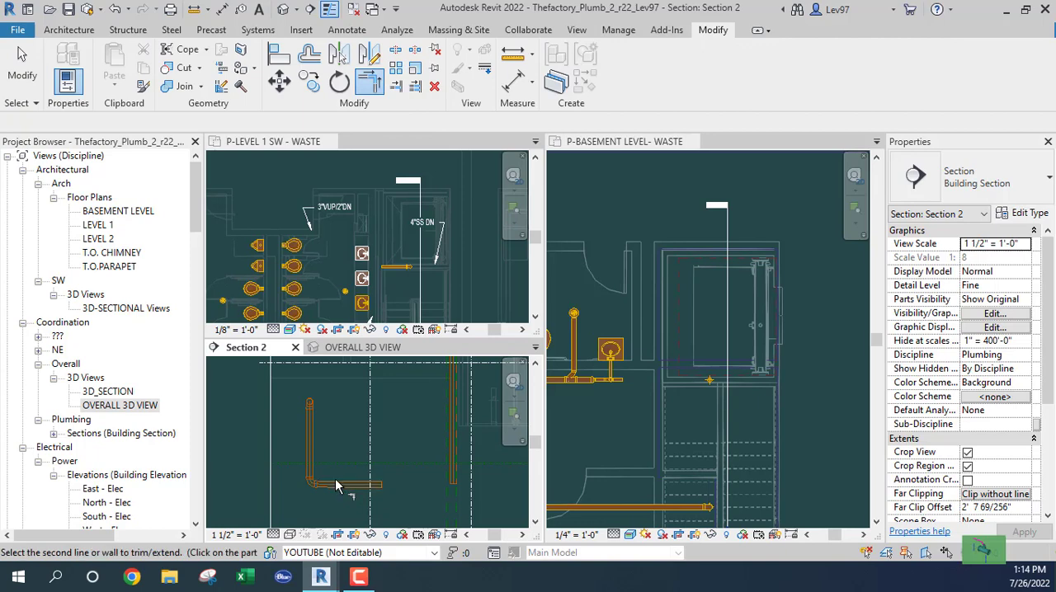
left_click(451, 451)
key("Escape")
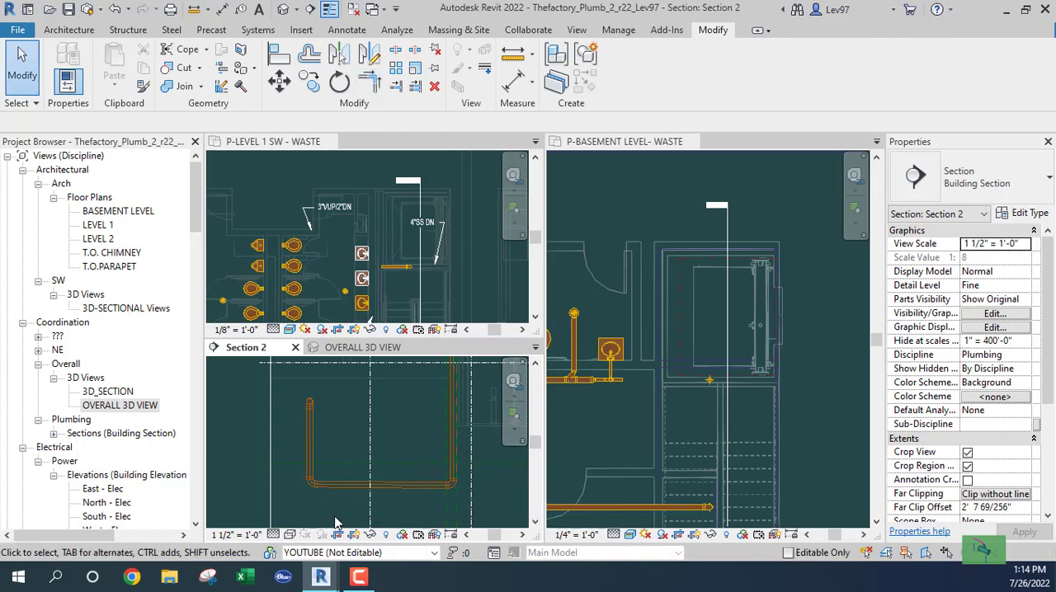
scroll(338, 518, "up", 2)
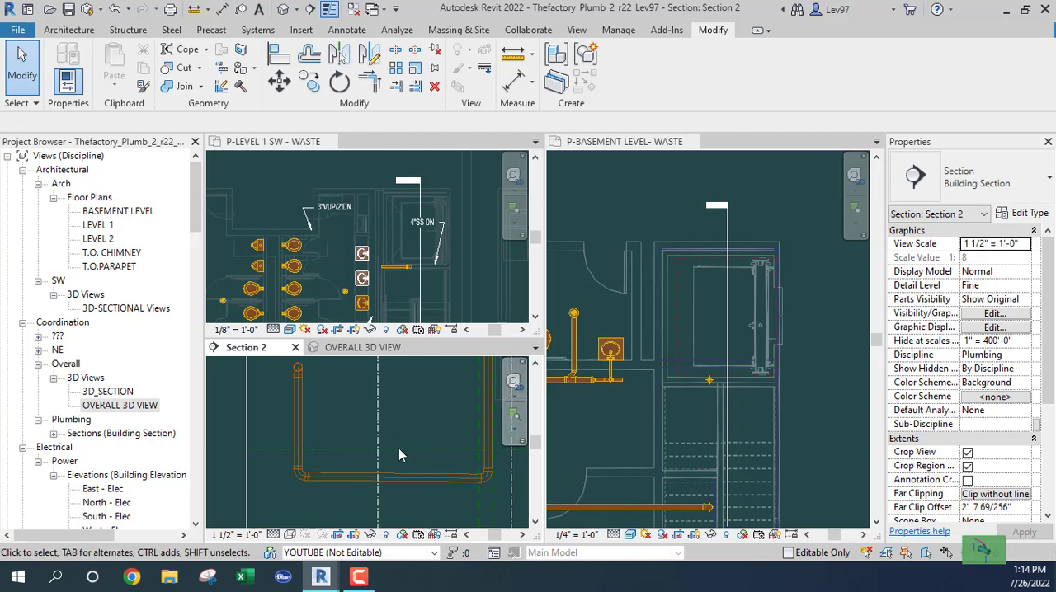
scroll(420, 492, "down", 2)
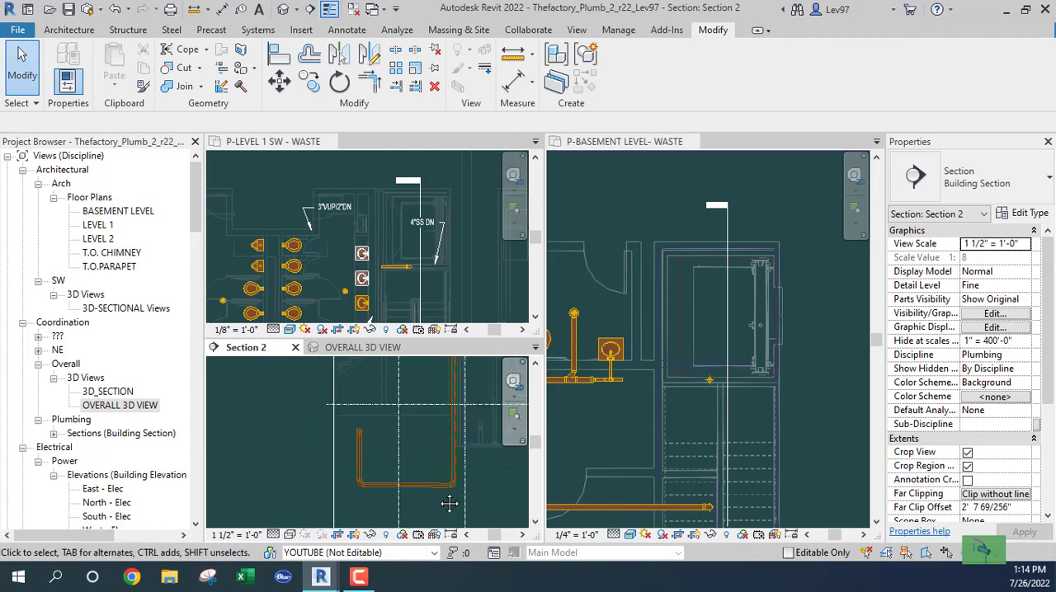
middle_click_drag(450, 504, 468, 541)
middle_click_drag(439, 462, 430, 533)
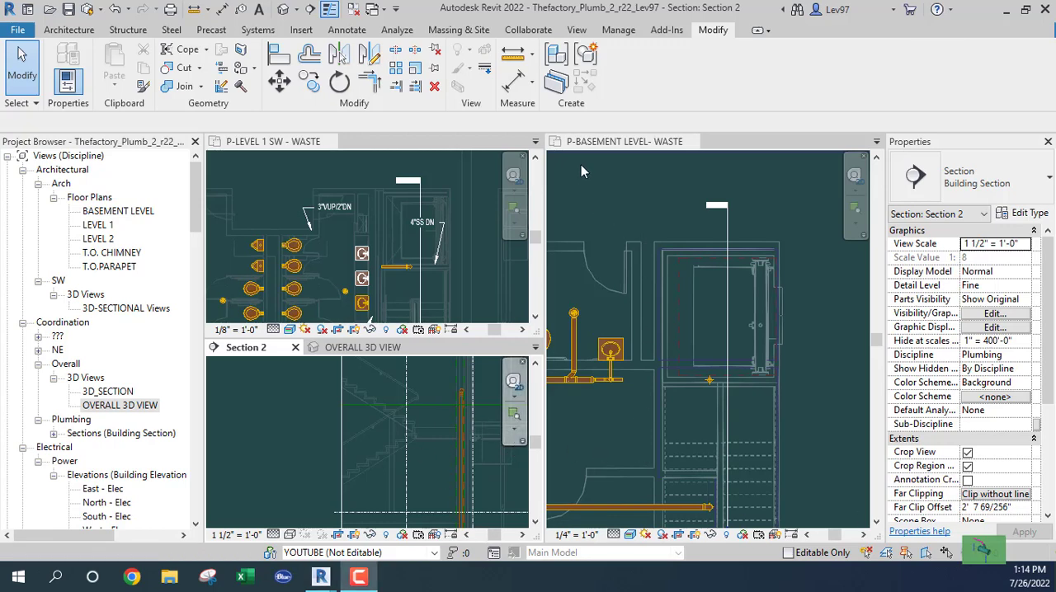
- In the basement waste plan, convert the 4" elbow southwest of the bathroom's west lavatory into a wye with its extra outlet facing north
left_click(602, 427)
scroll(606, 425, "down", 3)
middle_click_drag(606, 425, 772, 434)
middle_click_drag(660, 432, 709, 441)
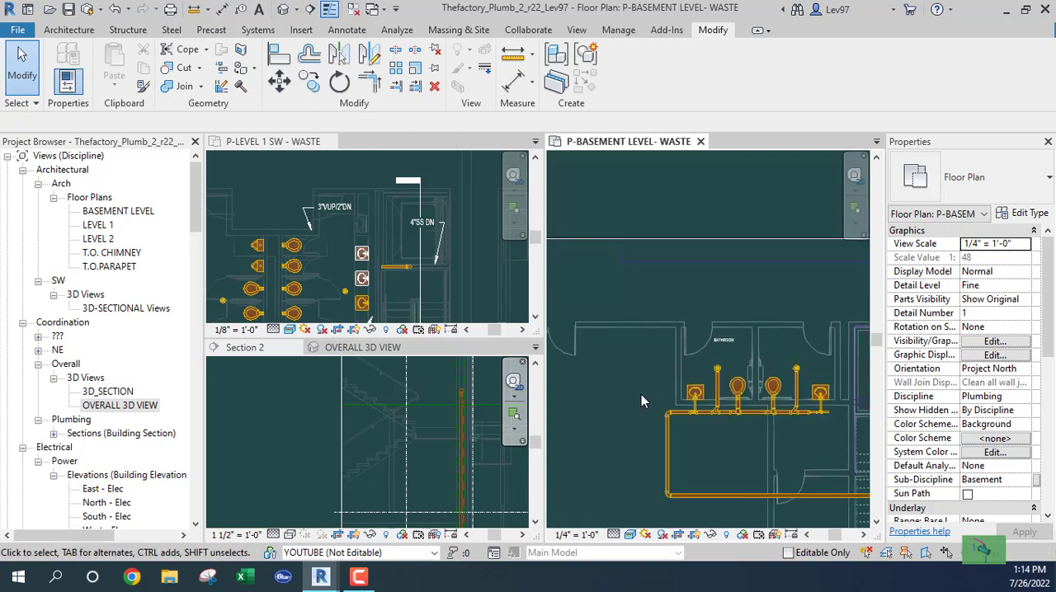
scroll(647, 389, "up", 3)
left_click(682, 423)
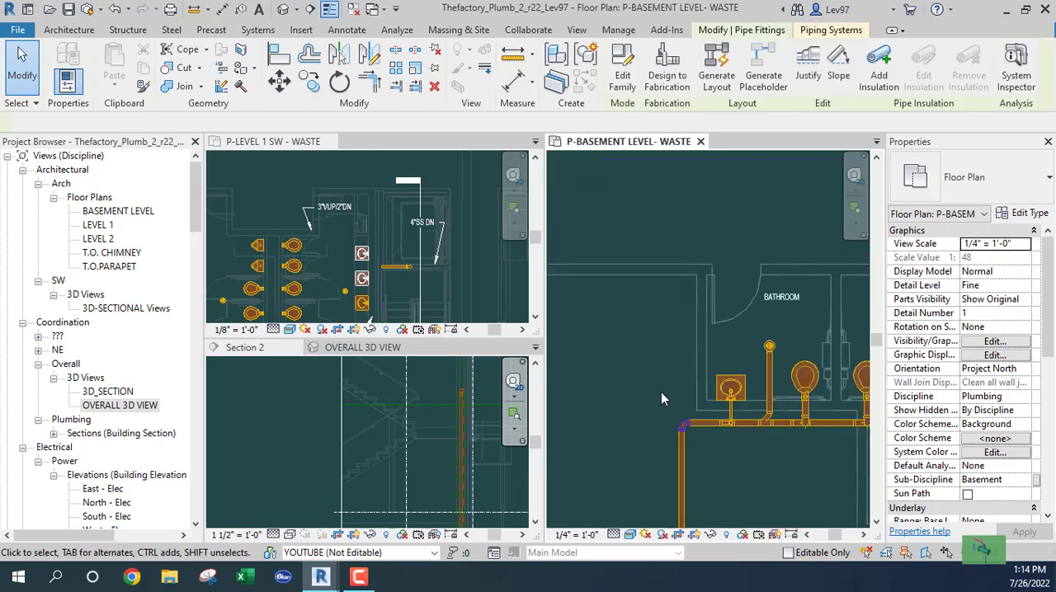
scroll(672, 400, "up", 2)
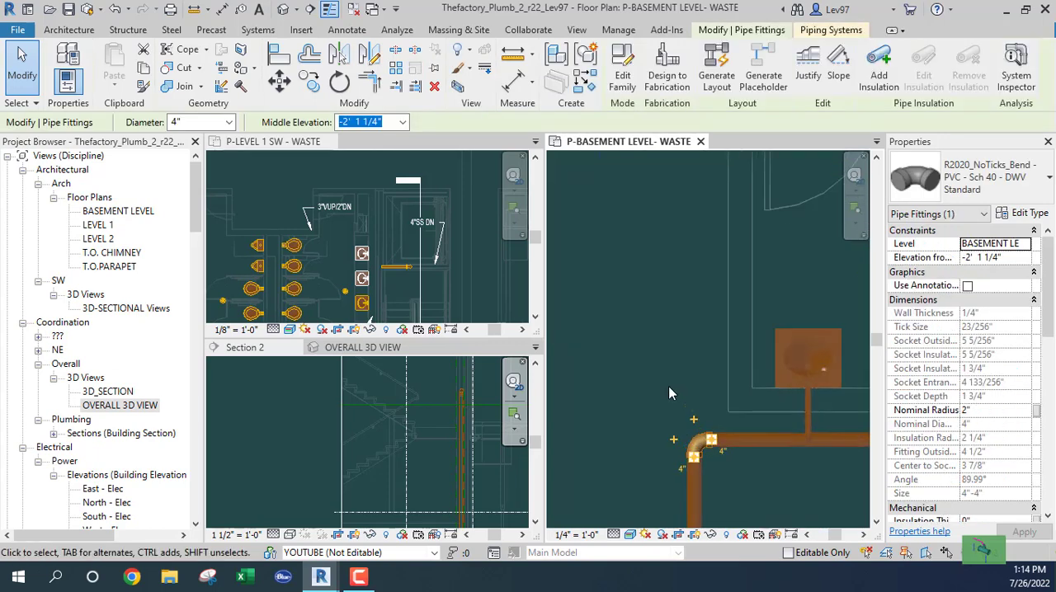
left_click(700, 428)
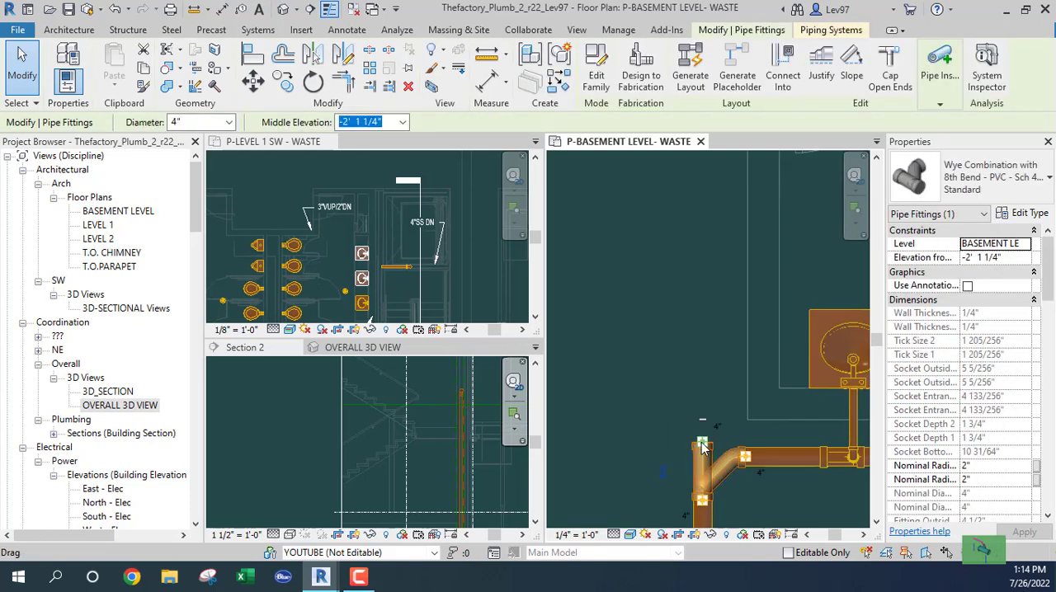
- Draw a 6" long, 4" pipe stub north from the wye, sloping up 1/8" / 12", and cap its open end
right_click(701, 446)
left_click(734, 182)
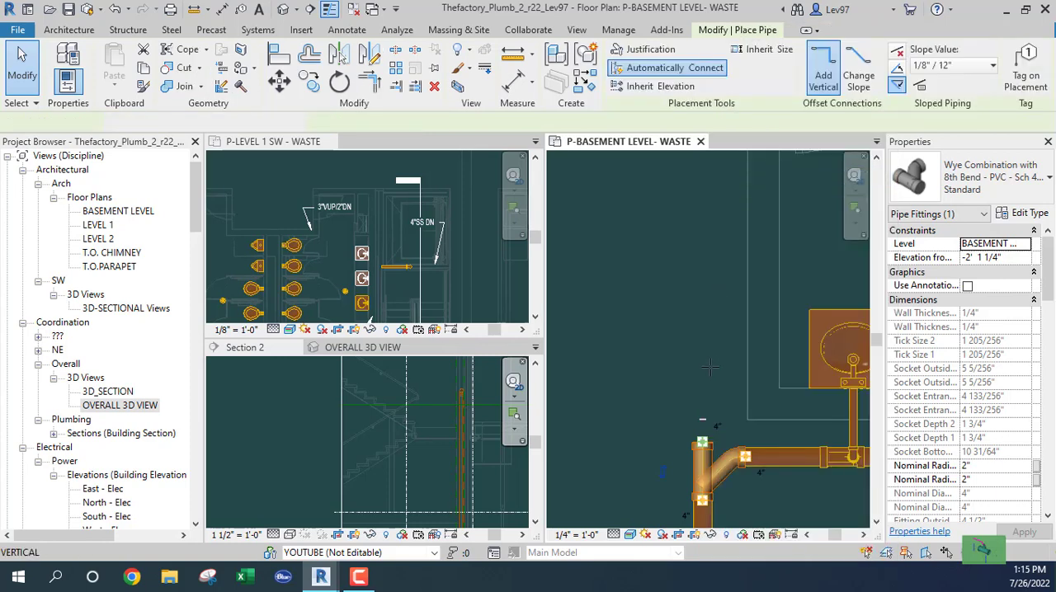
left_click(898, 70)
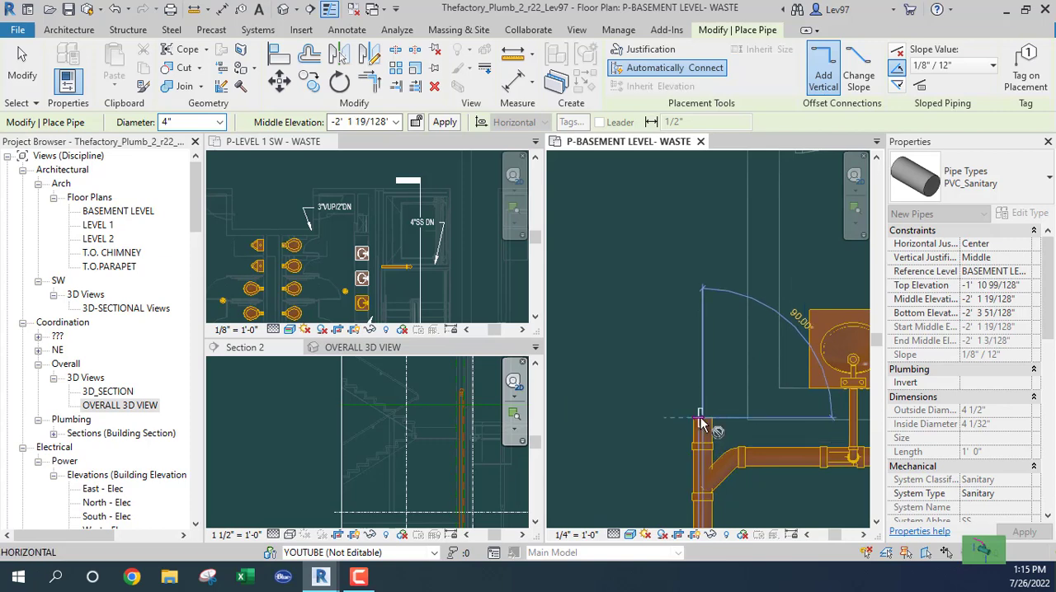
left_click(699, 424)
key("Escape")
key("Escape")
left_click(701, 433)
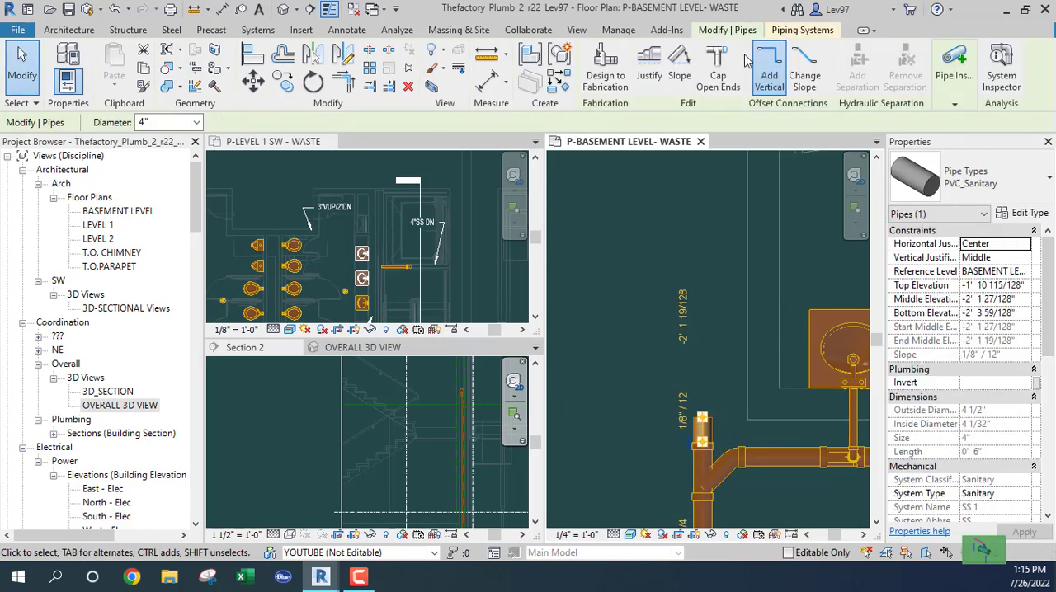
left_click(724, 71)
left_click(597, 358)
- Check the west 4" pipe's flow properties and cap the open end of the 2" branch just east of the east lavatory
scroll(647, 367, "down", 3)
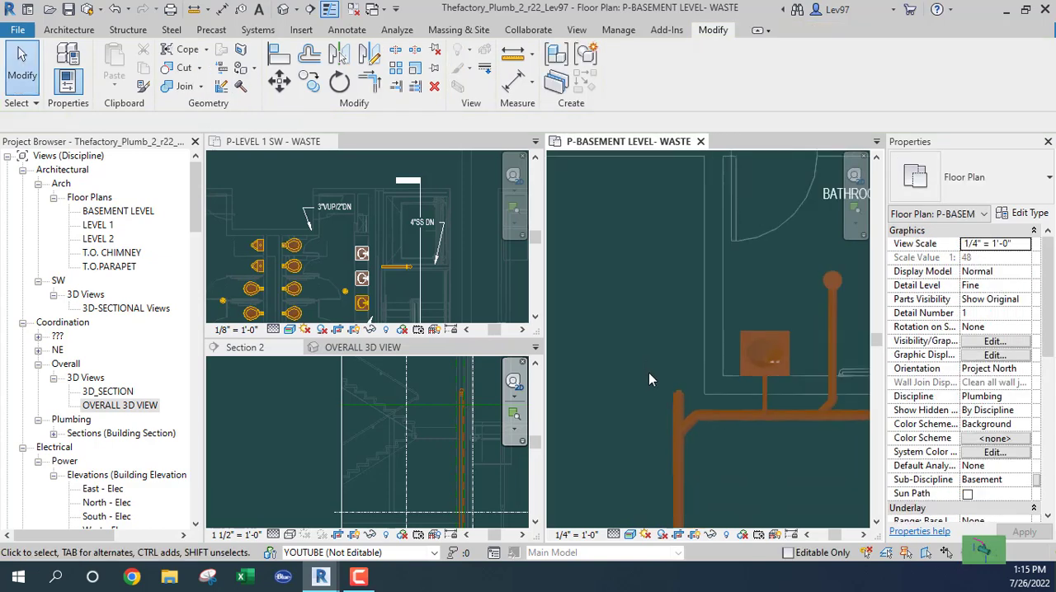
middle_click_drag(648, 373, 600, 218)
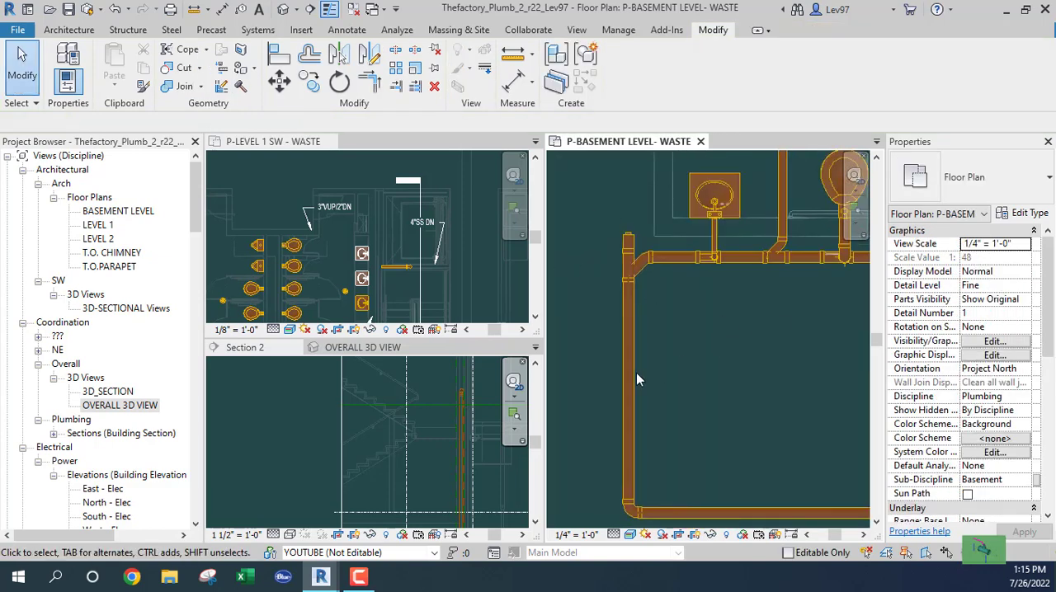
left_click(633, 373)
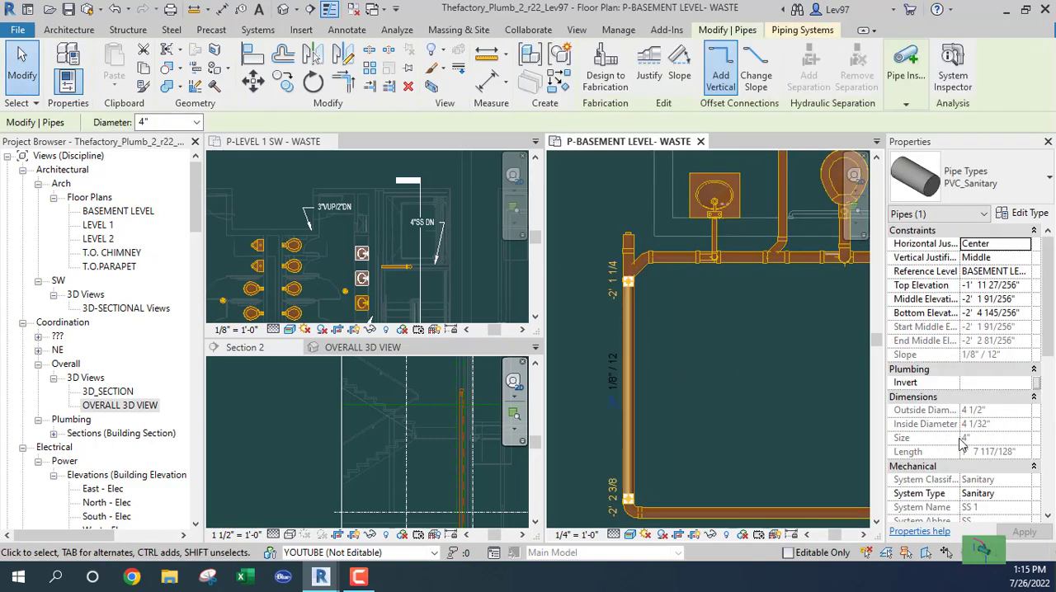
scroll(960, 445, "down", 2)
left_click(683, 363)
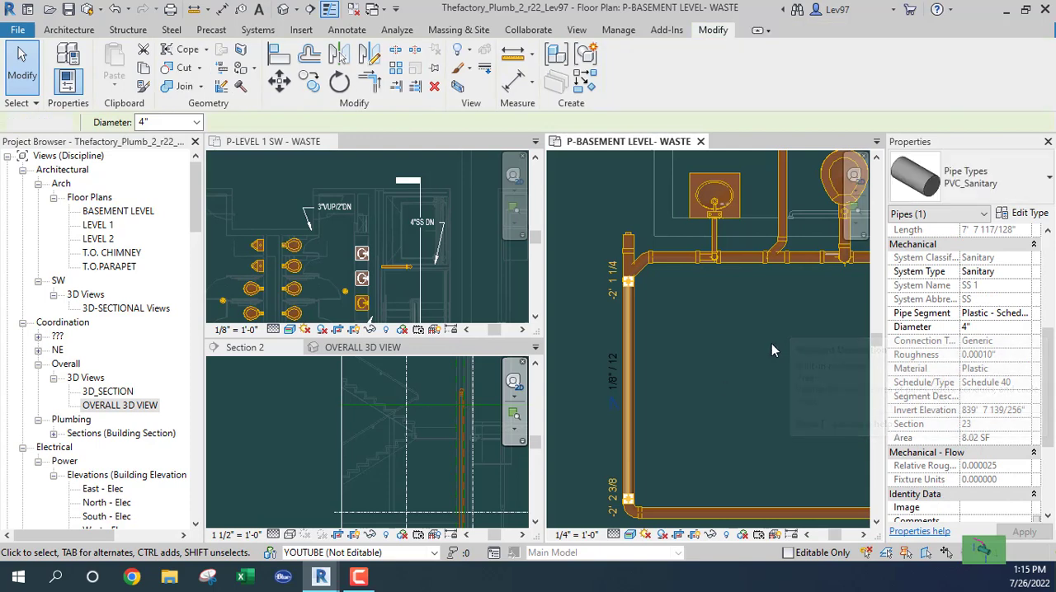
middle_click_drag(797, 337, 606, 414)
middle_click_drag(770, 388, 575, 398)
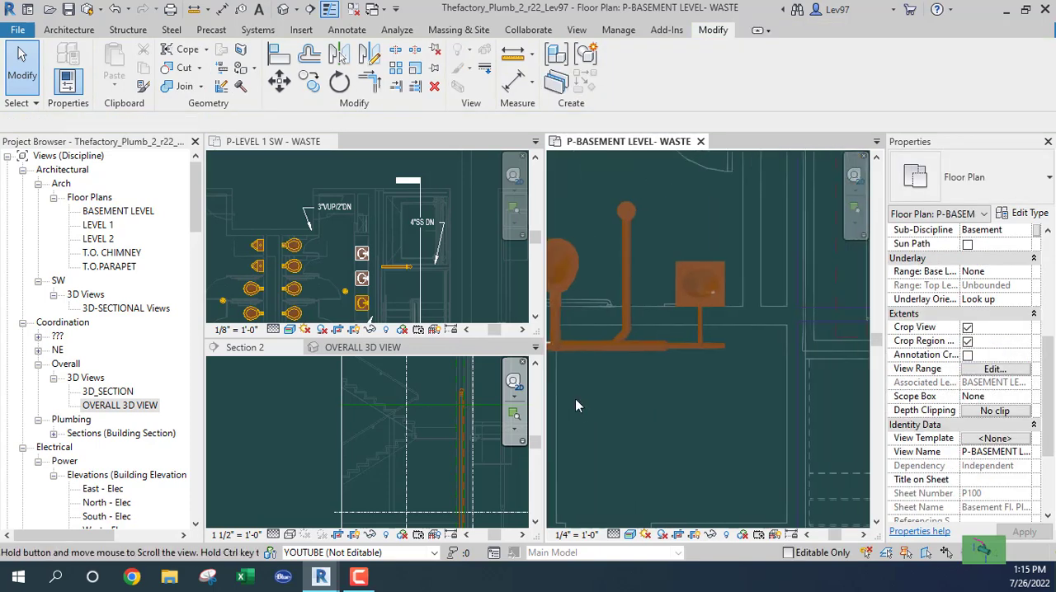
scroll(737, 345, "up", 4)
left_click(692, 330)
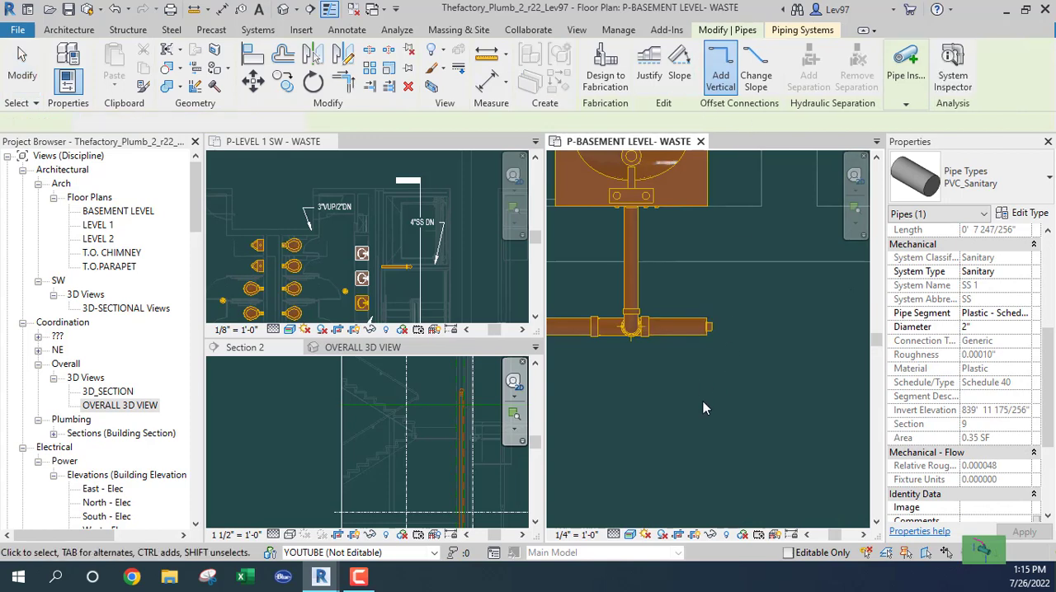
- Check the Fixture Units value of the west north-south 4" pipe again
scroll(676, 405, "down", 3)
middle_click_drag(637, 421, 891, 371)
middle_click_drag(602, 421, 907, 358)
middle_click_drag(626, 376, 924, 341)
left_click(693, 338)
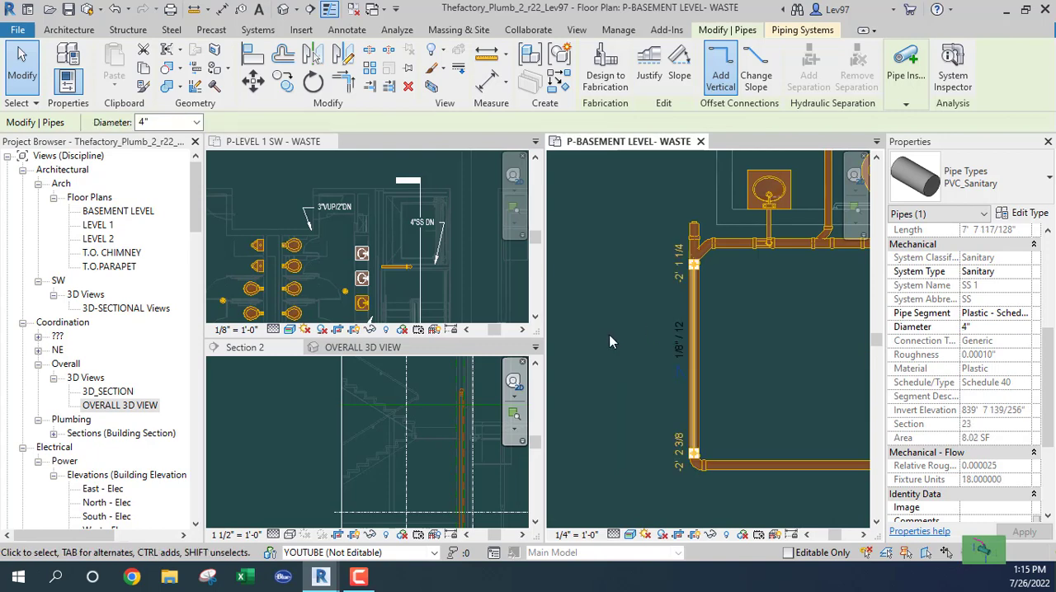
key("Escape")
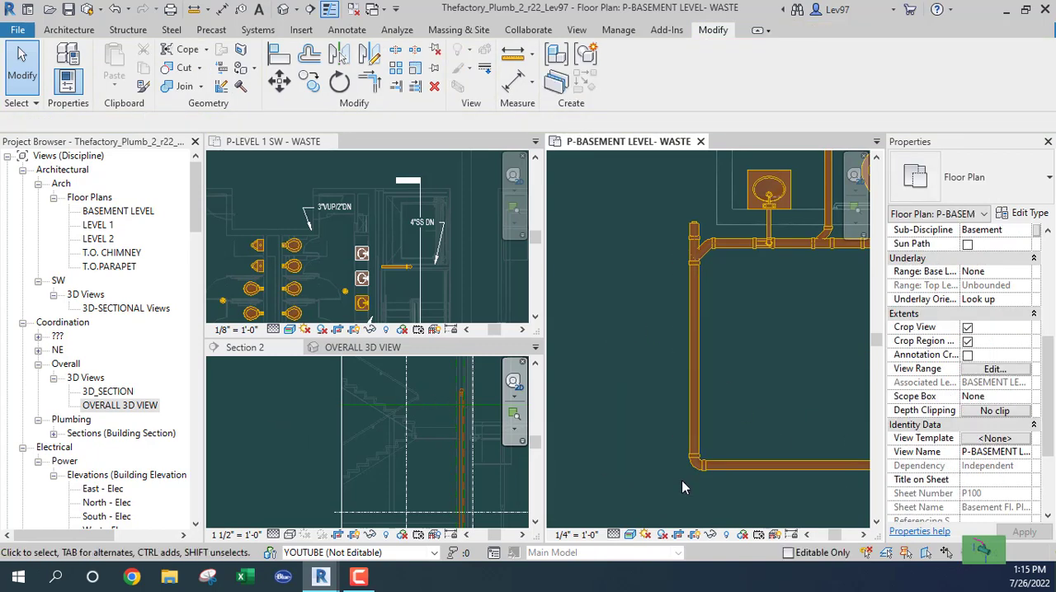
- Convert the 4" elbow at the southwest corner of the basement piping into a wye with its extra outlet facing west
left_click(691, 460)
scroll(673, 476, "up", 3)
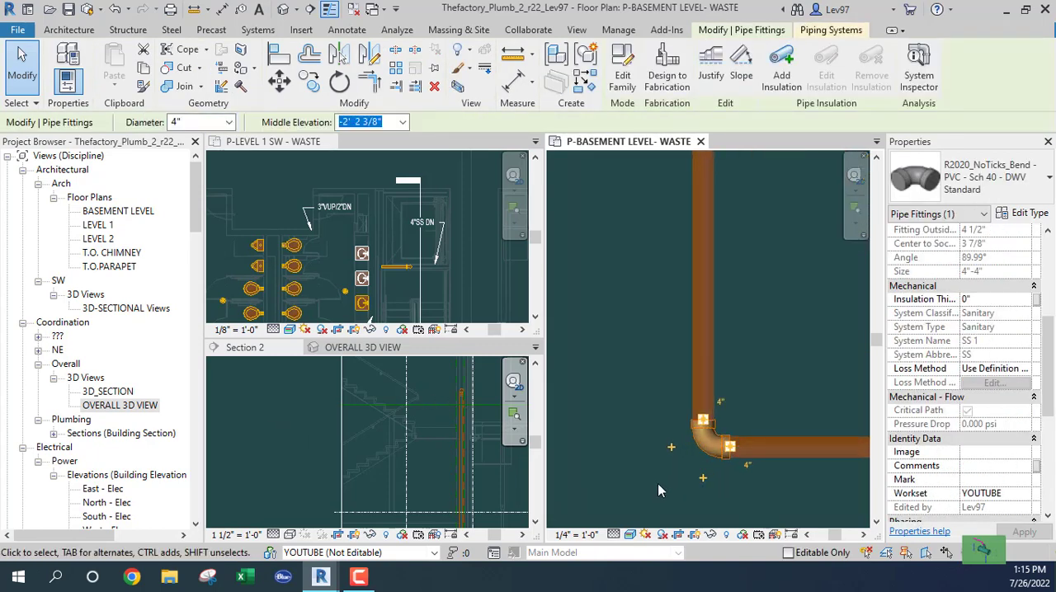
left_click(672, 446)
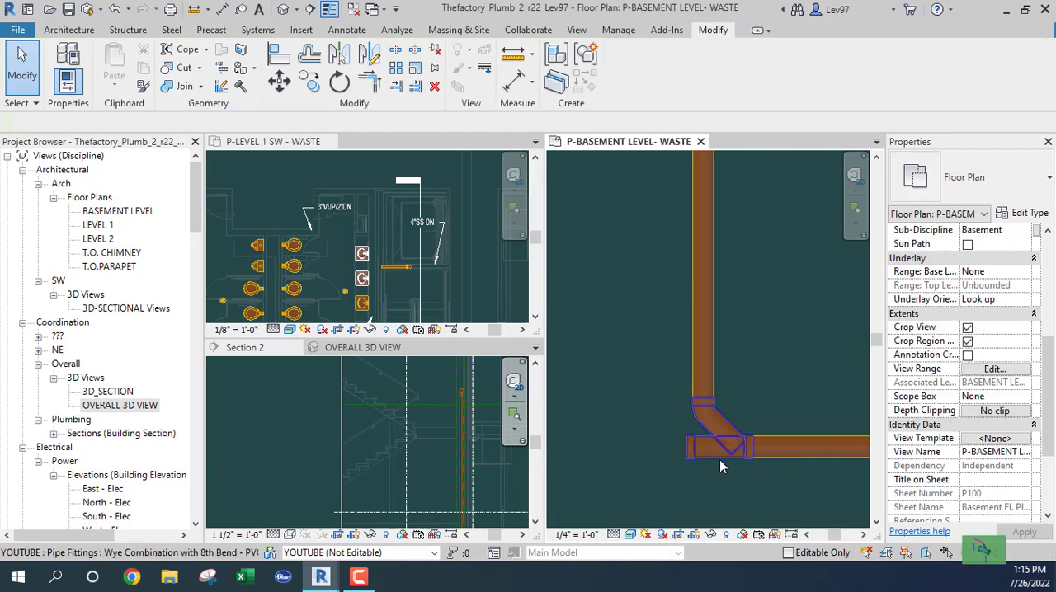
- Draw a 4" long, 4" pipe stub west from the southwest wye, sloping up 1/8" / 12", and cap its open end
left_click(712, 456)
right_click(685, 456)
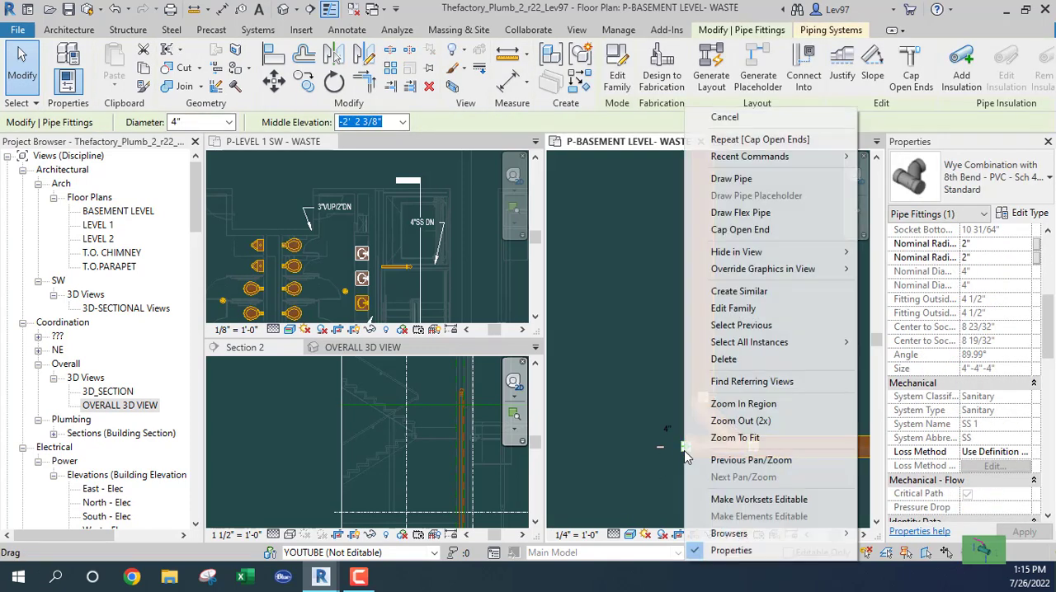
left_click(726, 174)
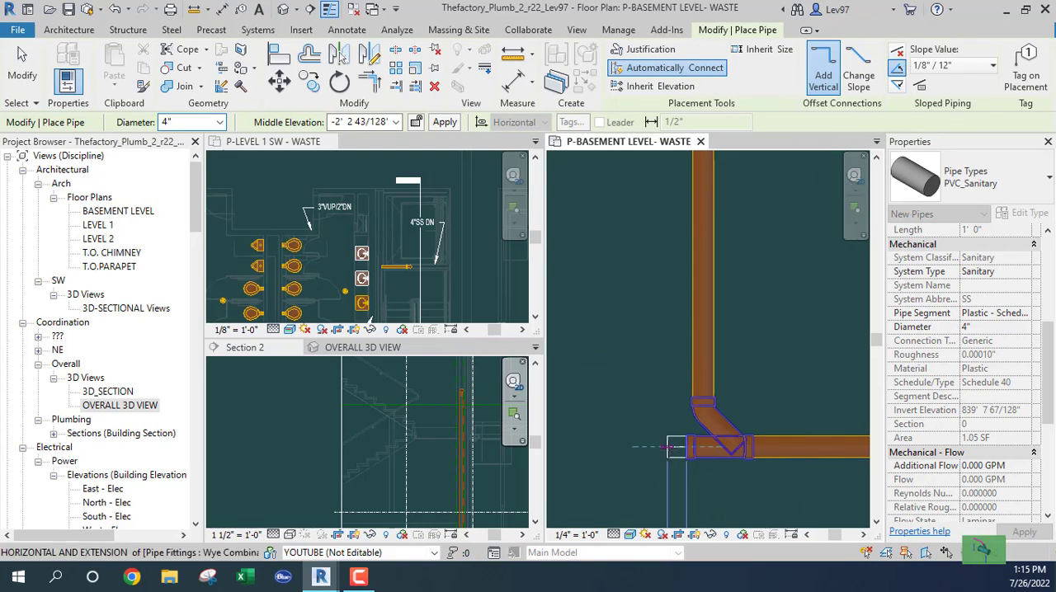
key("Escape")
key("Escape")
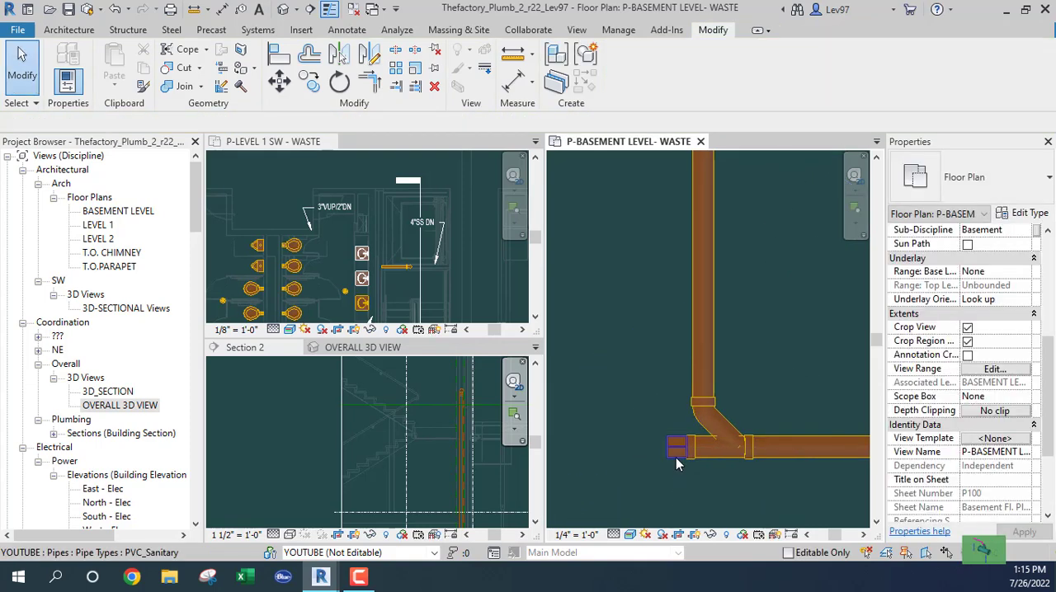
left_click(677, 456)
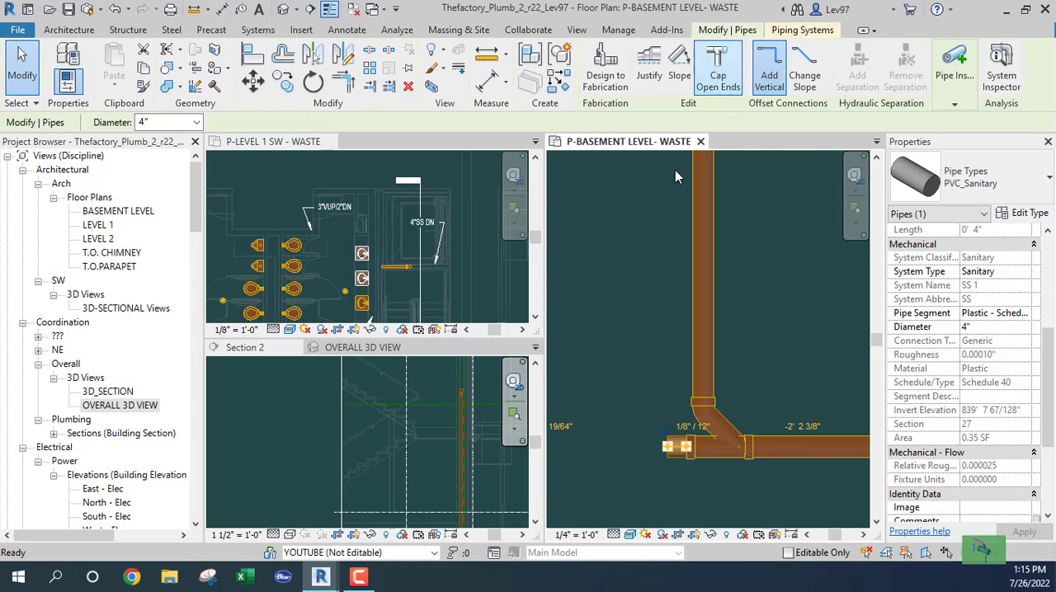
scroll(740, 502, "down", 2)
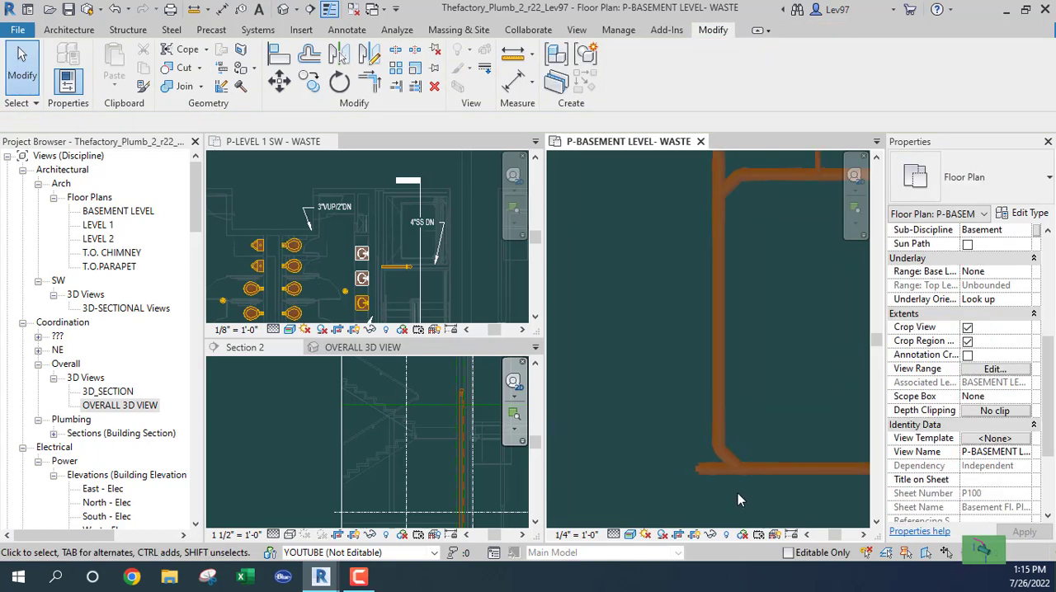
middle_click_drag(841, 493, 639, 432)
middle_click_drag(809, 461, 655, 466)
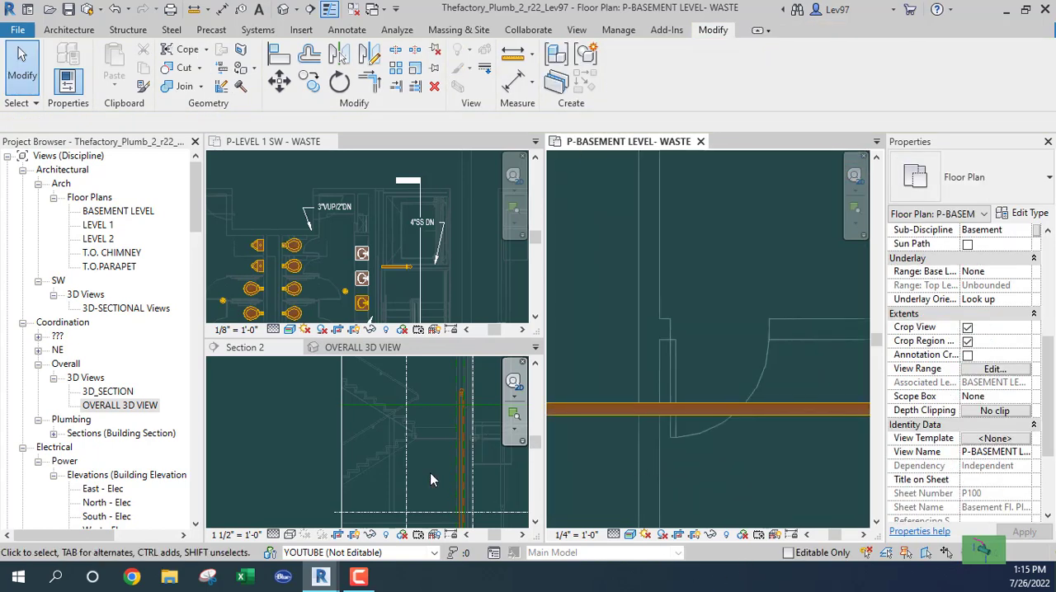
scroll(786, 479, "down", 5)
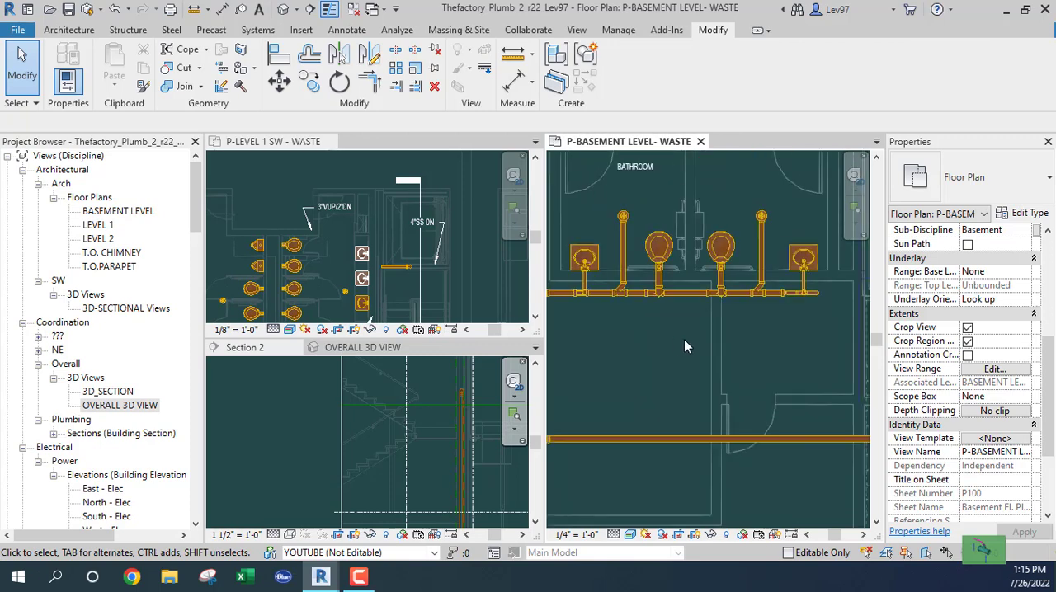
- Compare the basement stair area with Level 1 and check the properties of the horizontal 4" sanitary pipe beside the stair
middle_click_drag(788, 442, 634, 421)
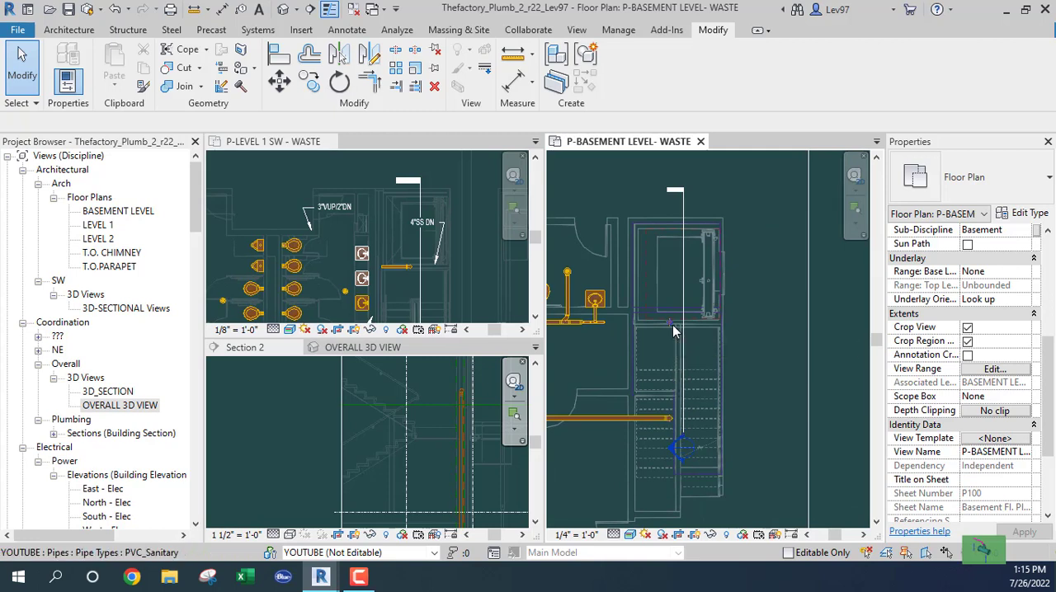
left_click(403, 282)
scroll(396, 277, "up", 4)
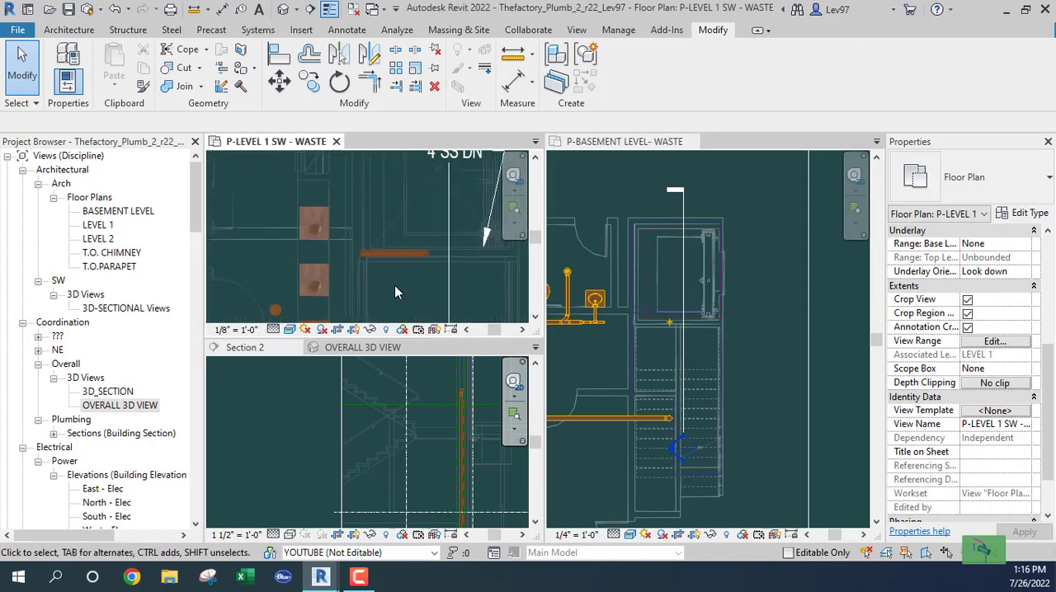
middle_click_drag(395, 285, 450, 284)
scroll(405, 279, "down", 1)
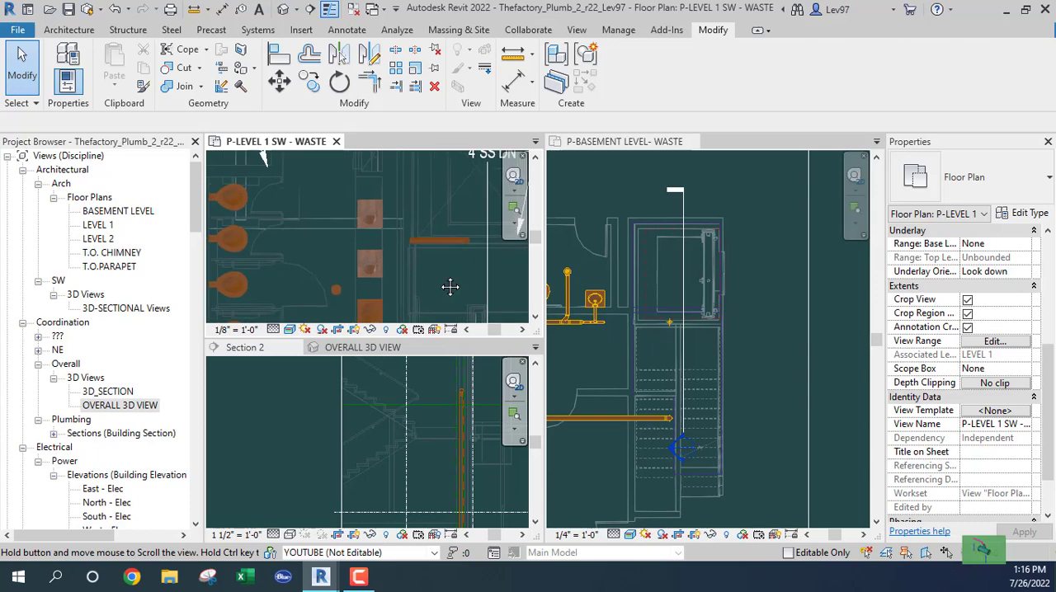
left_click(419, 241)
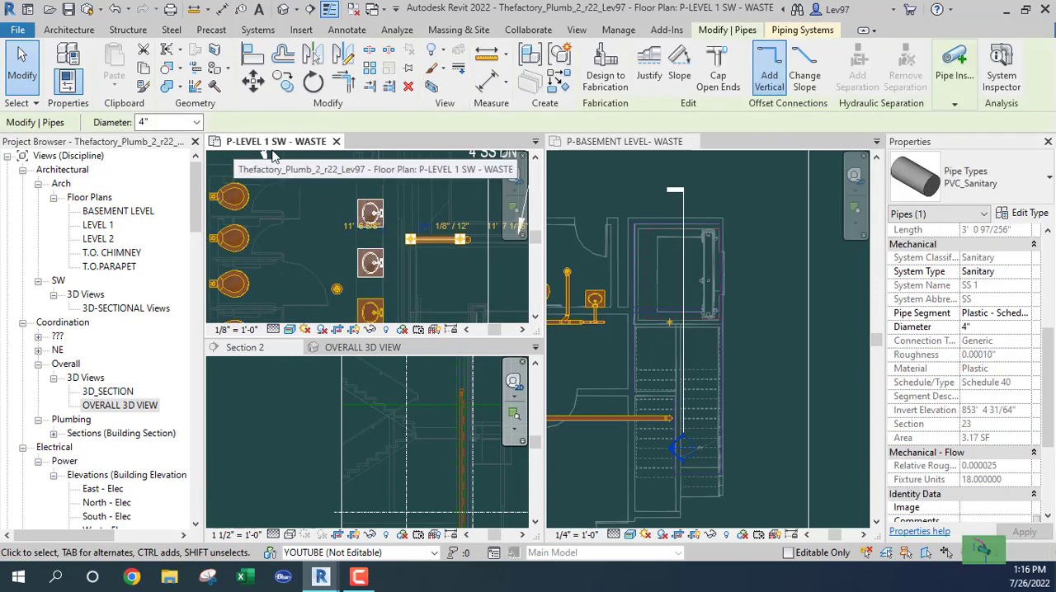
left_click(439, 275)
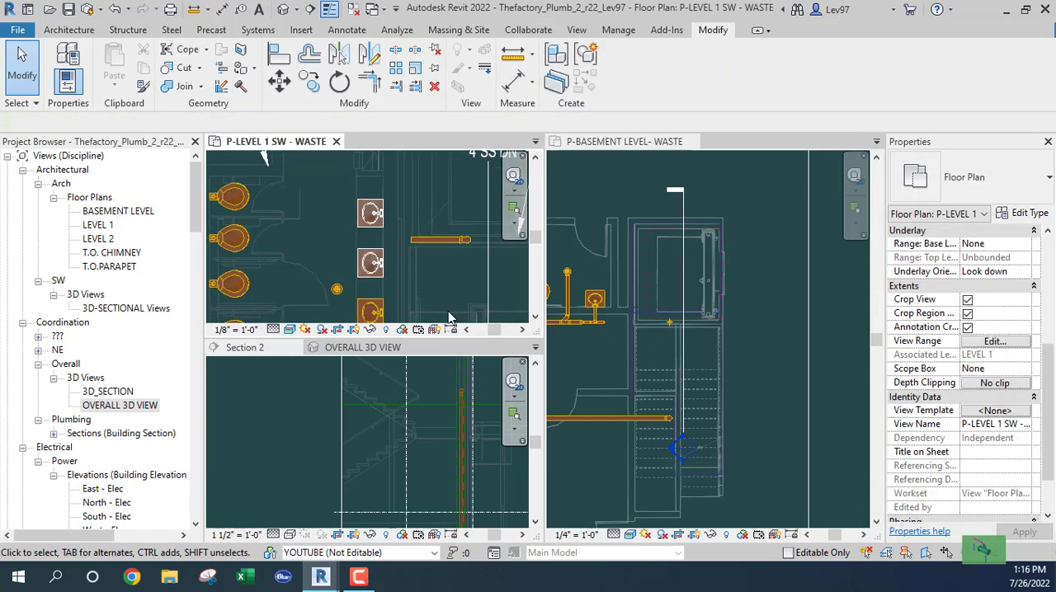
scroll(449, 275, "down", 2)
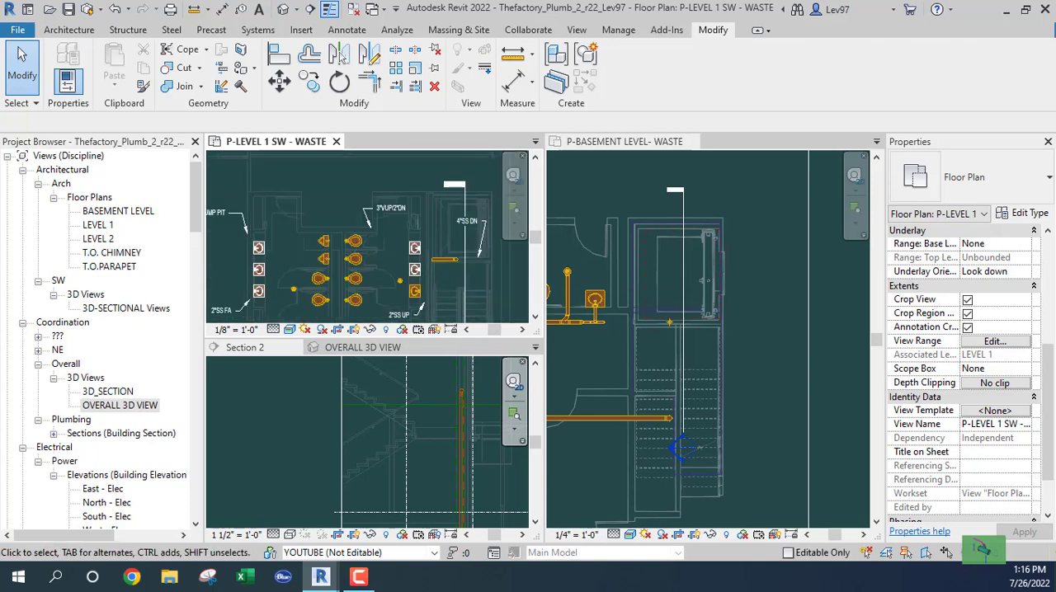
scroll(446, 284, "up", 2)
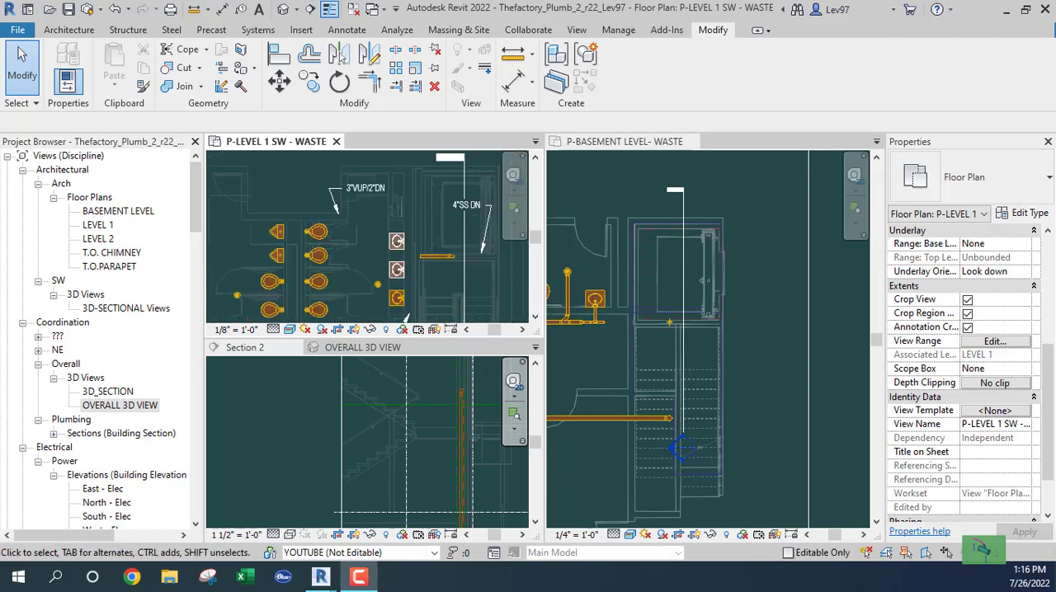
- Rotate the Section 2 line by -90° and move it just south of the horizontal 4" pipe on Level 1
left_click(465, 285)
left_click(332, 88)
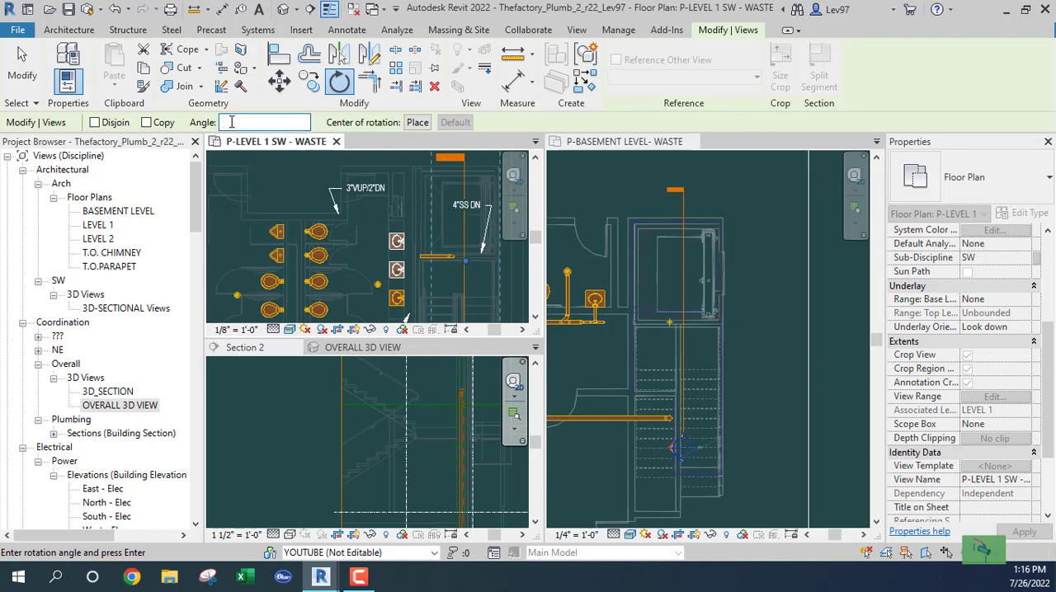
type("-90")
key("Return")
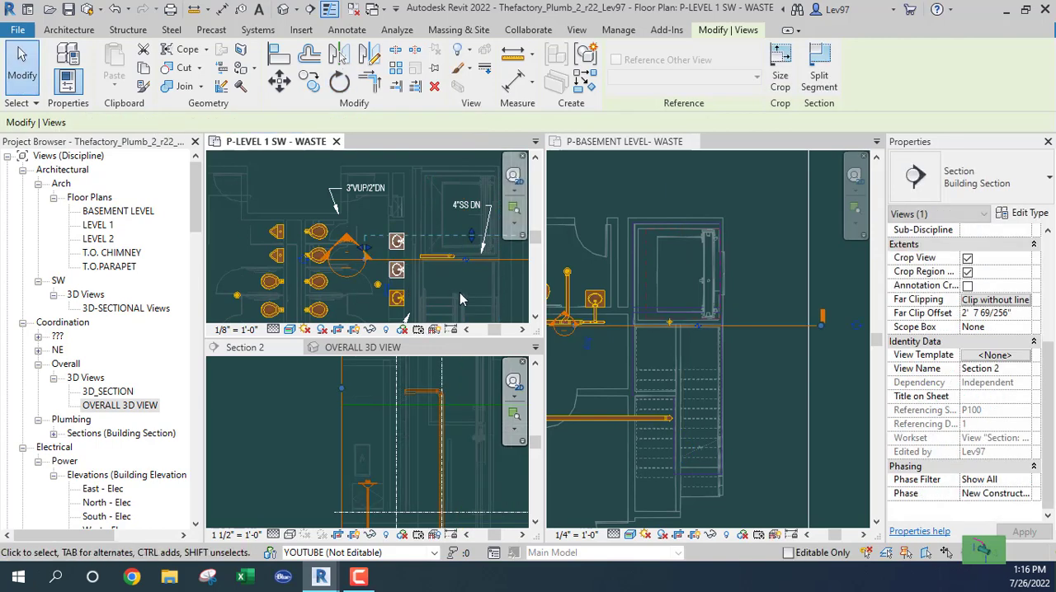
left_click_drag(484, 266, 438, 272)
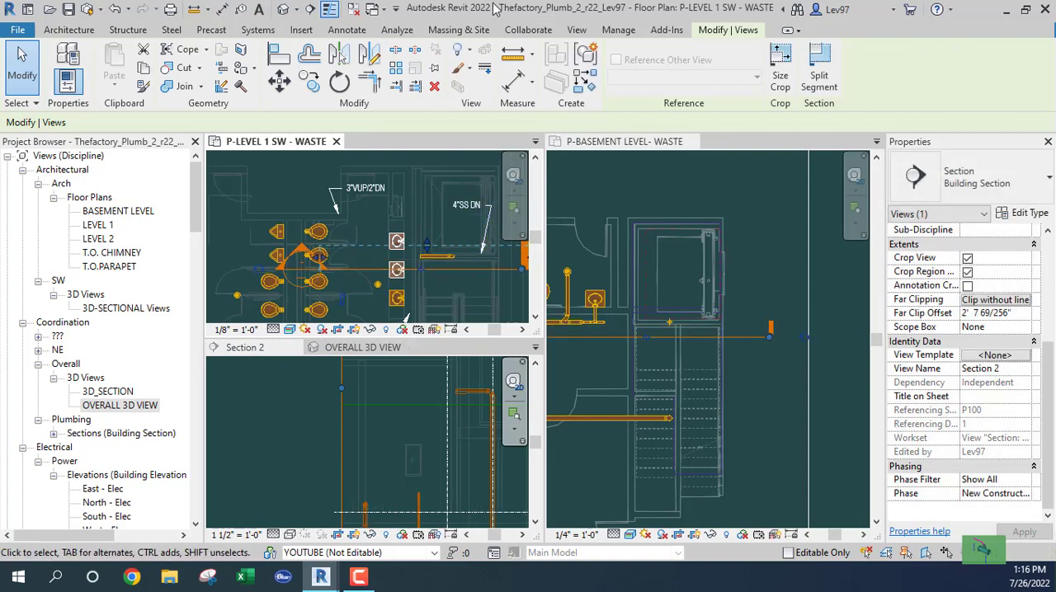
- Switch the tiled views to tabbed views and open Section 2 to examine the 4" pipe and its drop
left_click(577, 30)
left_click(862, 74)
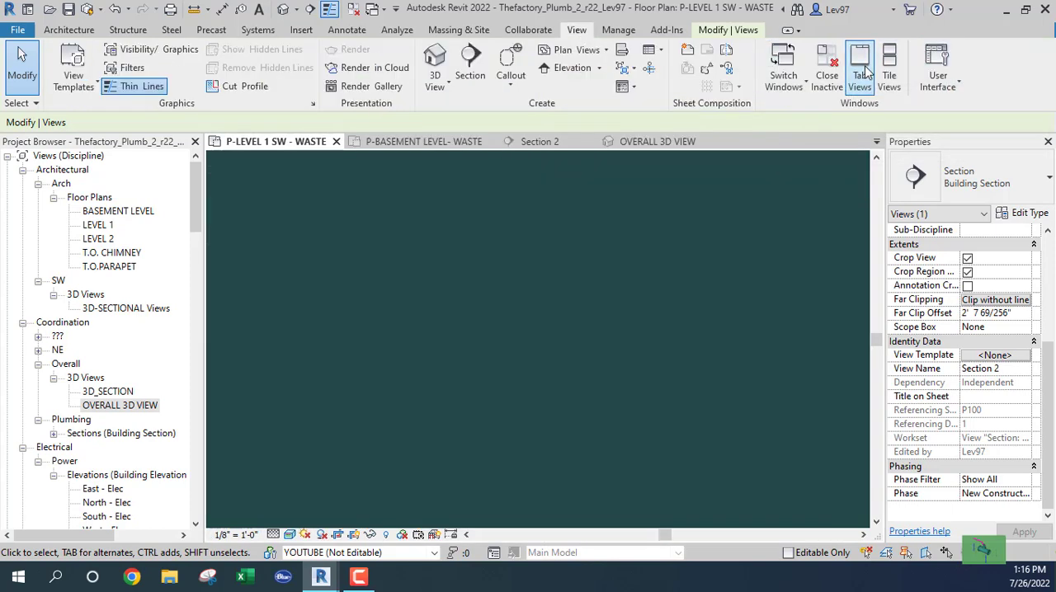
scroll(466, 295, "up", 5)
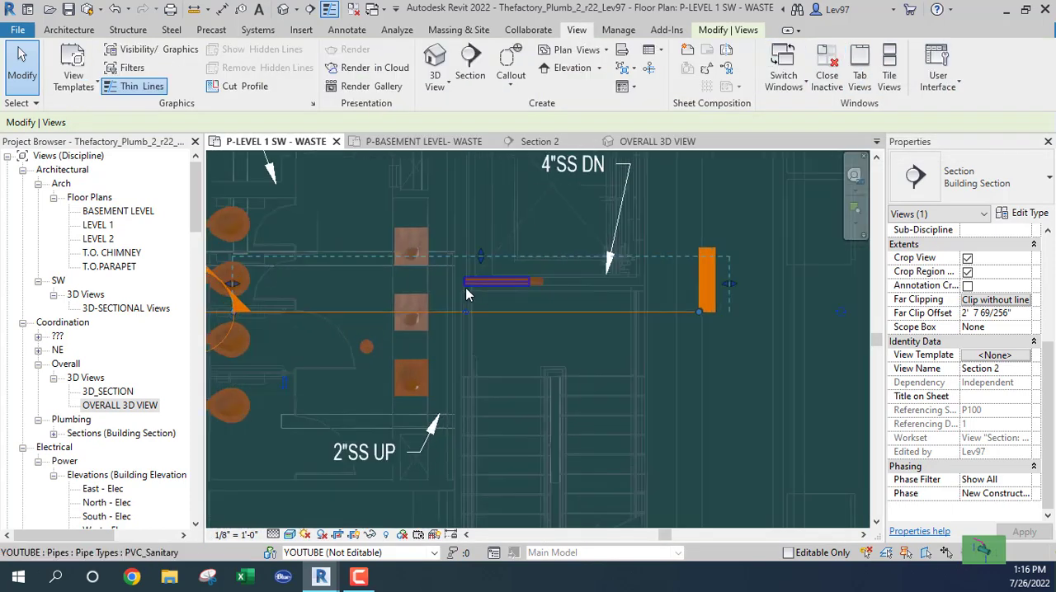
scroll(466, 290, "up", 1)
left_click(526, 141)
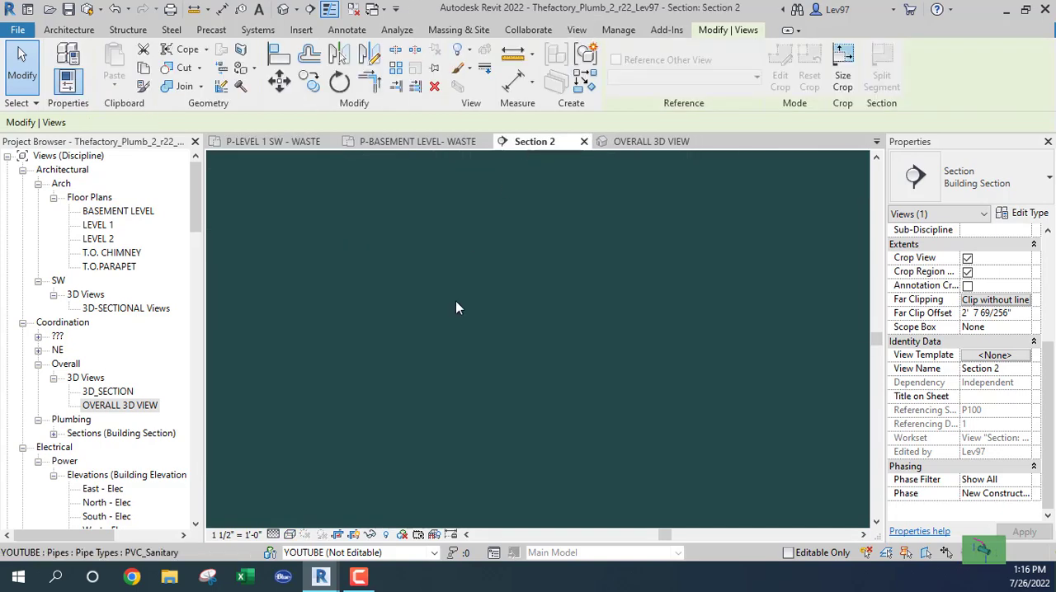
scroll(460, 252, "up", 4)
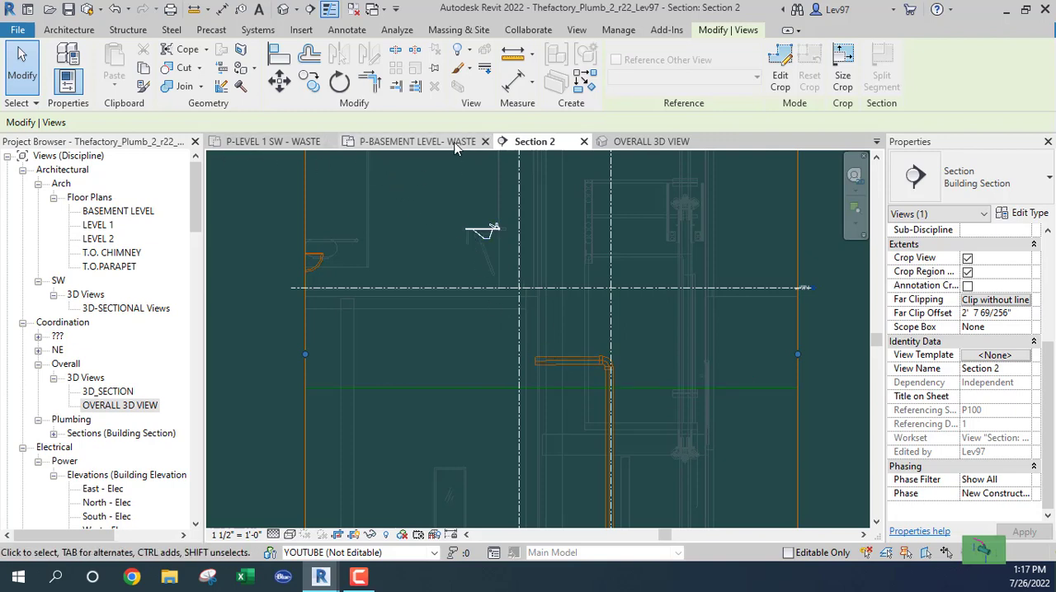
- Move the Section 2 line to the south edge of the southernmost east lavatory on Level 1 and shorten its depth to about 1' 5"
left_click(258, 142)
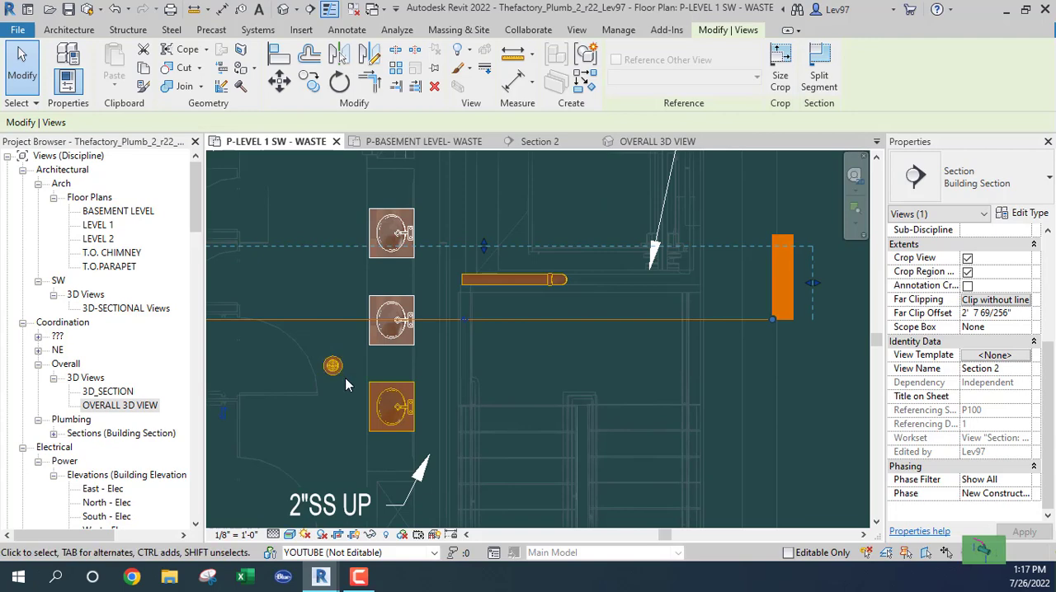
left_click(355, 378)
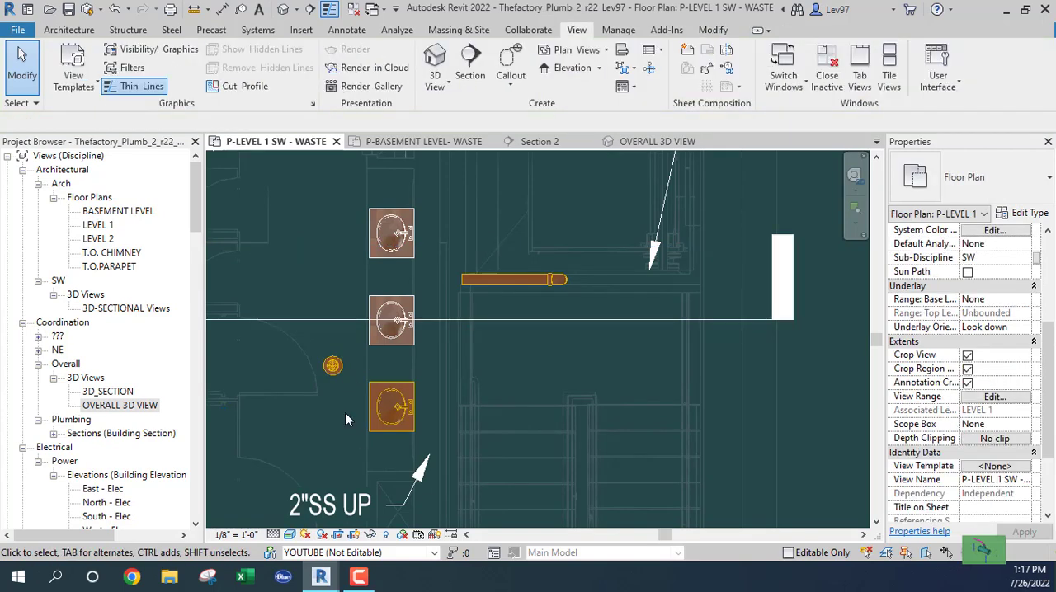
middle_click_drag(337, 387, 350, 384)
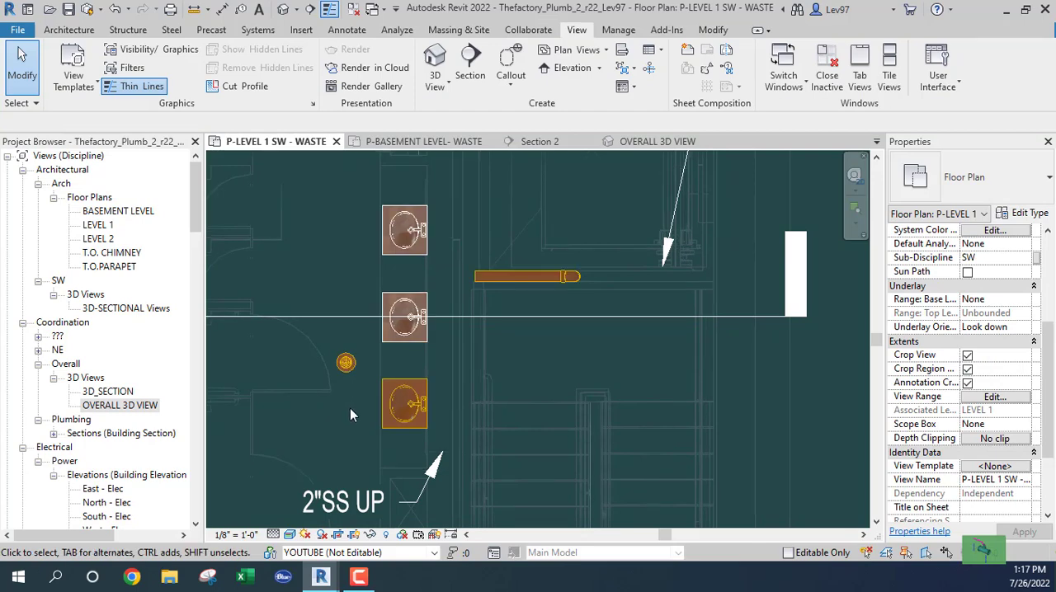
left_click(391, 387)
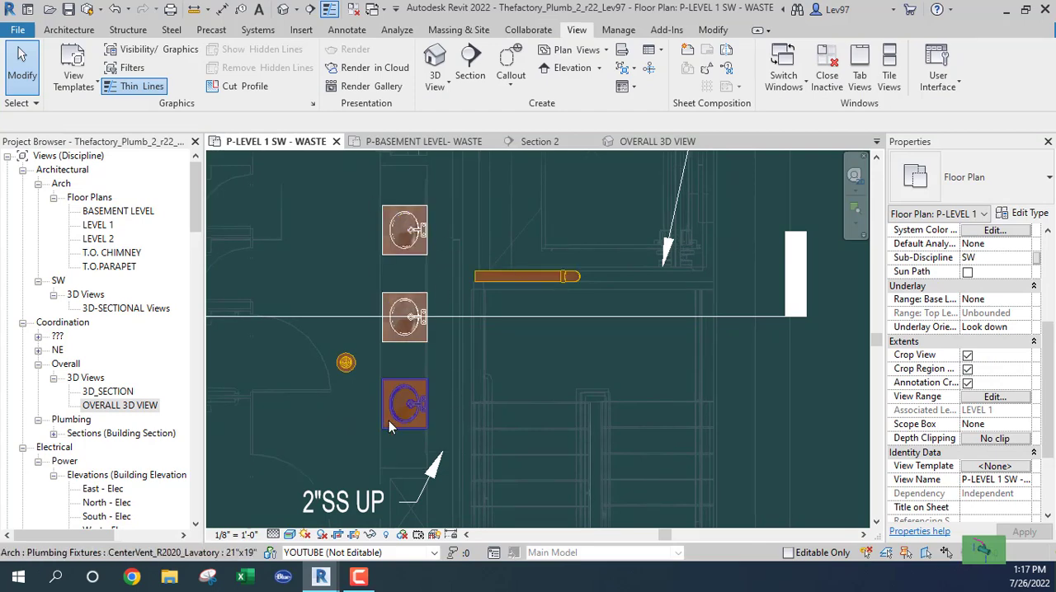
left_click(574, 318)
left_click_drag(556, 314, 503, 428)
left_click_drag(475, 363, 475, 396)
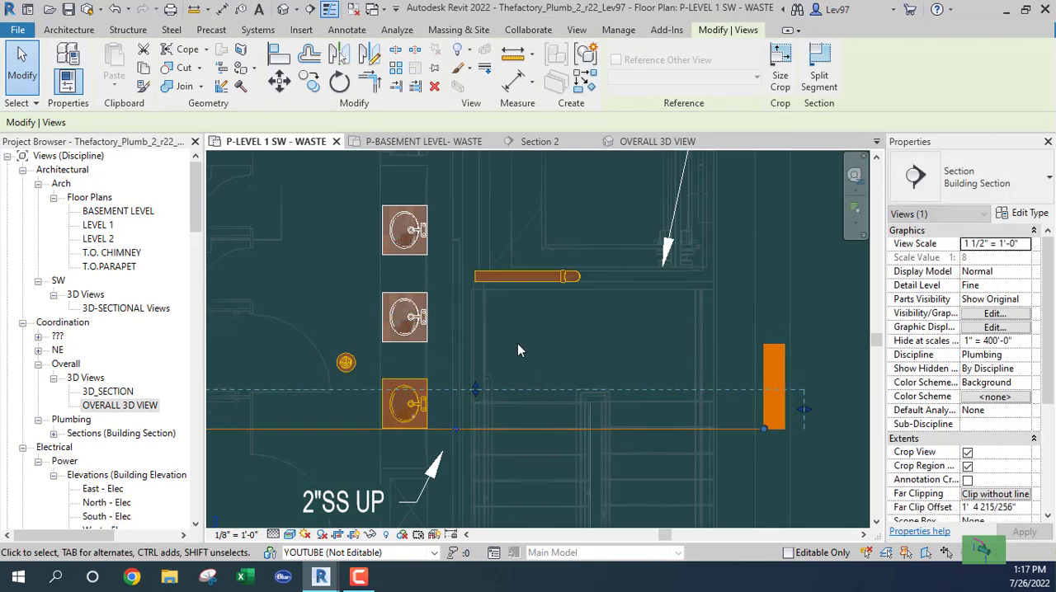
- Draw an unsloped 1 1/2" pipe in Section 2, dropping from the lavatory drain to 1' 8" and running about 9 1/2" toward the wall
left_click(569, 144)
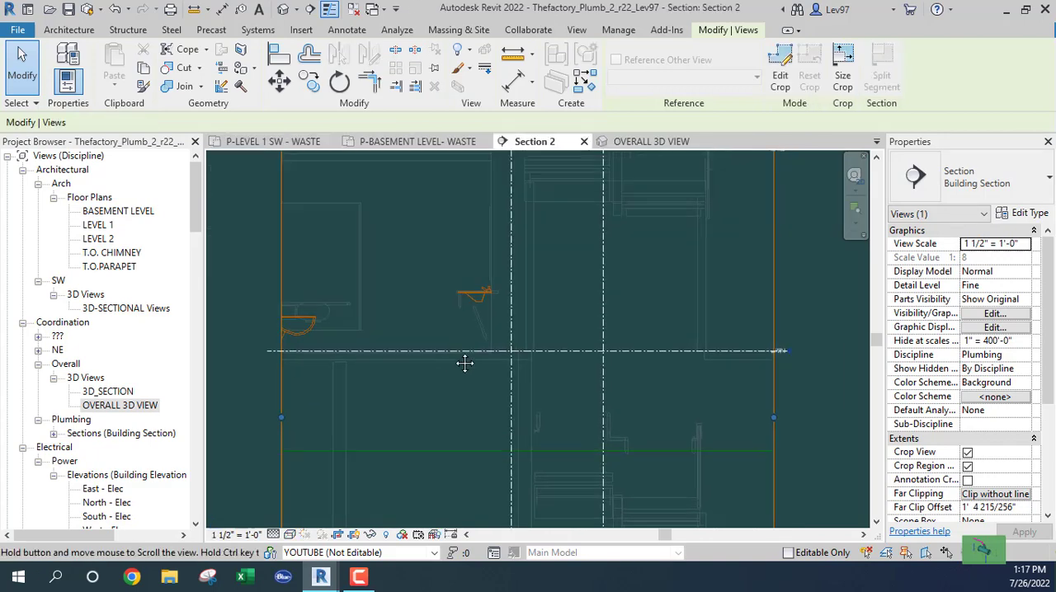
scroll(452, 278, "up", 5)
left_click(479, 355)
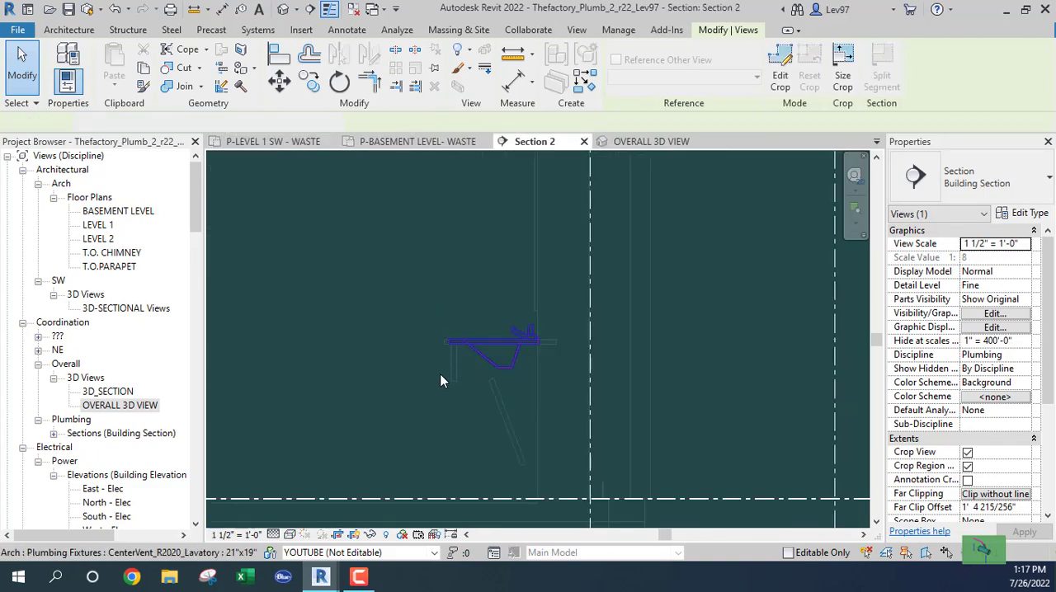
left_click(441, 381)
left_click(506, 392)
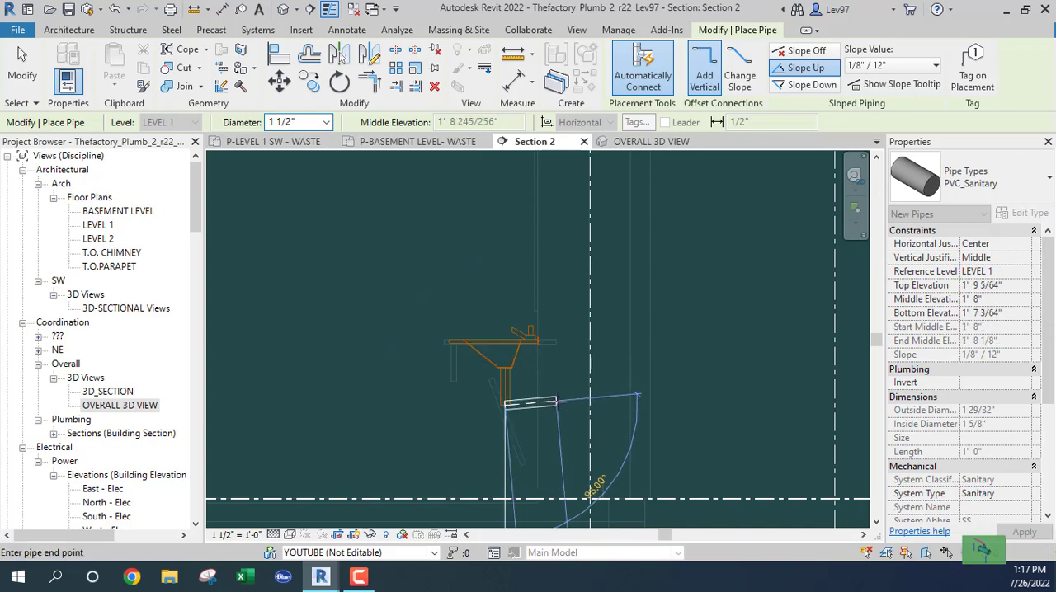
left_click(798, 52)
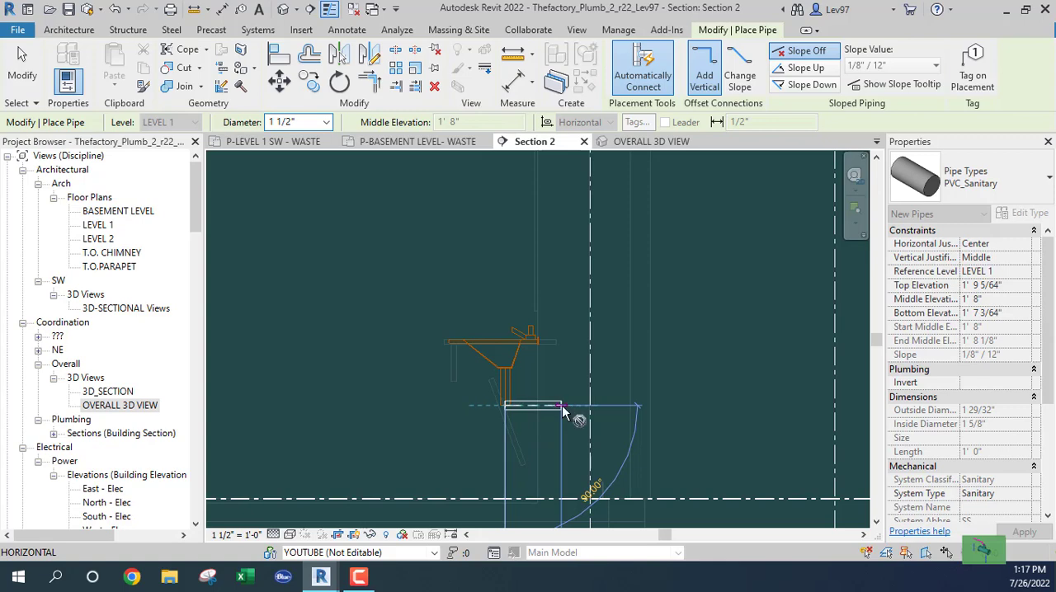
left_click(562, 405)
key("Escape")
key("Escape")
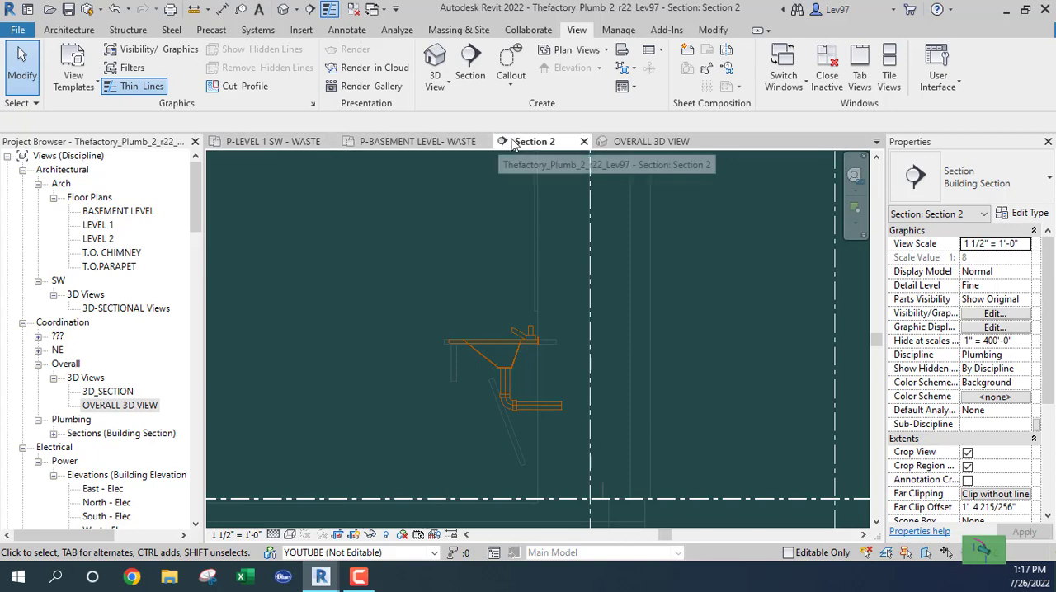
- Close the basement waste plan and run 1 1/2" pipe on Level 1 north from the lavatory stub to just past the middle lavatory
left_click(484, 142)
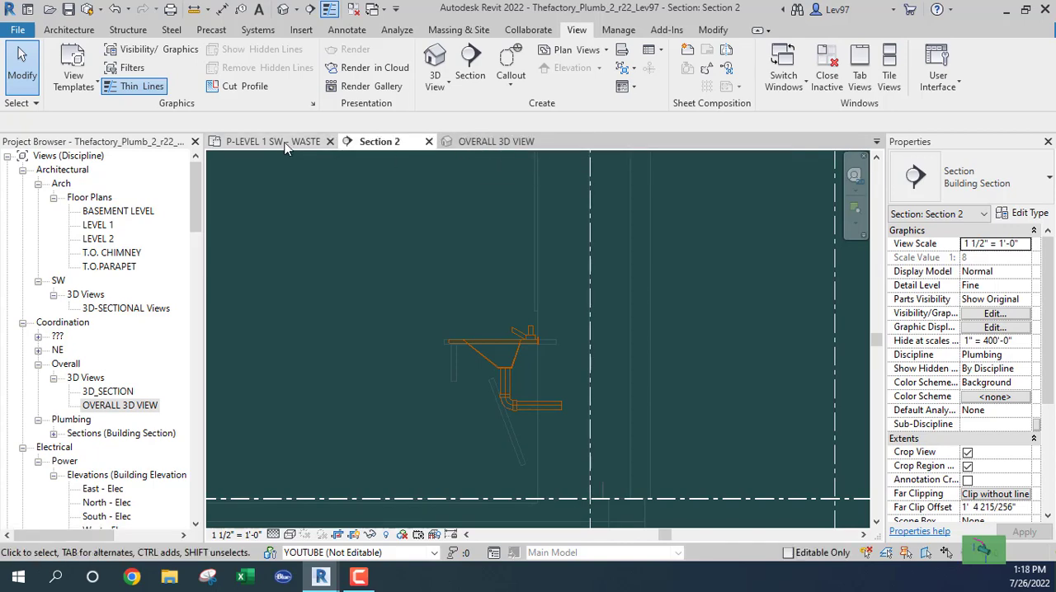
left_click(285, 145)
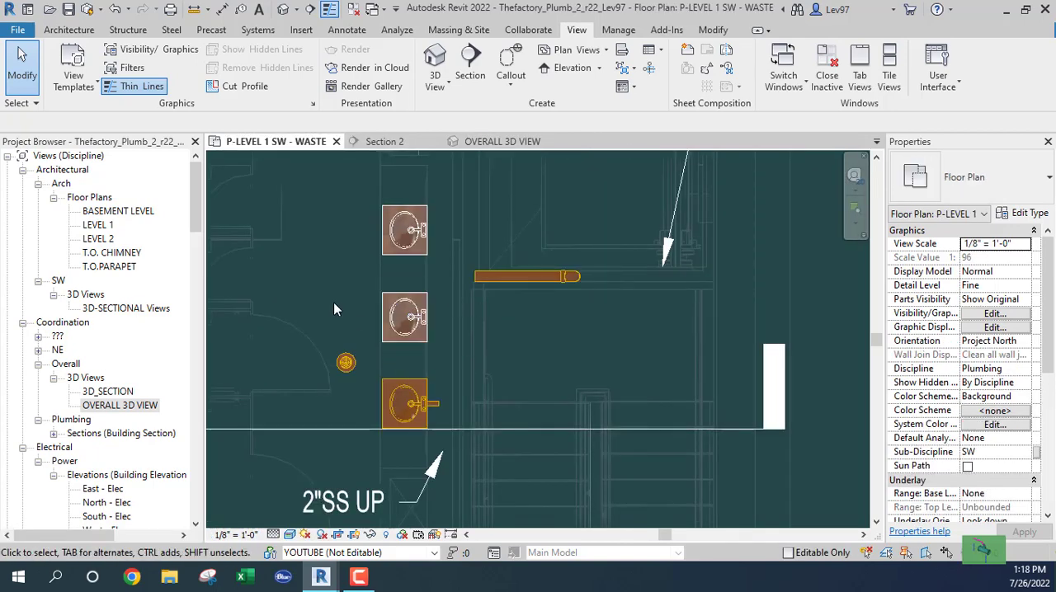
left_click(438, 404)
scroll(447, 409, "up", 4)
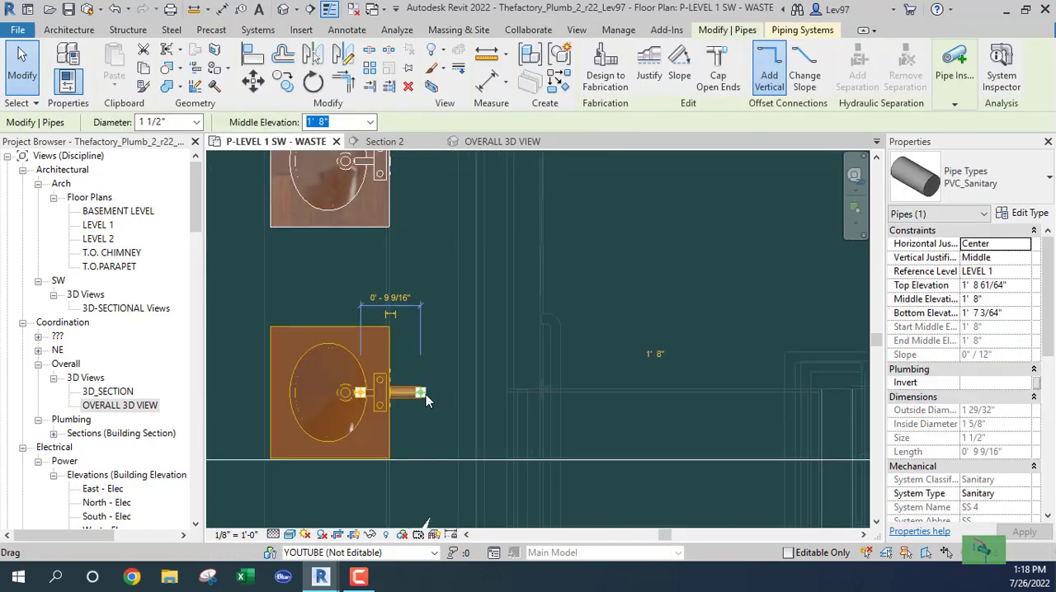
right_click(425, 394)
left_click(495, 180)
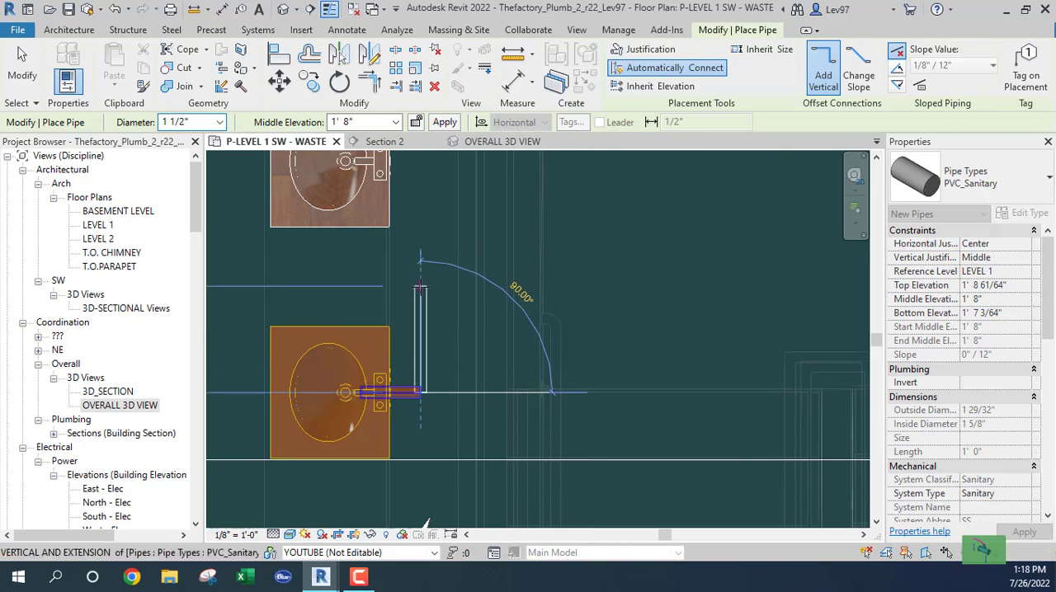
scroll(420, 284, "down", 1)
middle_click_drag(422, 267, 430, 438)
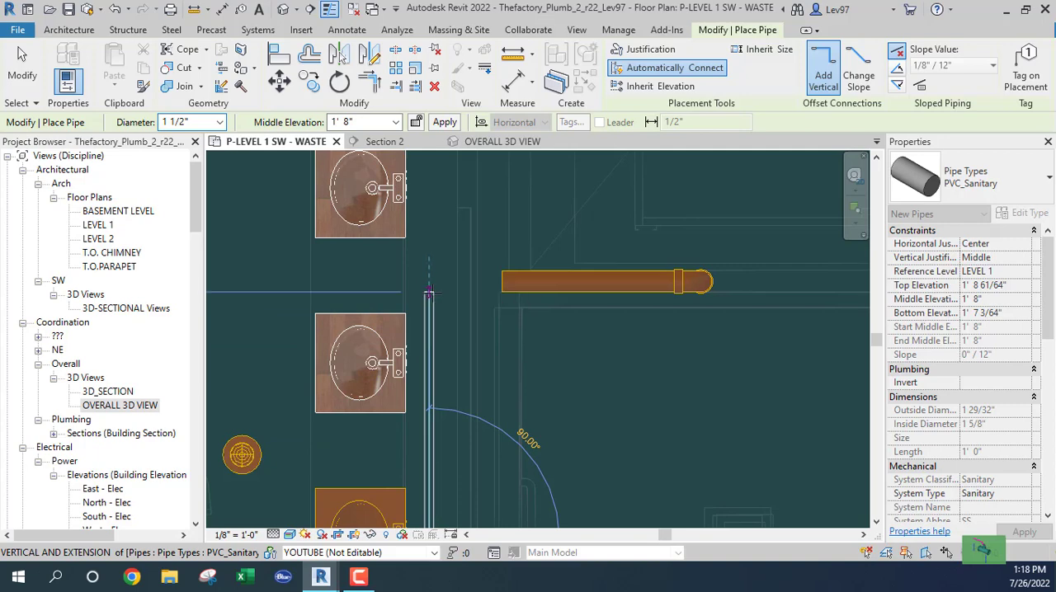
left_click(428, 294)
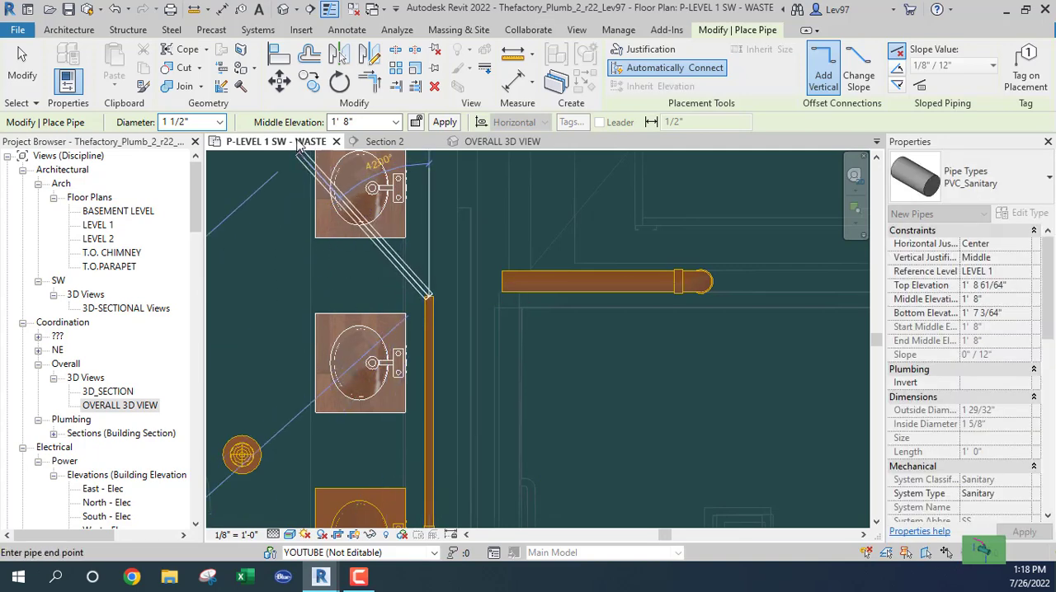
- Increase the pipe diameter to 2" and continue the run straight north to just past the northernmost lavatory
left_click(220, 124)
left_click(185, 202)
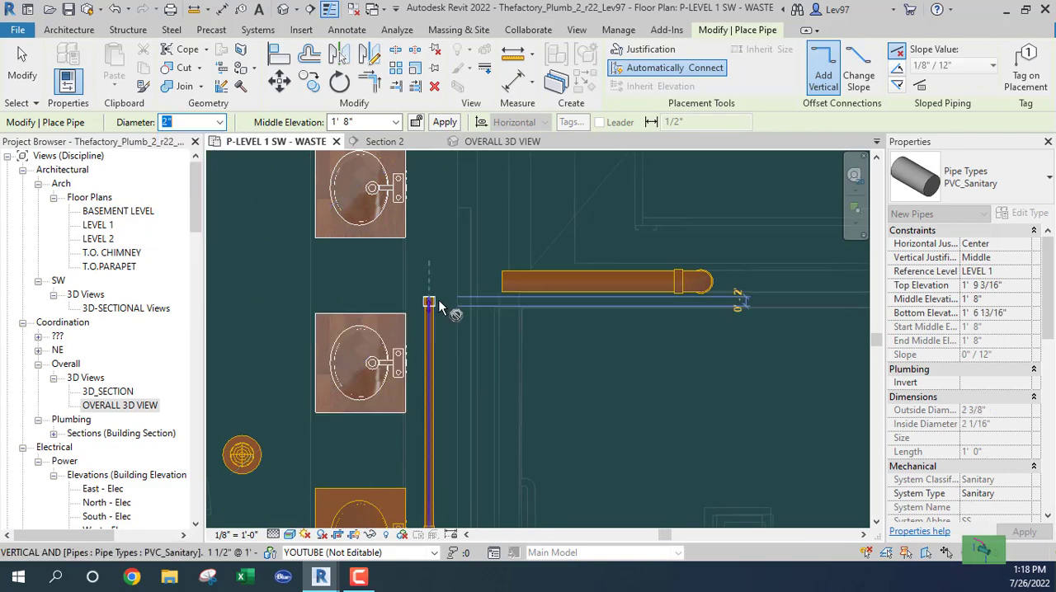
middle_click_drag(431, 218, 438, 365)
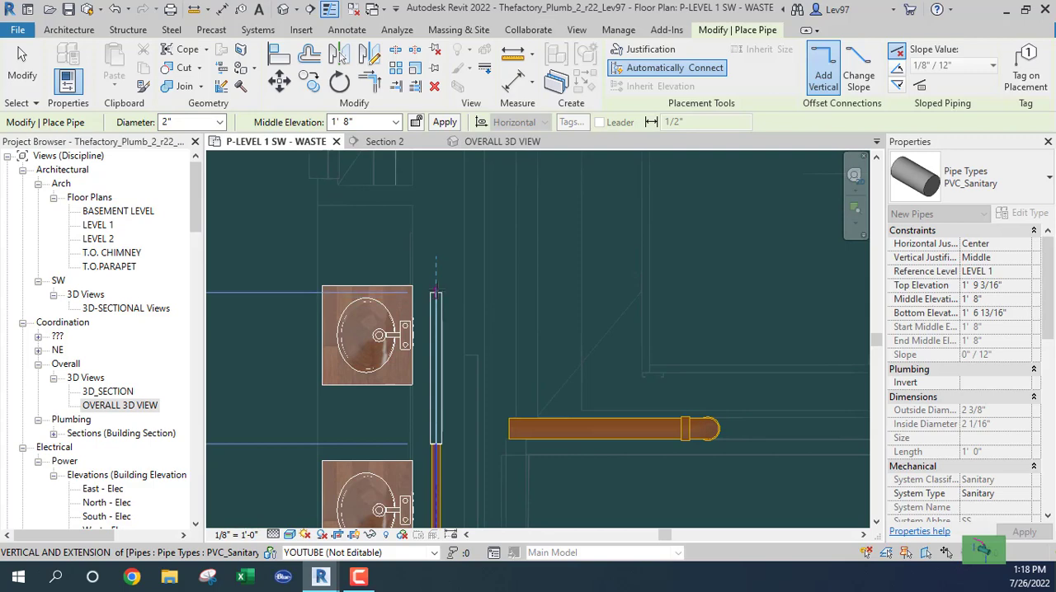
left_click(436, 268)
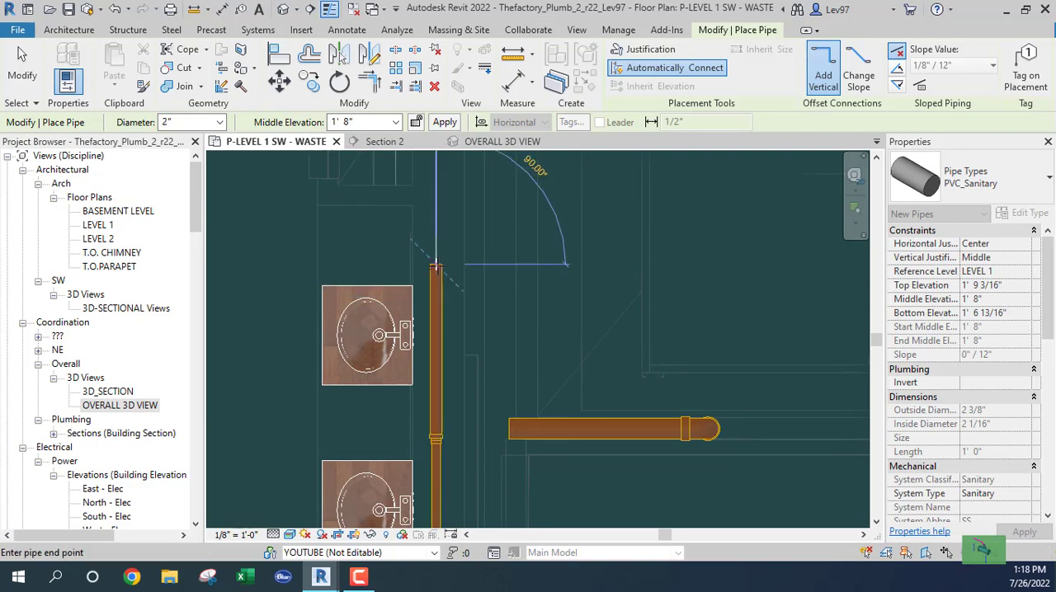
key("Escape")
key("Escape")
- Move the Section 2 line north to the south edge of the middle lavatory on Level 1
scroll(362, 381, "down", 3)
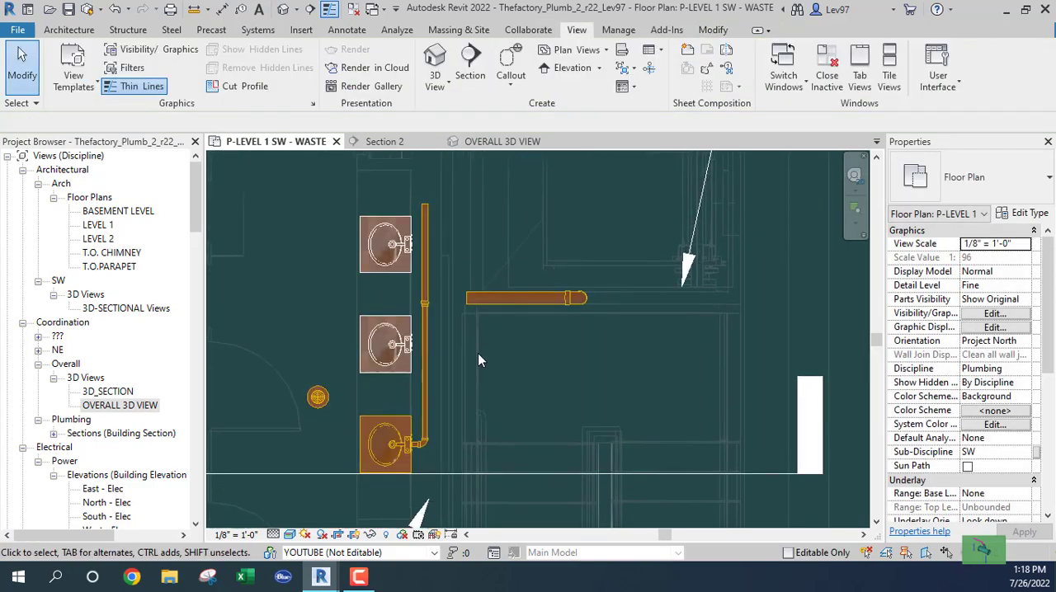
left_click(502, 473)
left_click_drag(517, 474, 465, 376)
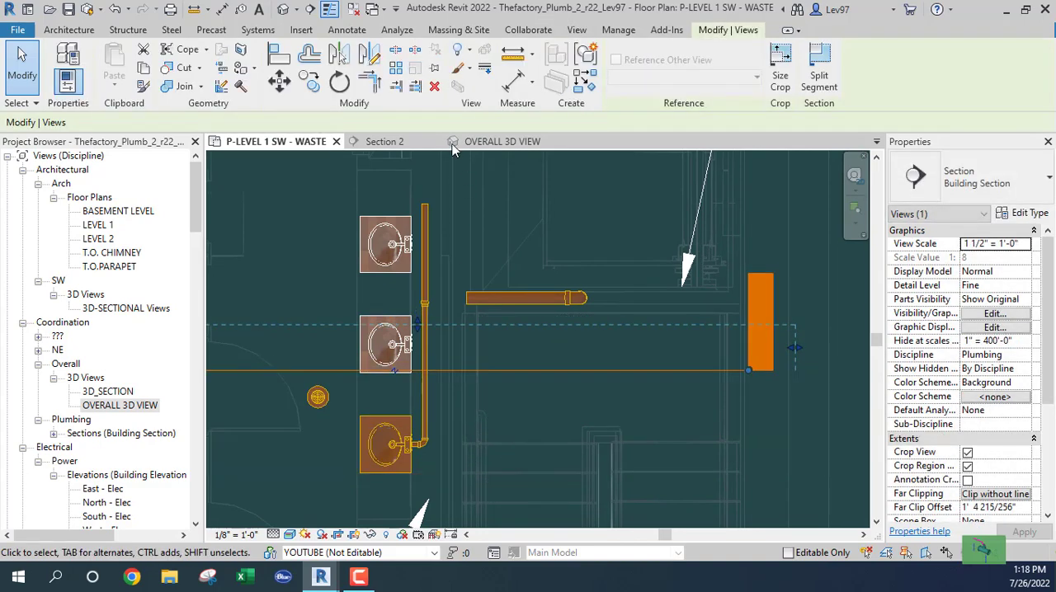
left_click(398, 144)
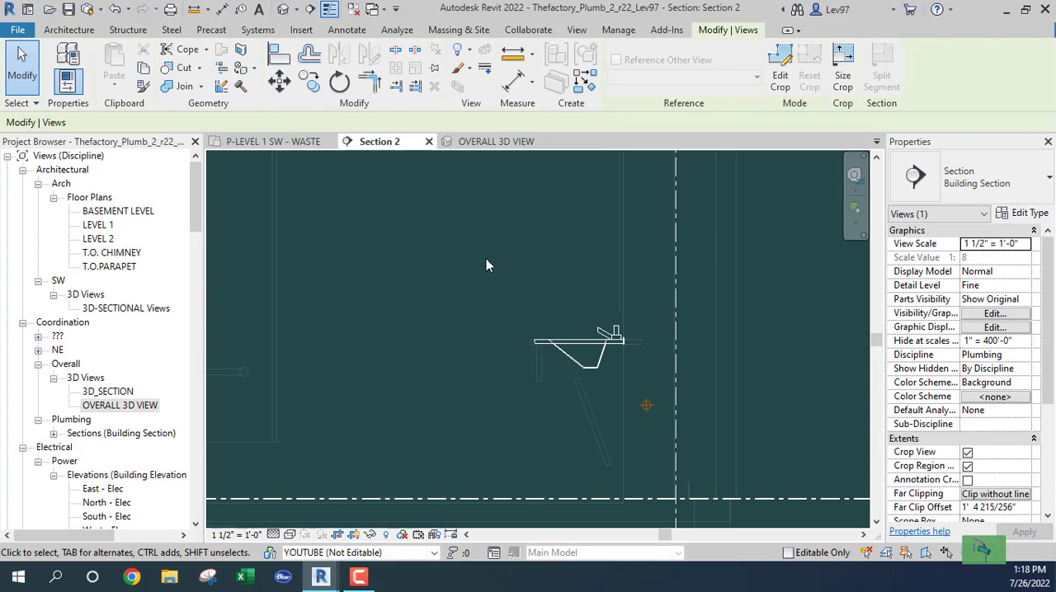
middle_click_drag(486, 264, 388, 216)
left_click(414, 339)
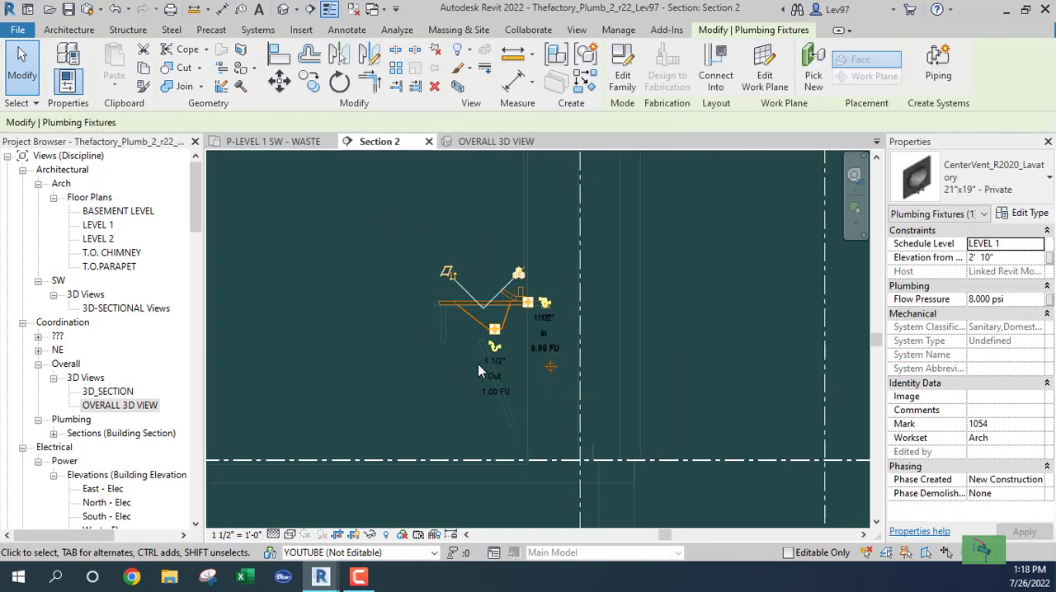
scroll(476, 360, "up", 2)
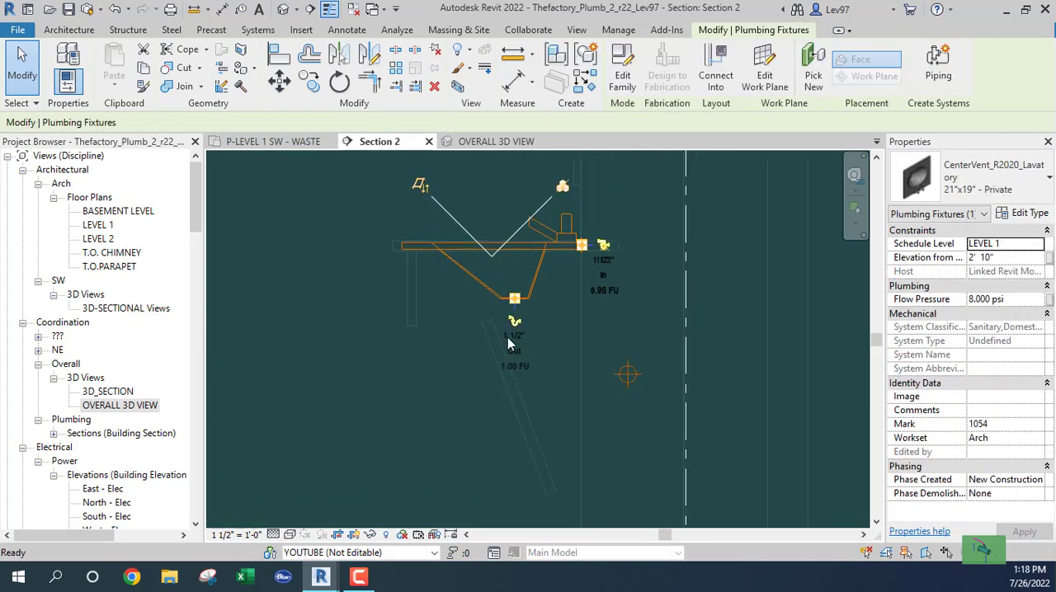
left_click(513, 321)
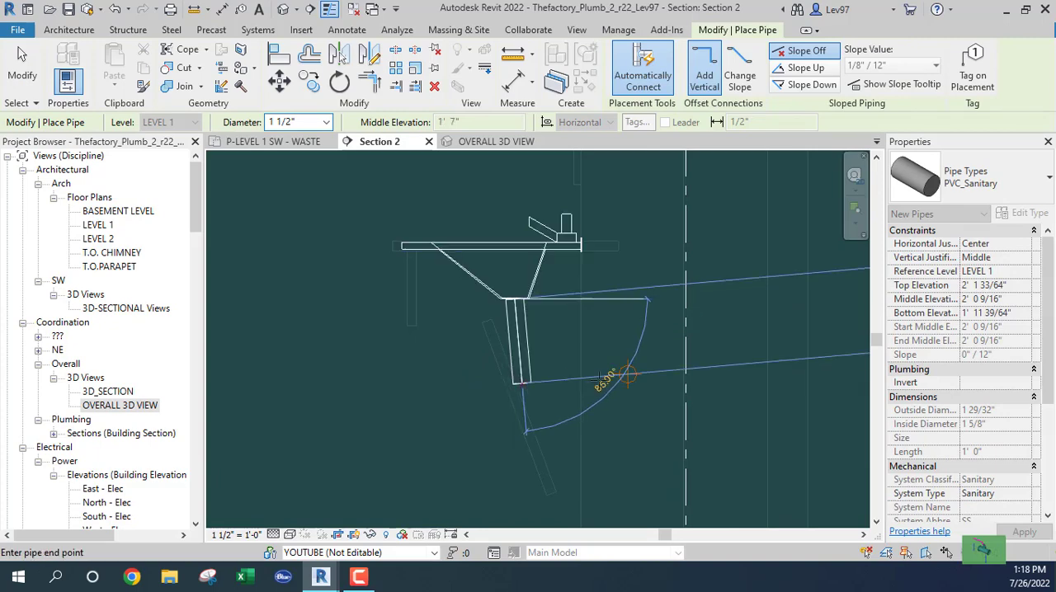
scroll(600, 377, "up", 3)
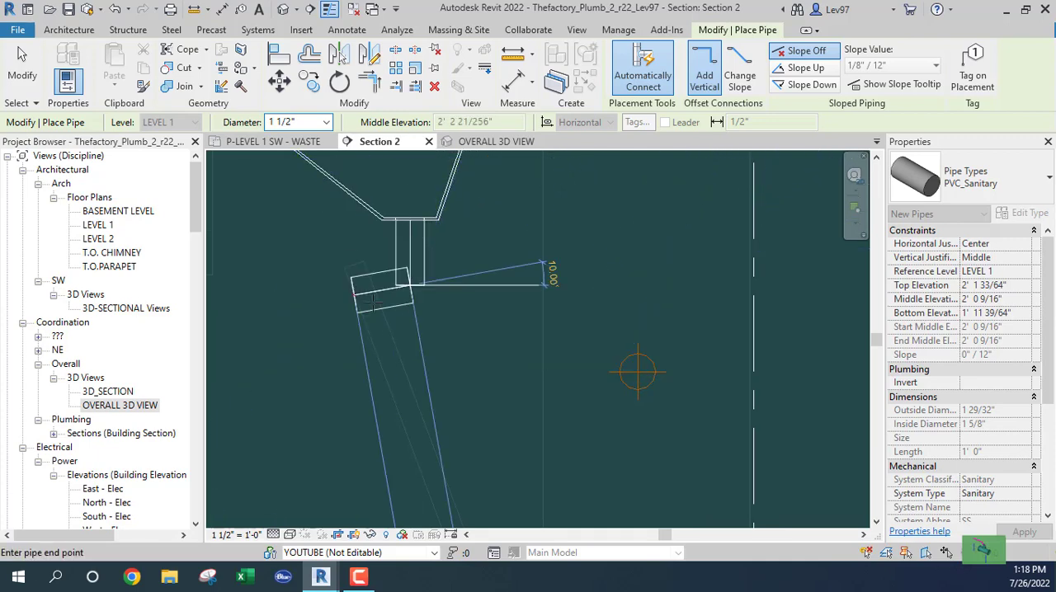
key("Escape")
key("Escape")
scroll(617, 376, "down", 2)
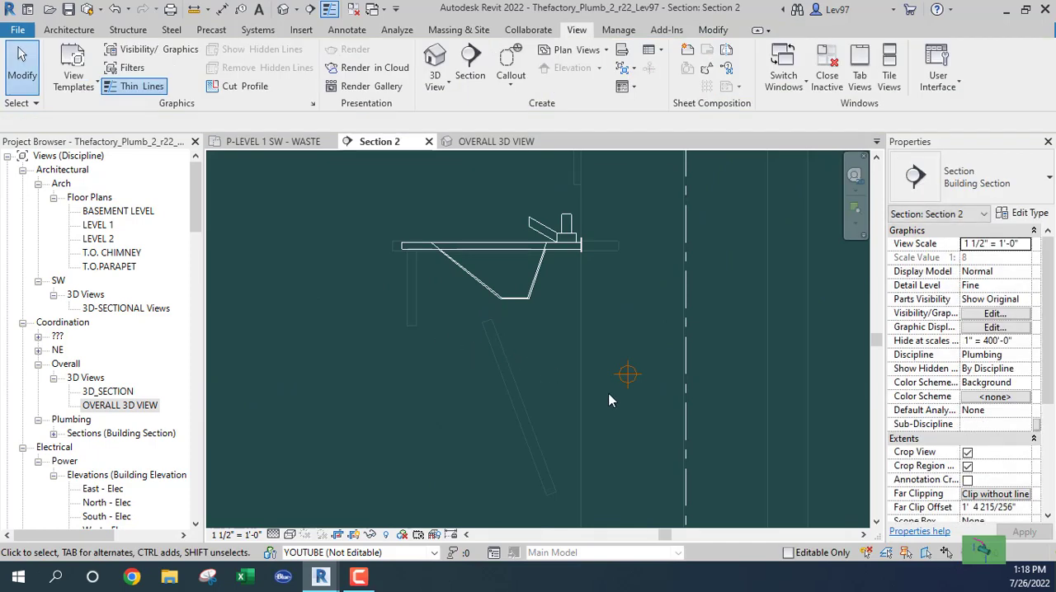
- On Level 1, split the 1 1/2" pipe behind the middle lavatory and delete the coupling at the split
left_click(285, 141)
middle_click_drag(628, 332, 753, 286)
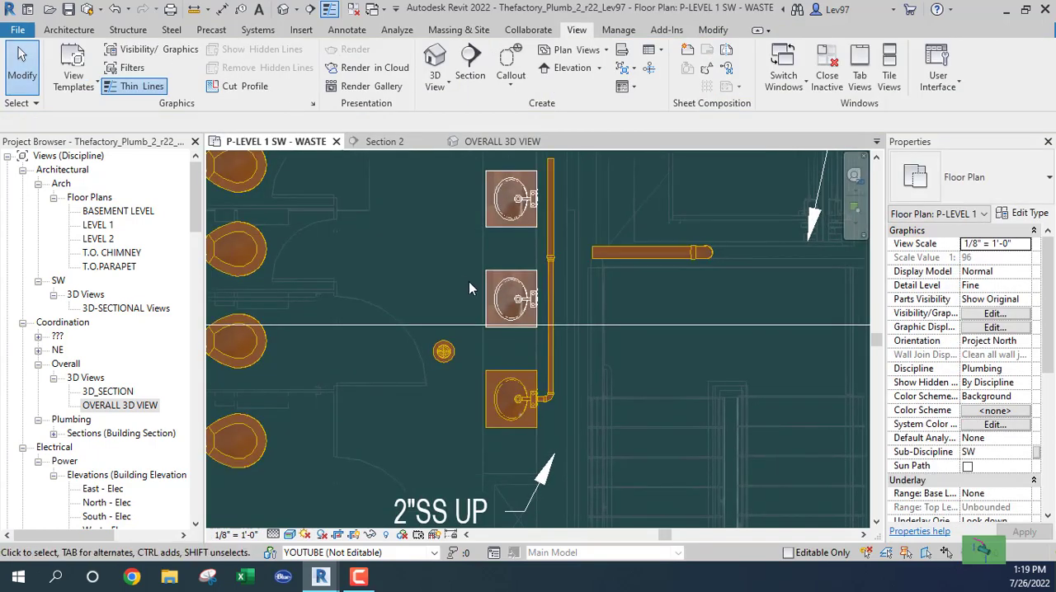
scroll(481, 282, "up", 2)
middle_click_drag(439, 245, 367, 259)
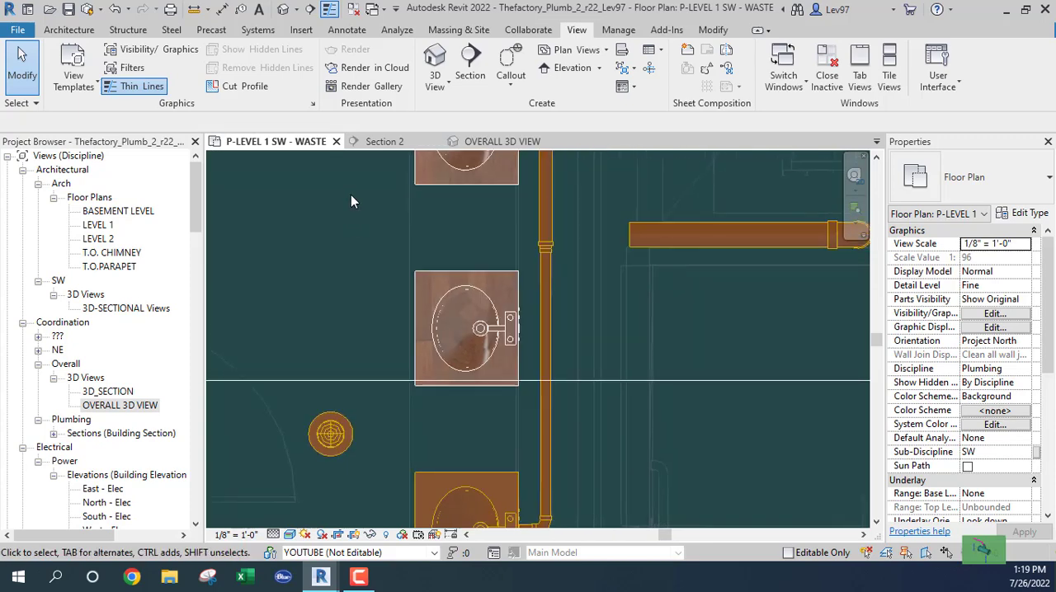
left_click(548, 330)
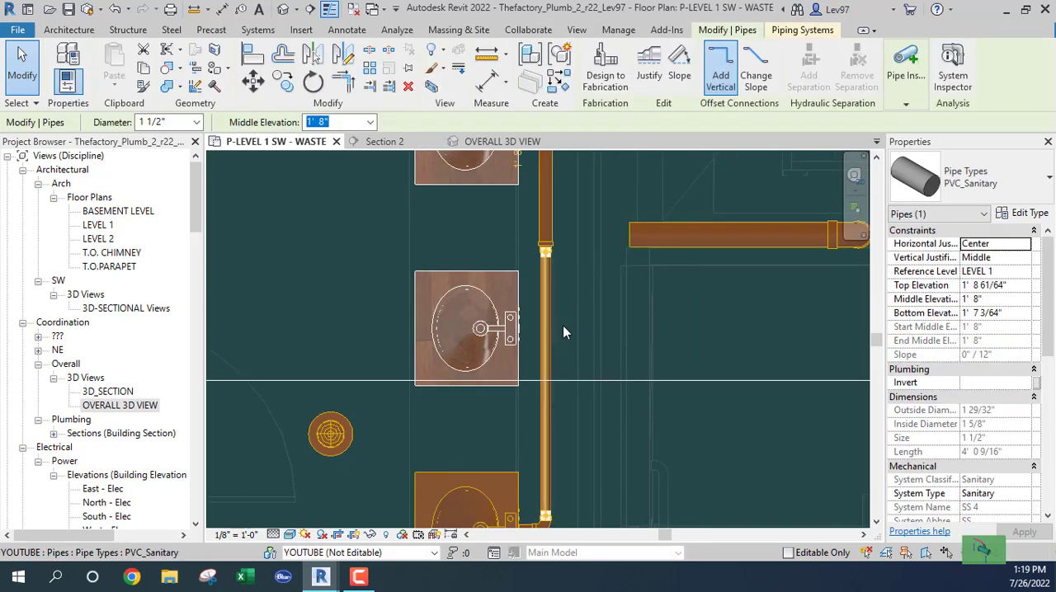
left_click(370, 53)
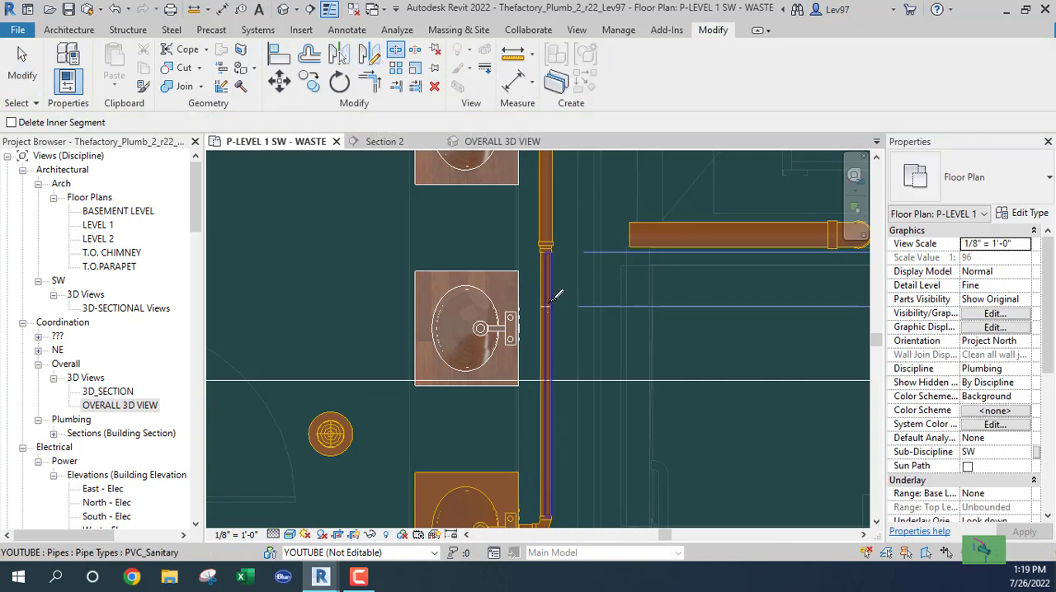
left_click(548, 293)
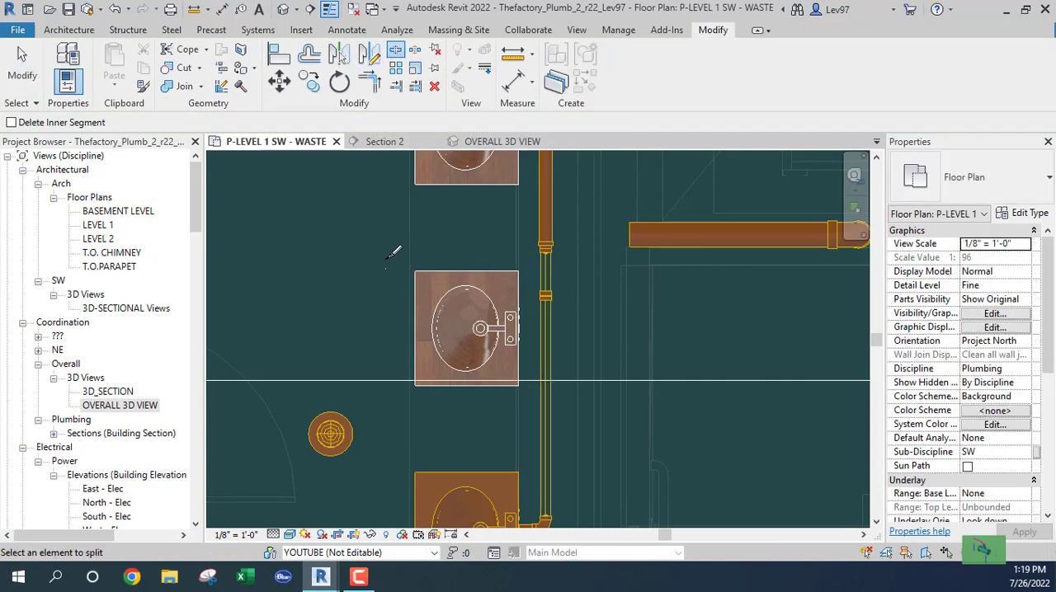
key("Escape")
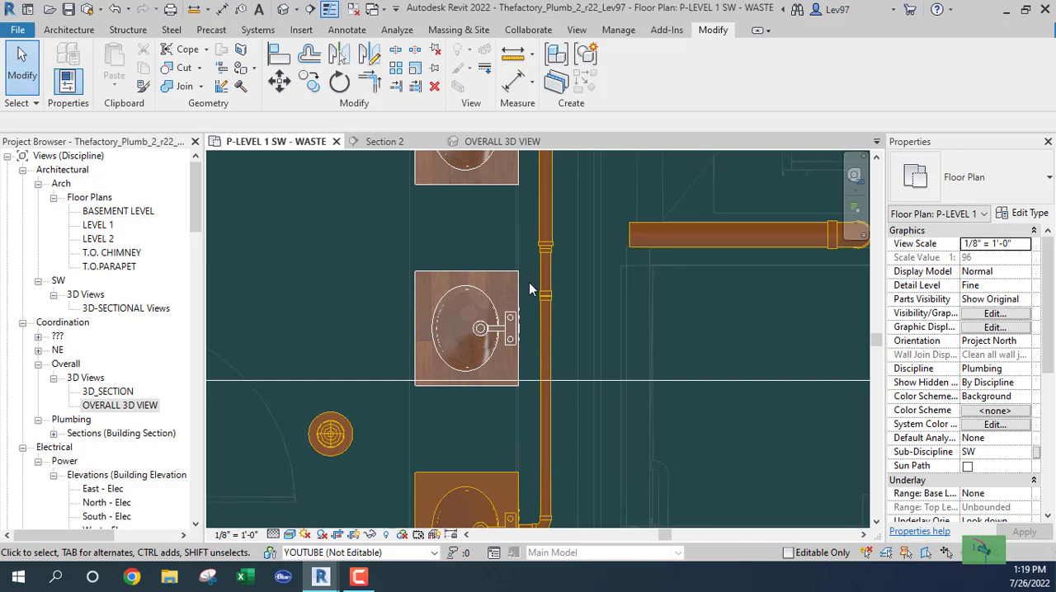
left_click(543, 294)
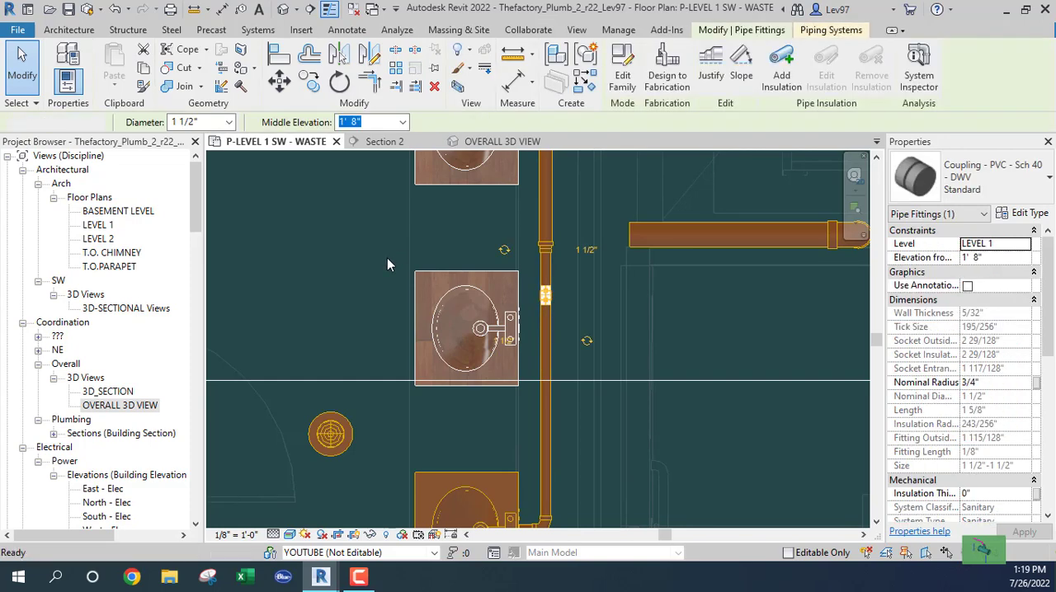
key("Delete")
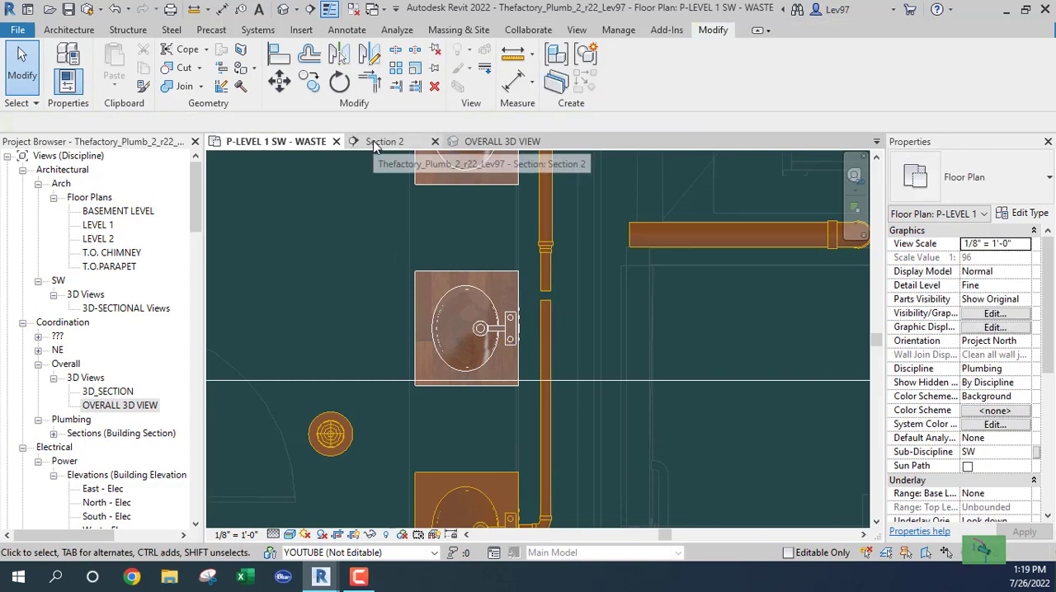
- In Section 2, draw an unsloped 1 1/2" pipe from the middle lavatory's drain straight down to 1' 8"
left_click(375, 144)
left_click(442, 250)
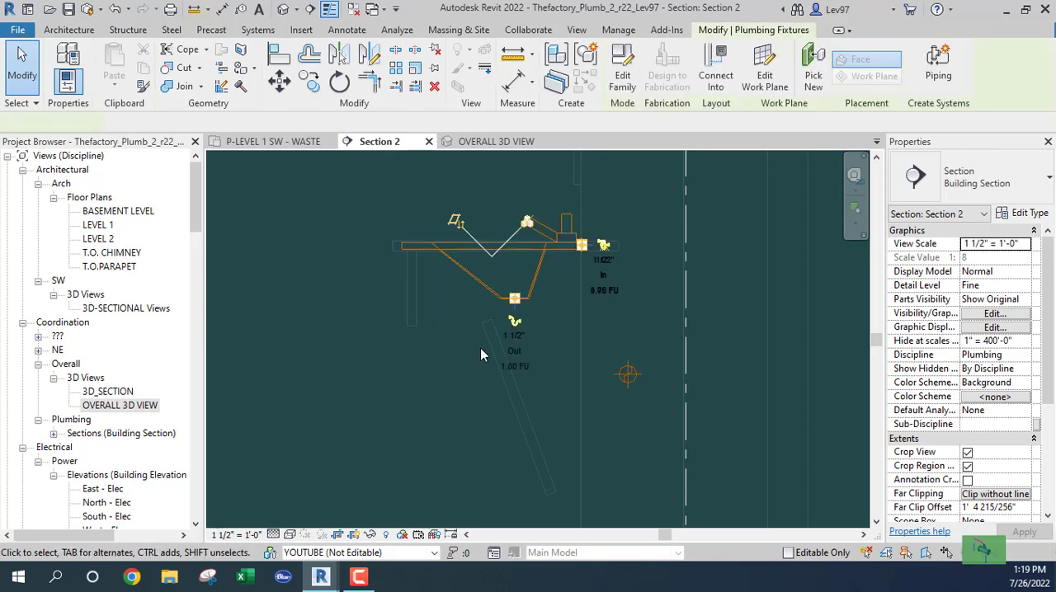
left_click(513, 327)
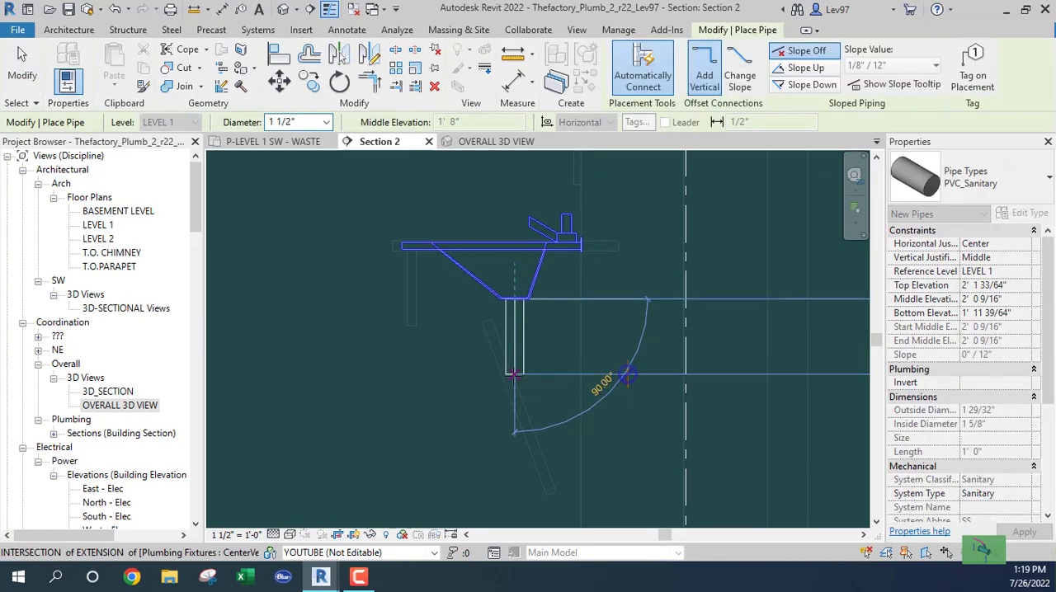
scroll(513, 366, "up", 4)
scroll(510, 329, "down", 2)
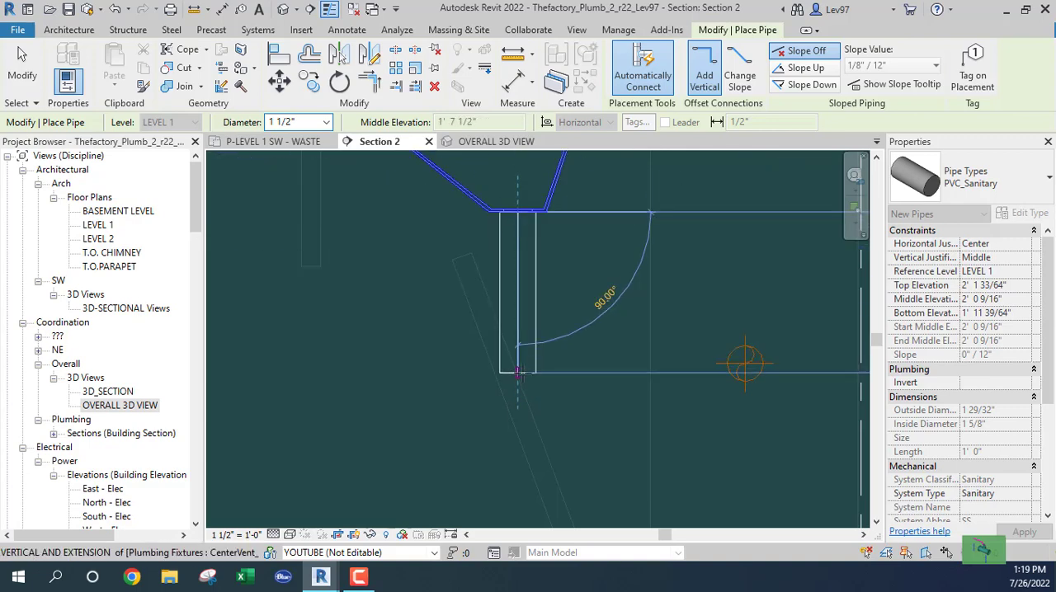
left_click(518, 363)
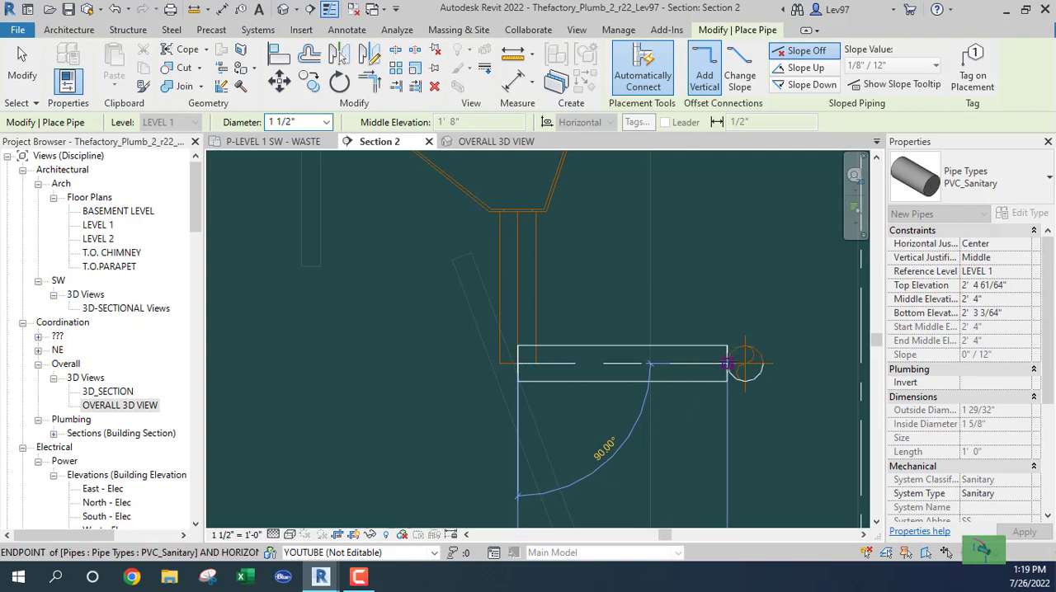
- Run the 1 1/2" pipe horizontally from the bottom of the drop to the open end of the waste pipe in the wall
left_click(726, 364)
key("Escape")
key("Escape")
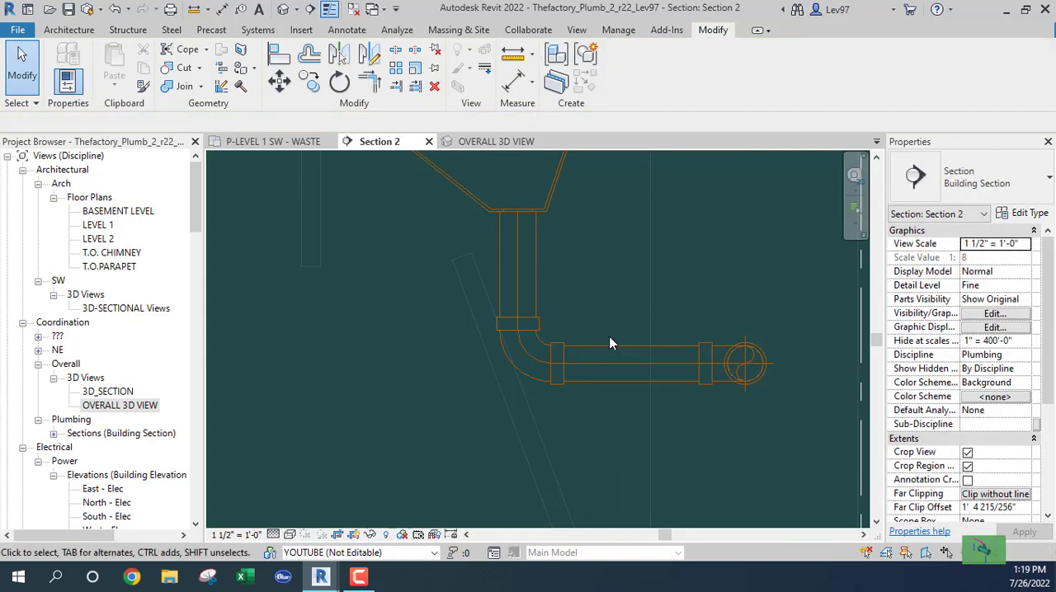
- On Level 1, shorten the 1 1/2" pipe below the reducer beside the middle lavatory to about 4"
left_click(273, 144)
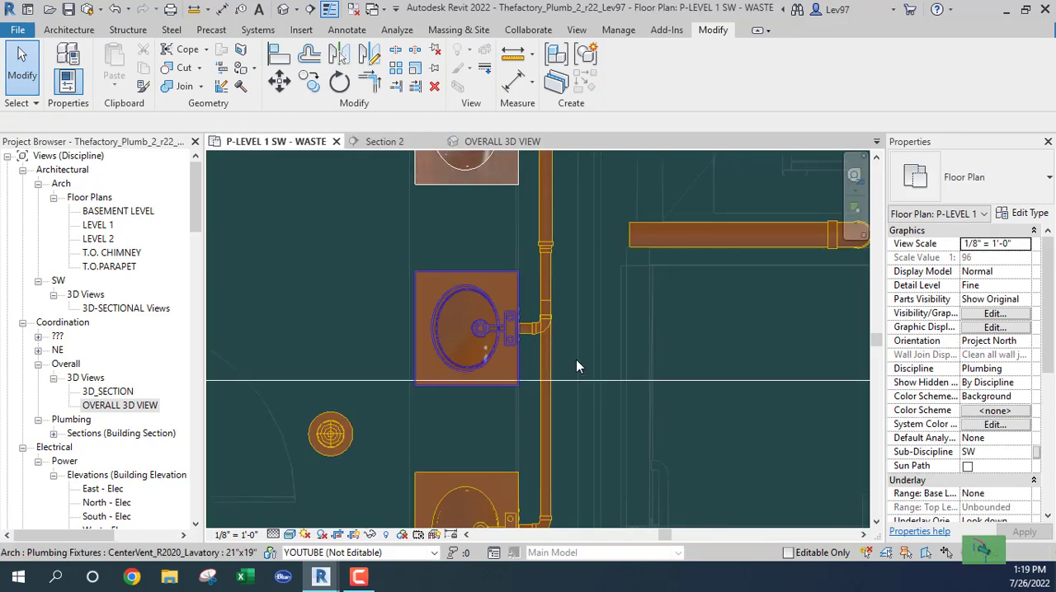
scroll(561, 328, "up", 3)
scroll(565, 322, "up", 2)
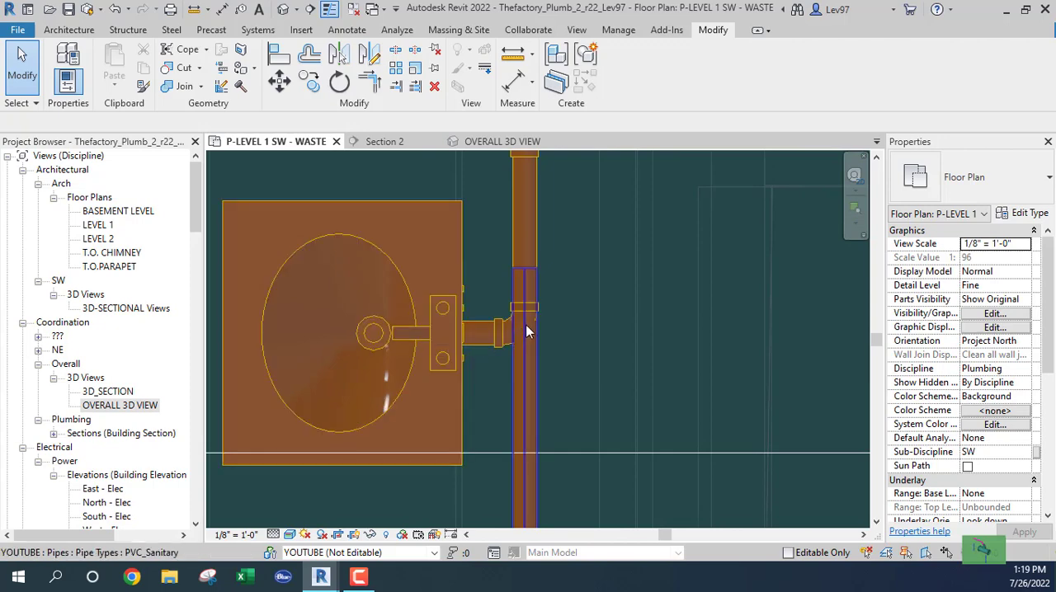
left_click(503, 340)
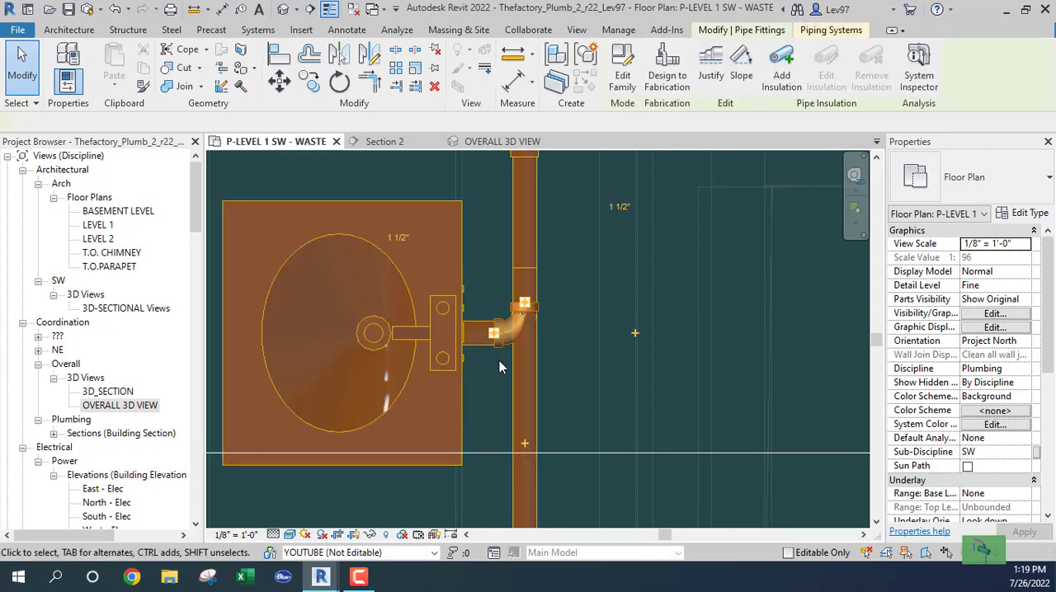
left_click(559, 322)
scroll(561, 326, "down", 4)
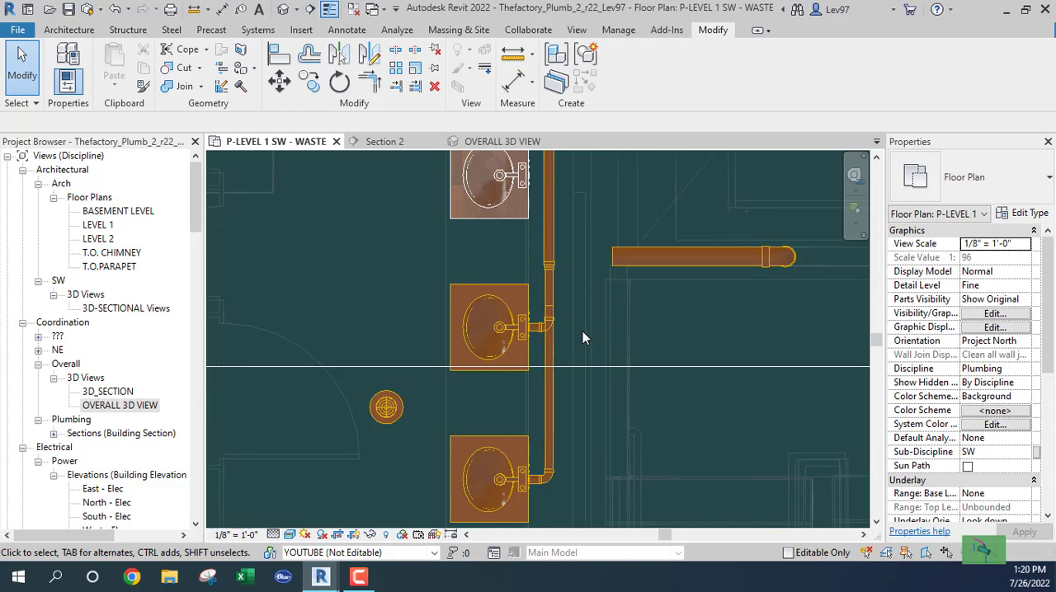
scroll(569, 334, "up", 3)
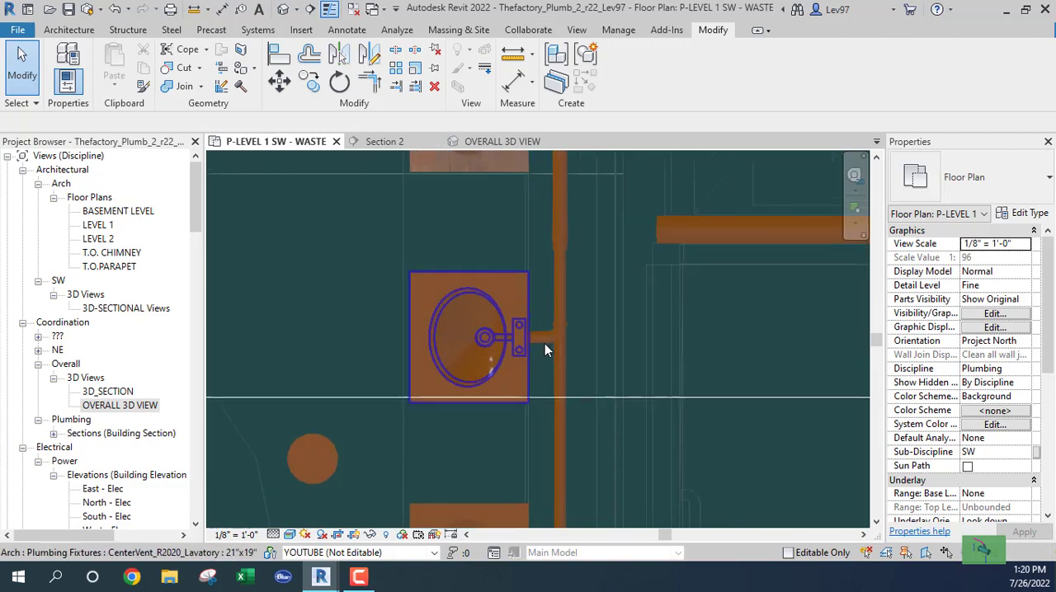
left_click(563, 277)
left_click_drag(559, 324, 559, 278)
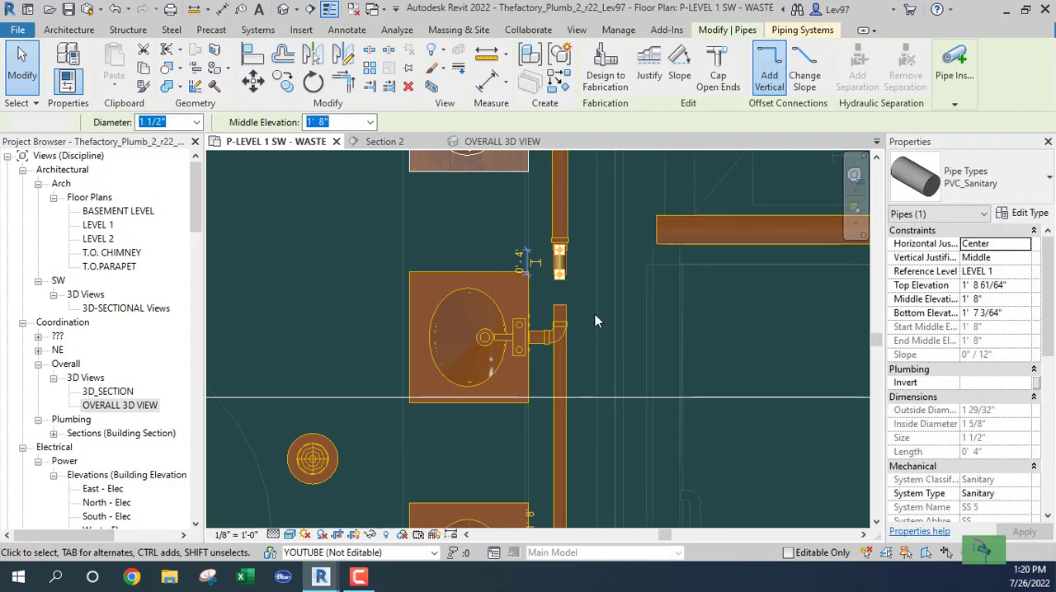
key("Escape")
- Extend the southern 1 1/2" pipe north past the lavatory elbow to join the shortened pipe's open end
left_click(575, 305)
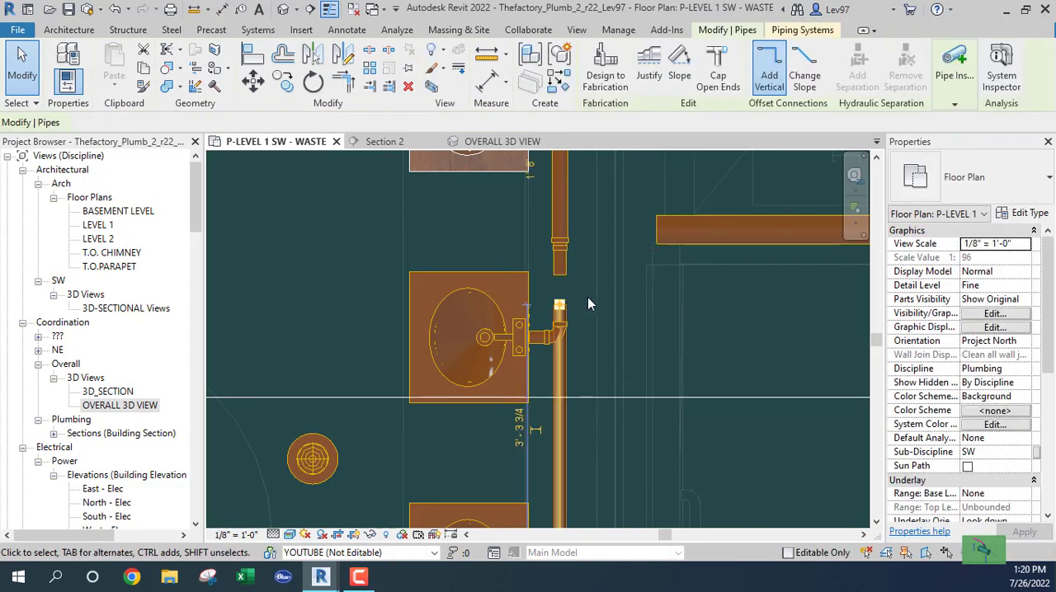
left_click_drag(560, 306, 559, 275)
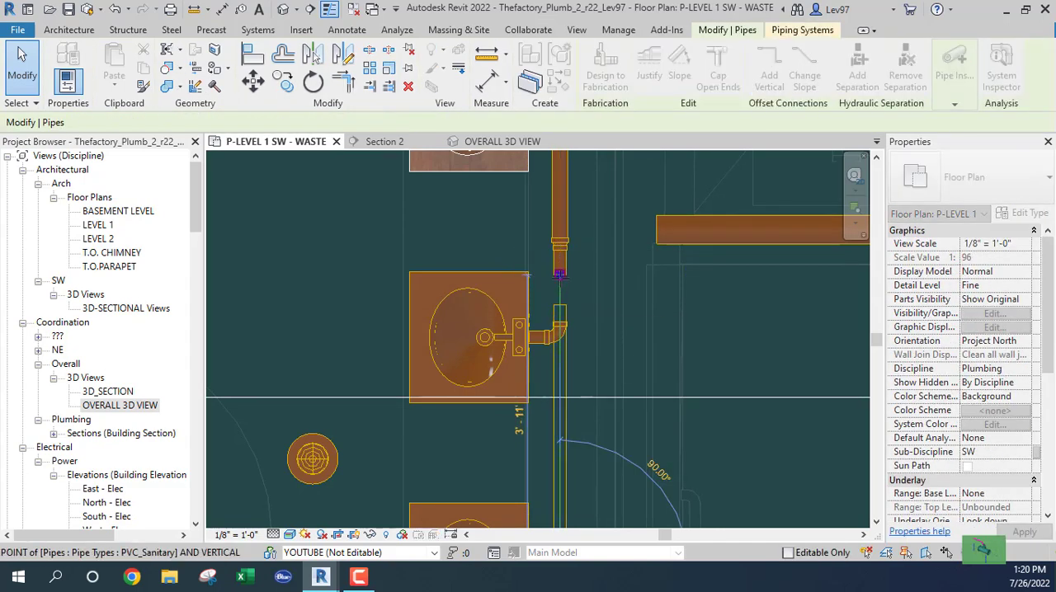
left_click_drag(624, 293, 625, 294)
key("Escape")
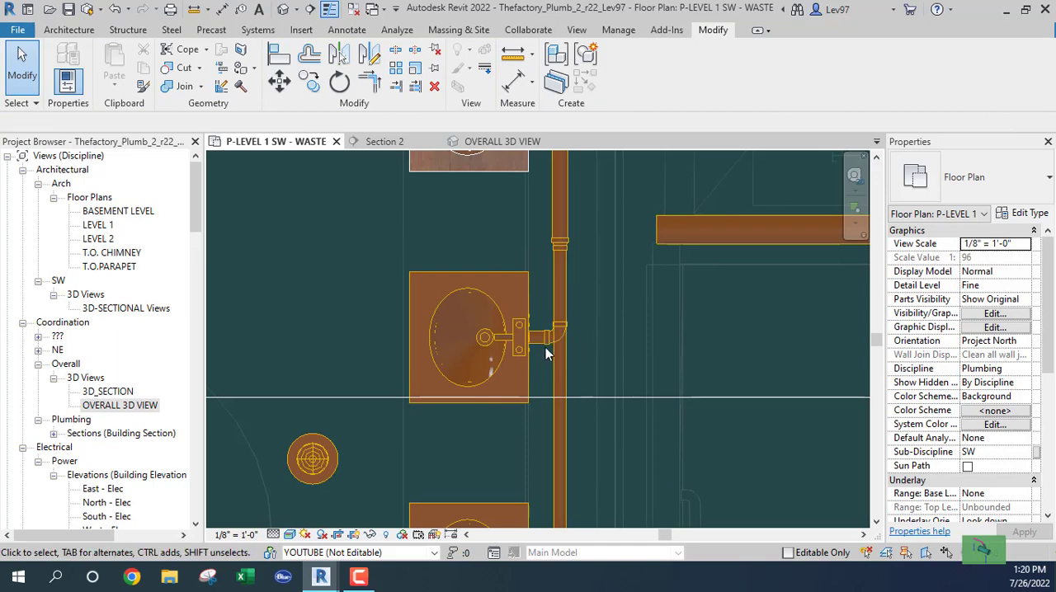
- In Section 2, undo the recent pipe edits back through the horizontal branch run, keeping the vertical drop from the lavatory
left_click(386, 143)
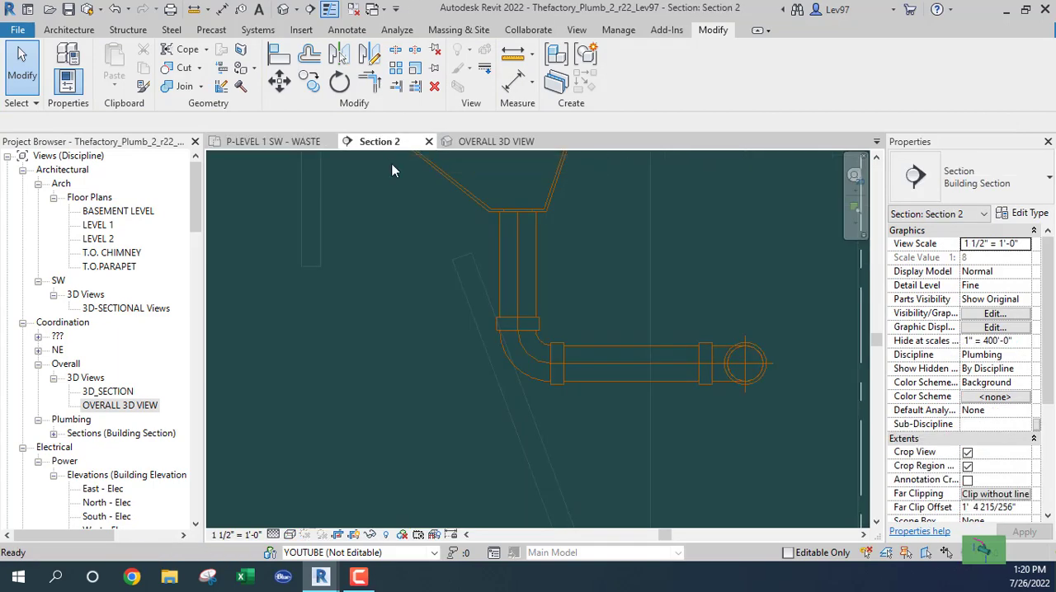
left_click(118, 11)
left_click(118, 11)
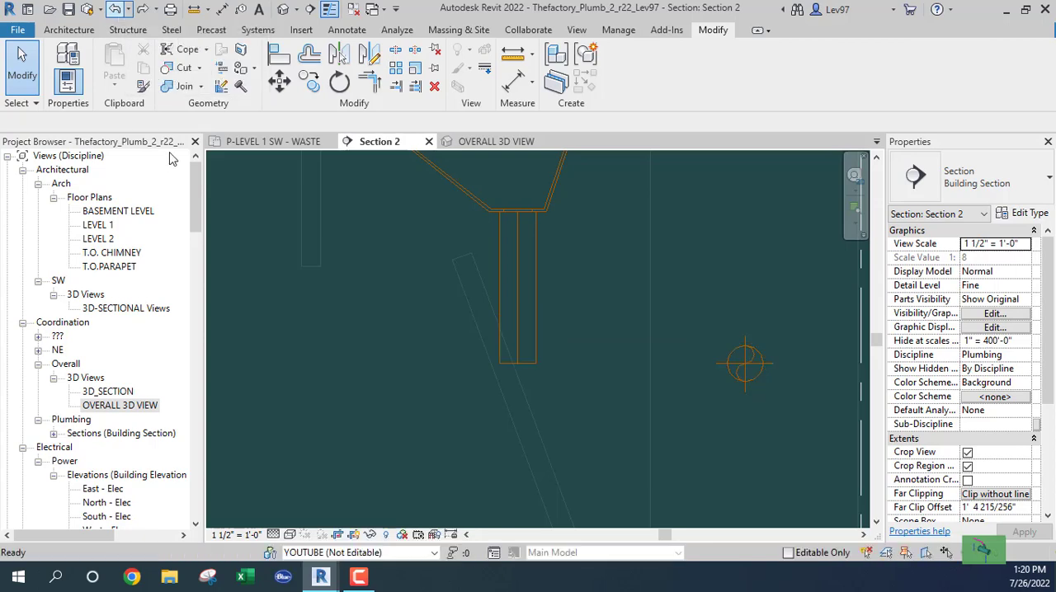
- On Level 1, shift the reducer and its short 1 1/2" pipe north, away from the middle lavatory
left_click(278, 144)
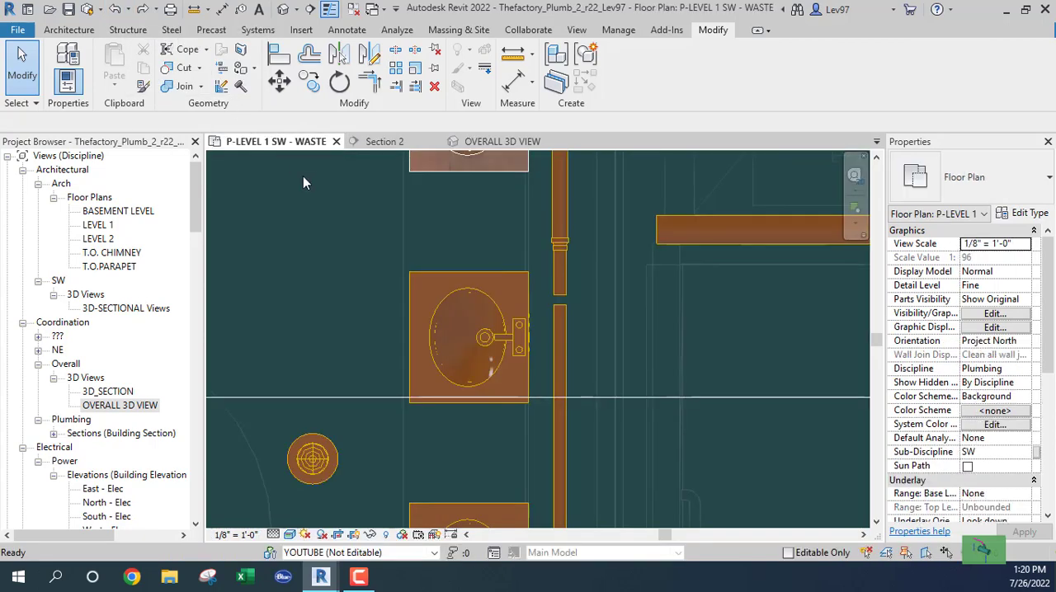
left_click(557, 279)
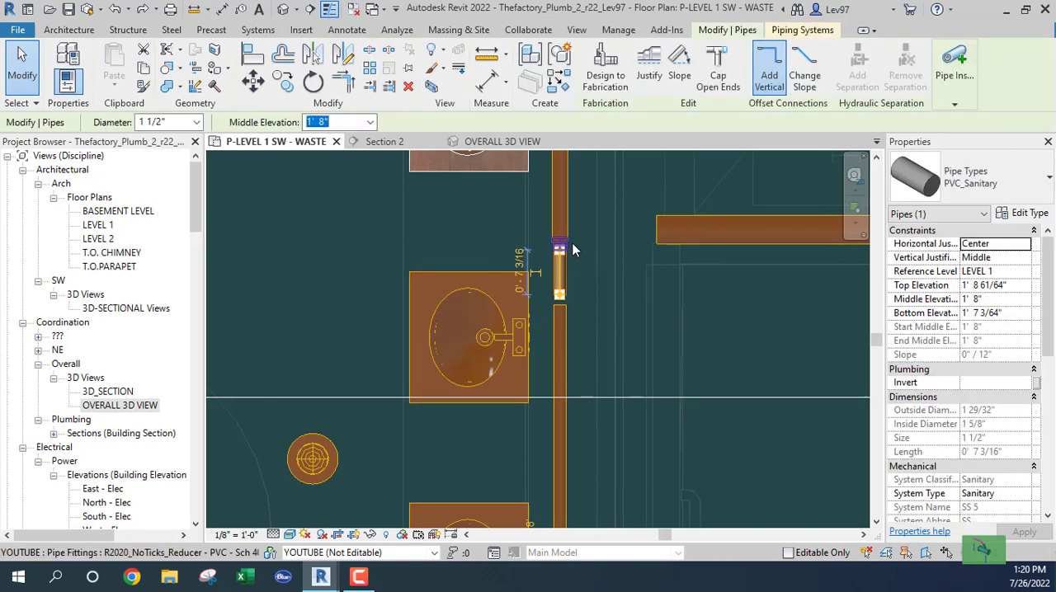
left_click(564, 244, "ctrl")
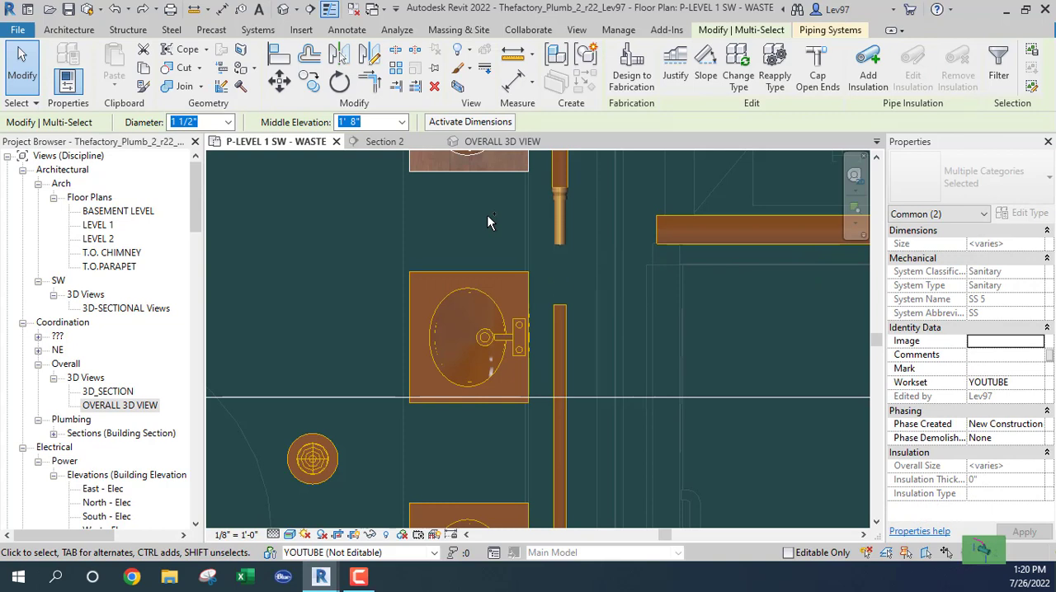
- On Level 1, extend the southern 1 1/2" pipe north past the middle lavatory to about 3' 11 3/4" long
left_click(557, 313)
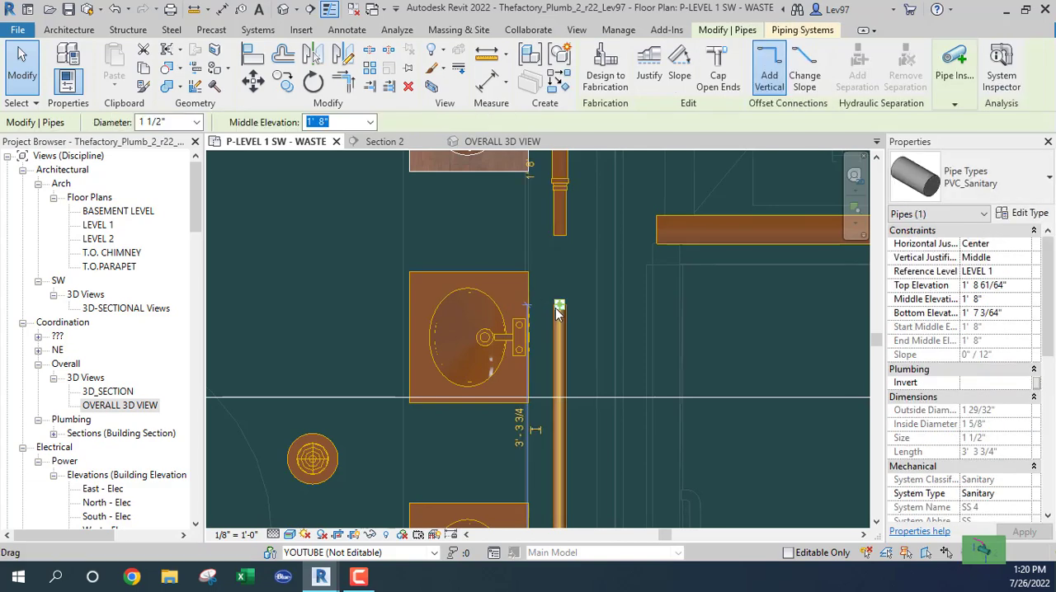
right_click(559, 309)
left_click(594, 177)
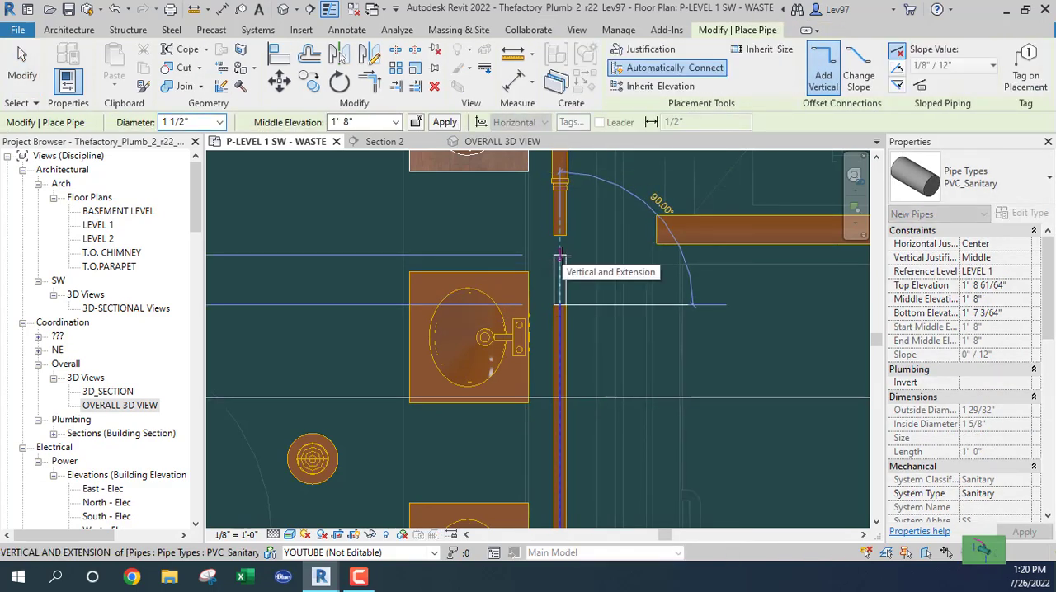
left_click(559, 254)
key("Escape")
key("Escape")
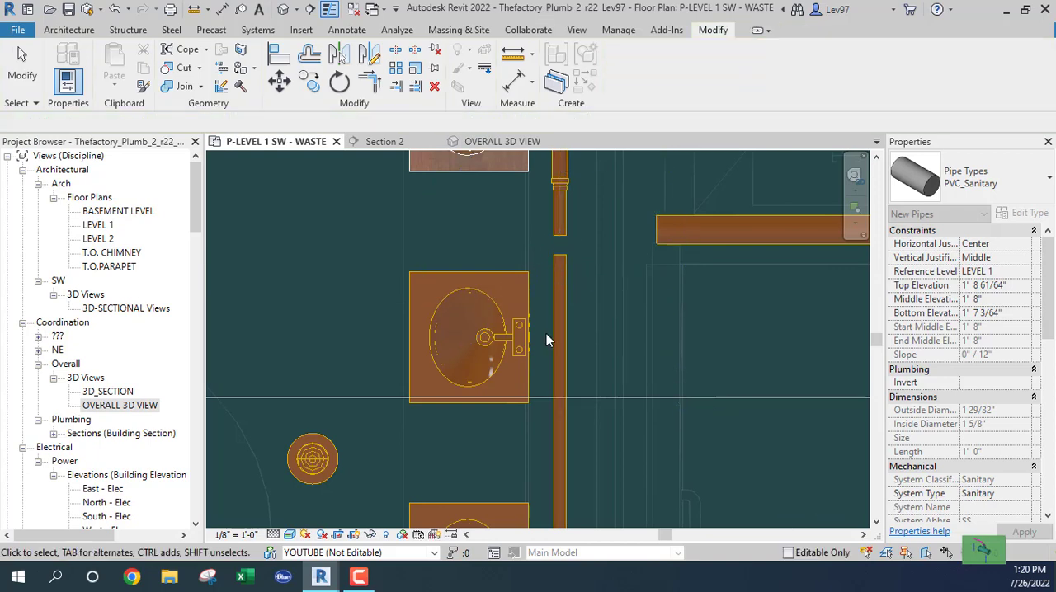
- In the PVC_Sanitary pipe type's routing preferences, set the junction fitting to Tee Reducing Sanitary - PVC - Sch 40 - DWV: Standard
left_click(561, 340)
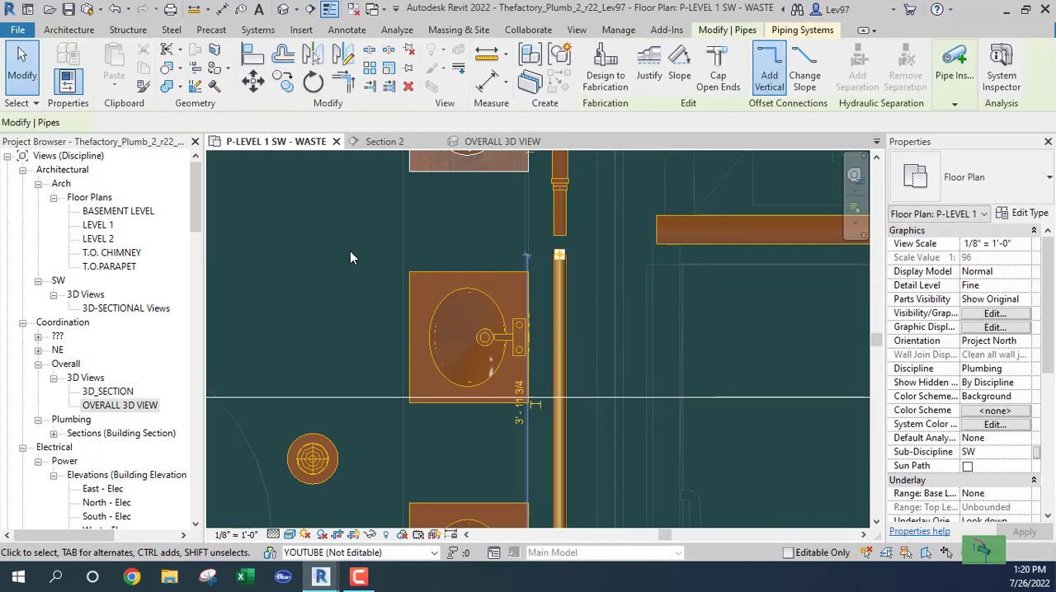
left_click(1026, 214)
left_click(541, 237)
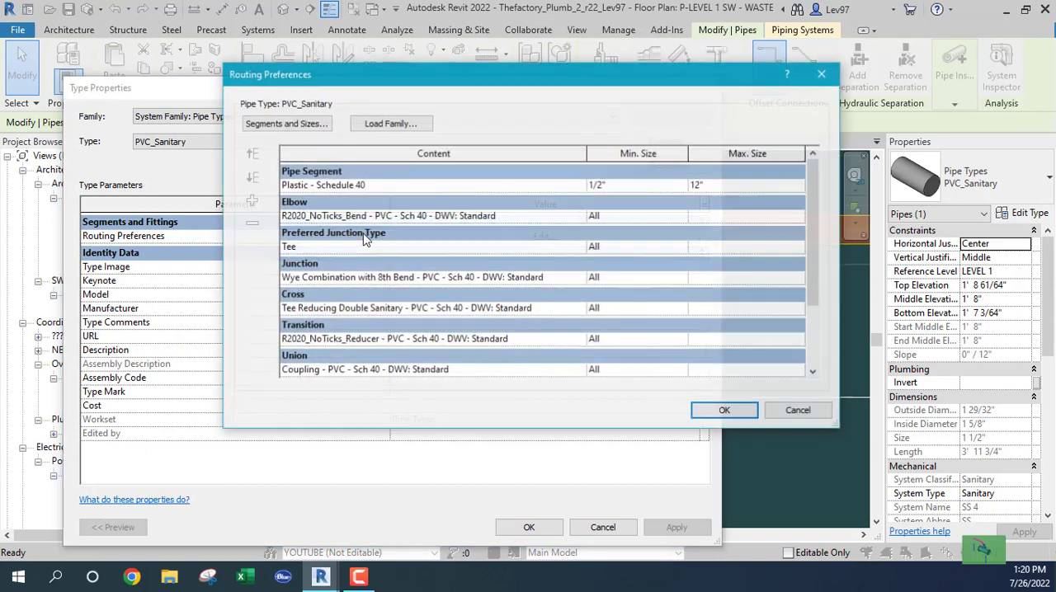
left_click(580, 278)
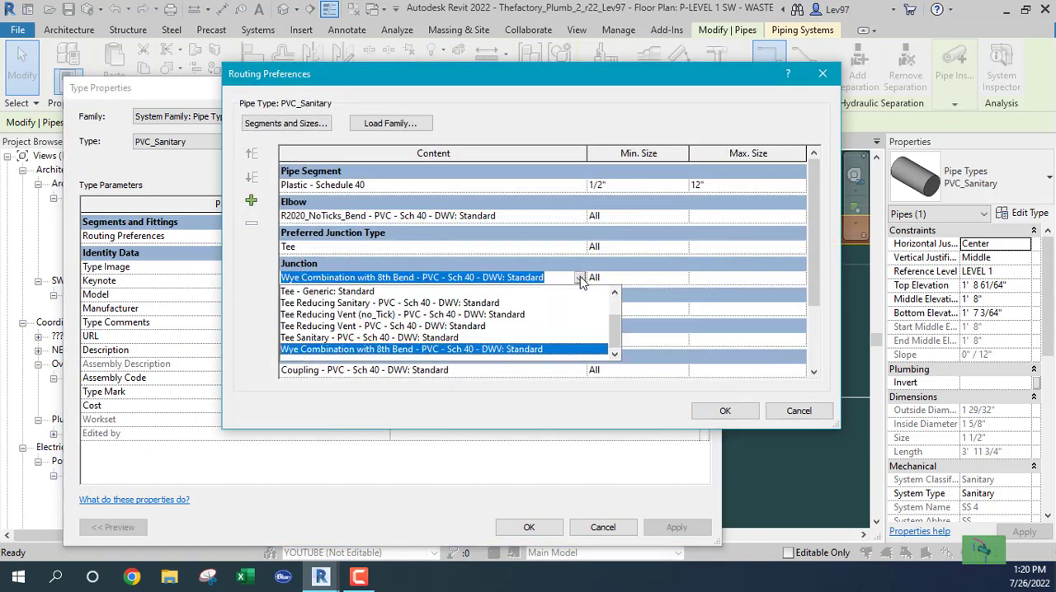
left_click(316, 304)
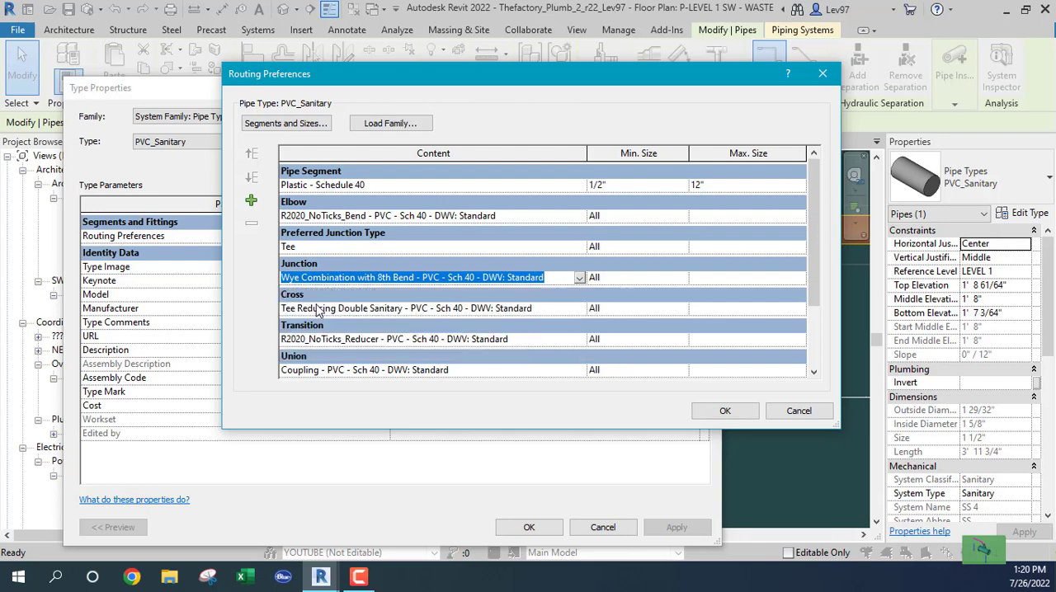
left_click(729, 411)
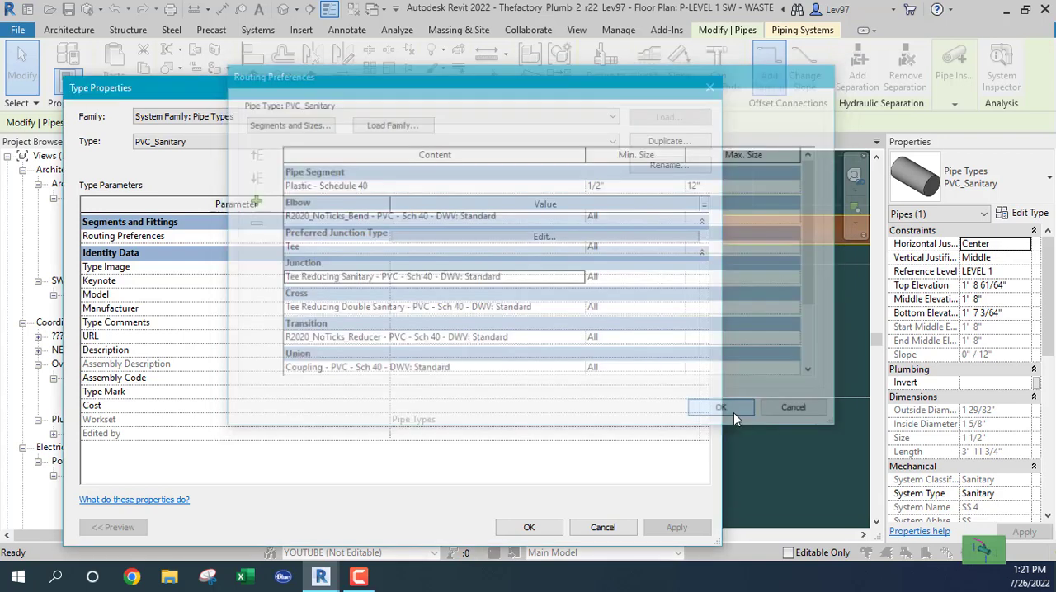
left_click(543, 532)
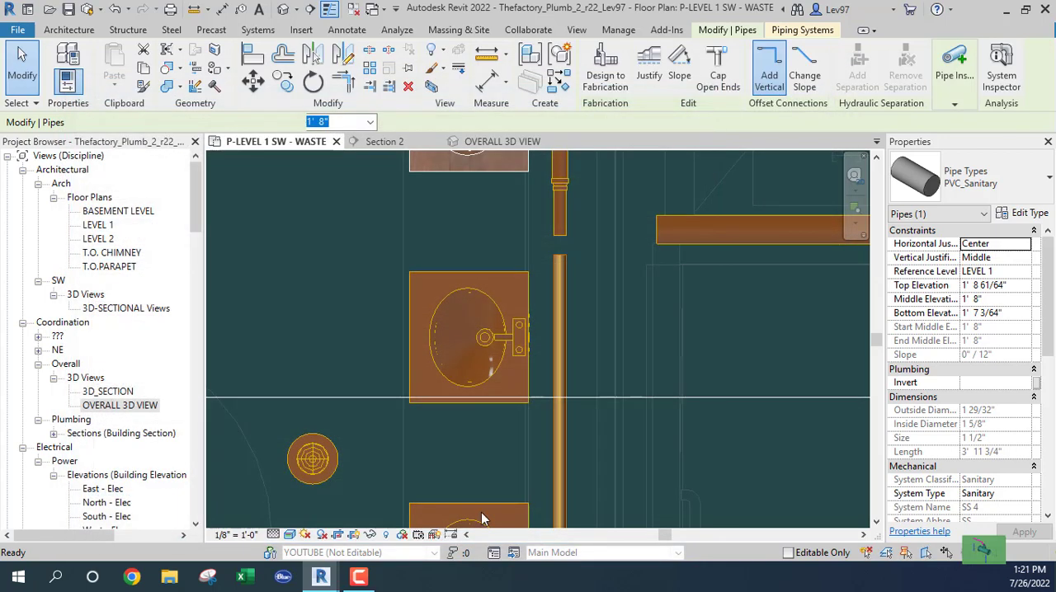
left_click(298, 292)
- In Section 2, delete the vertical 1 1/2" drop below the middle lavatory
left_click(385, 143)
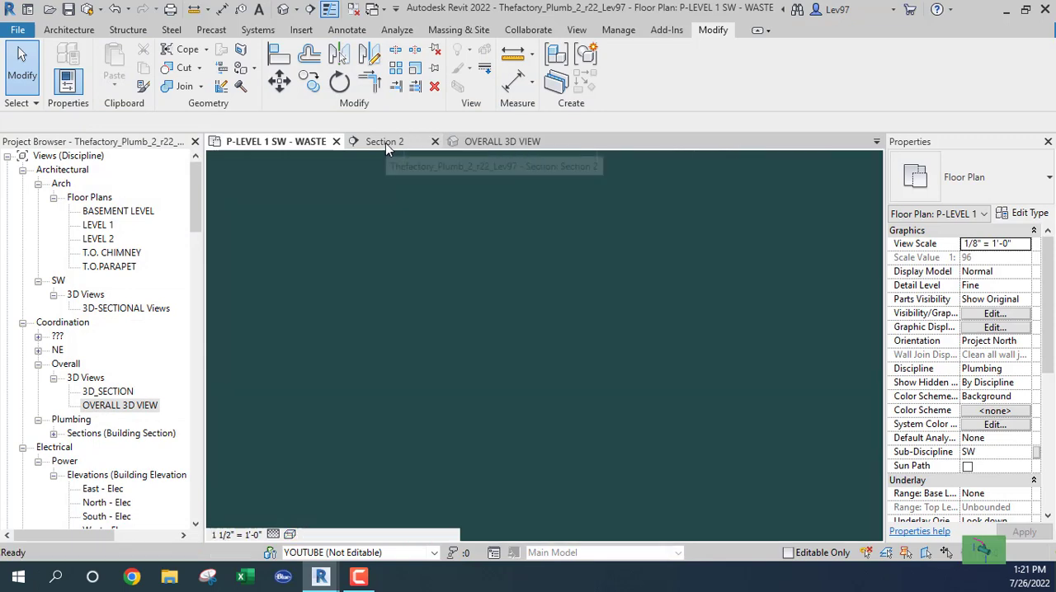
left_click(501, 330)
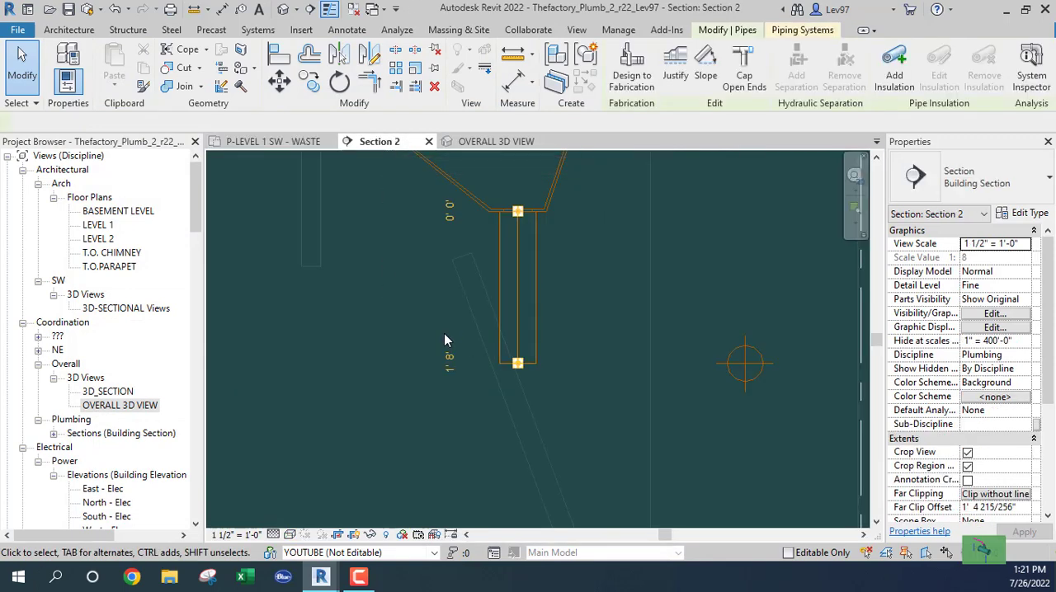
right_click(519, 372)
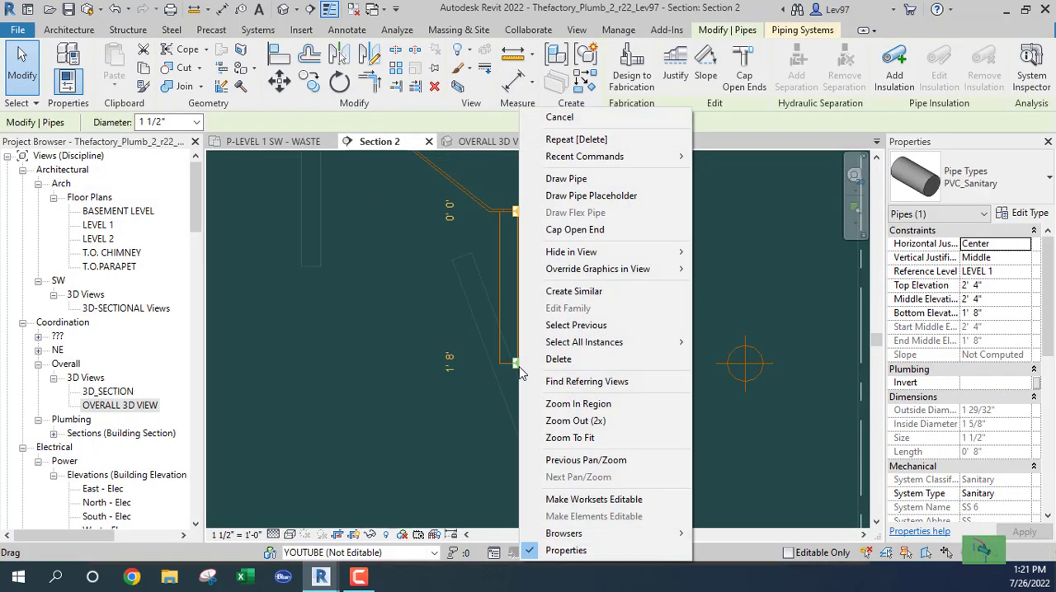
left_click(569, 180)
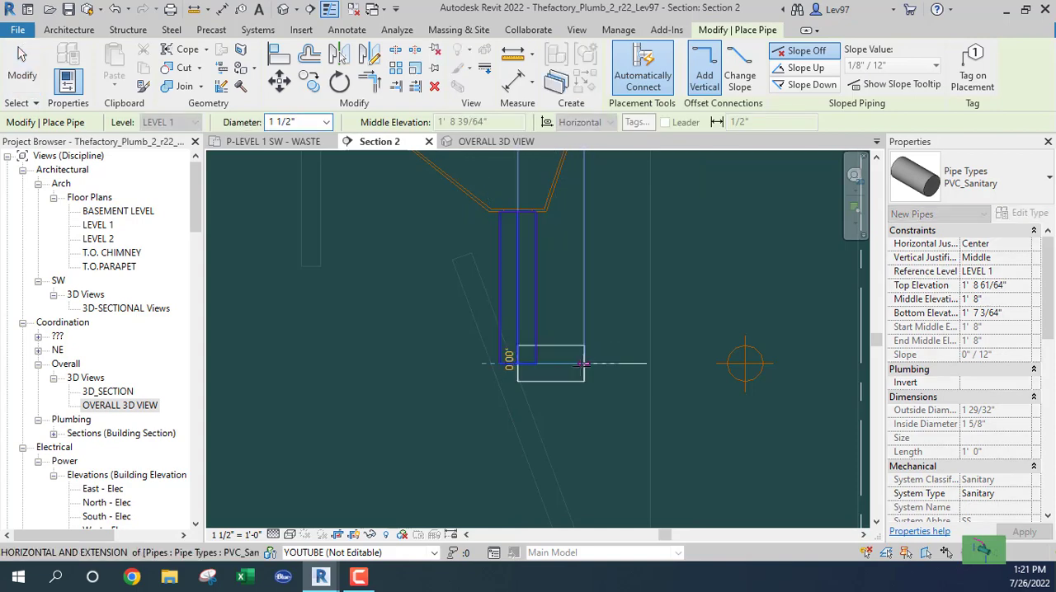
key("Escape")
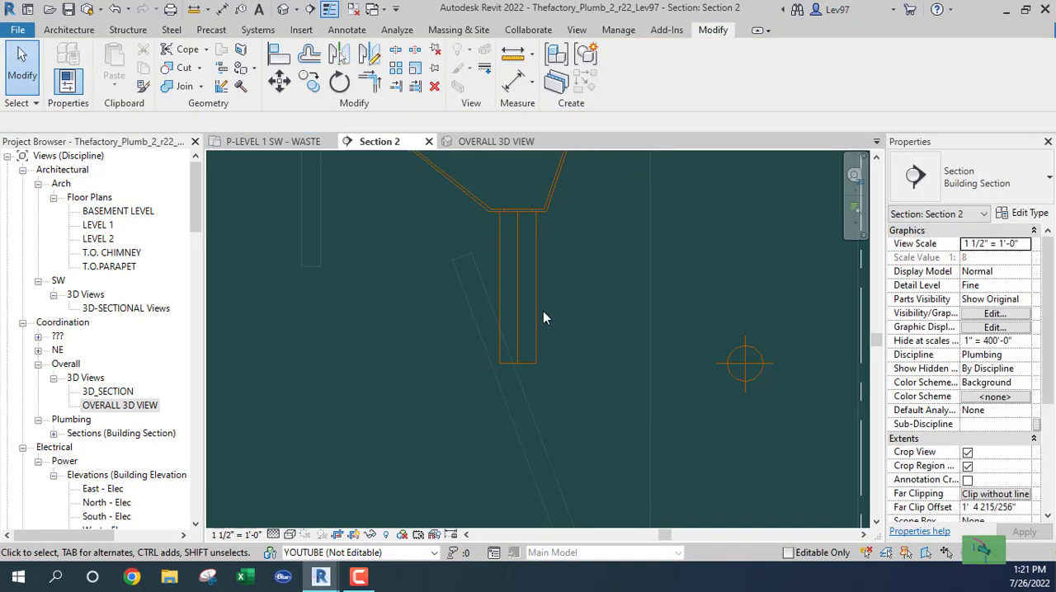
left_click(537, 309)
key("Delete")
- Draw a 1 1/2" pipe from the middle lavatory's drain down to 1' 8" elevation and horizontally into the wall waste run
left_click(493, 257)
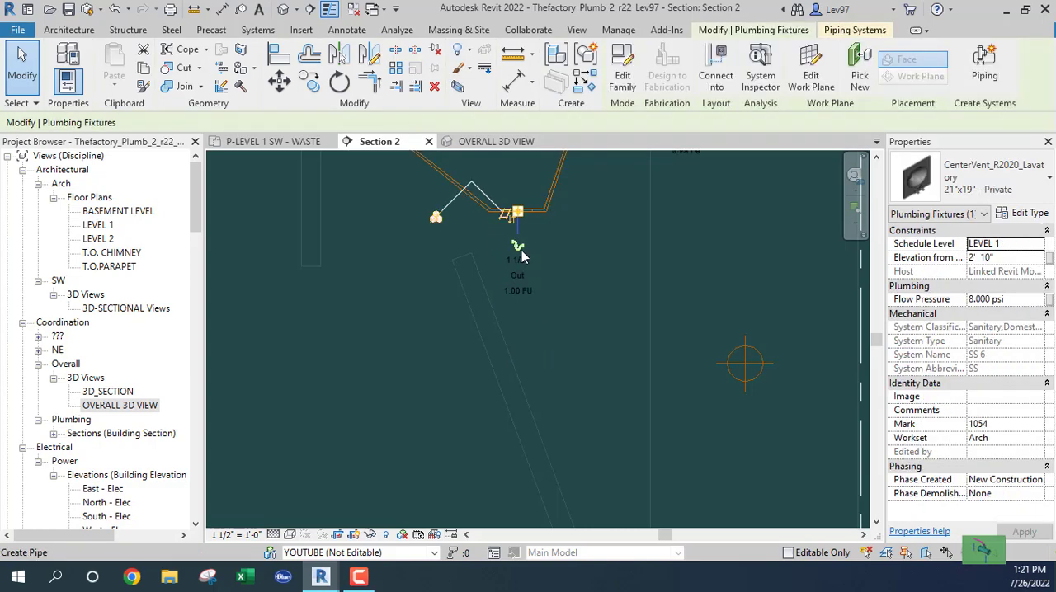
left_click(518, 247)
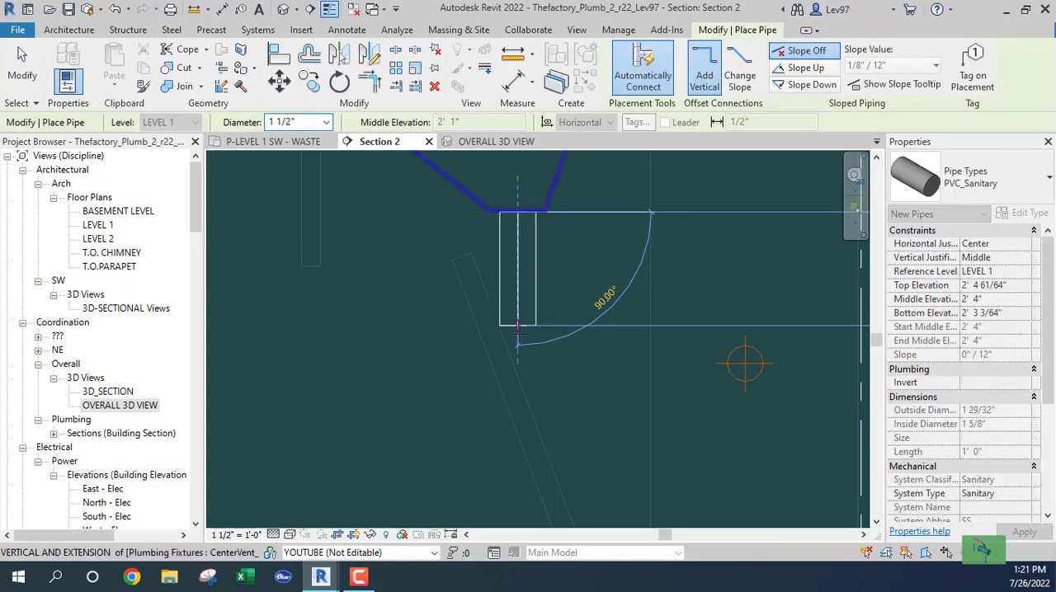
left_click(532, 363)
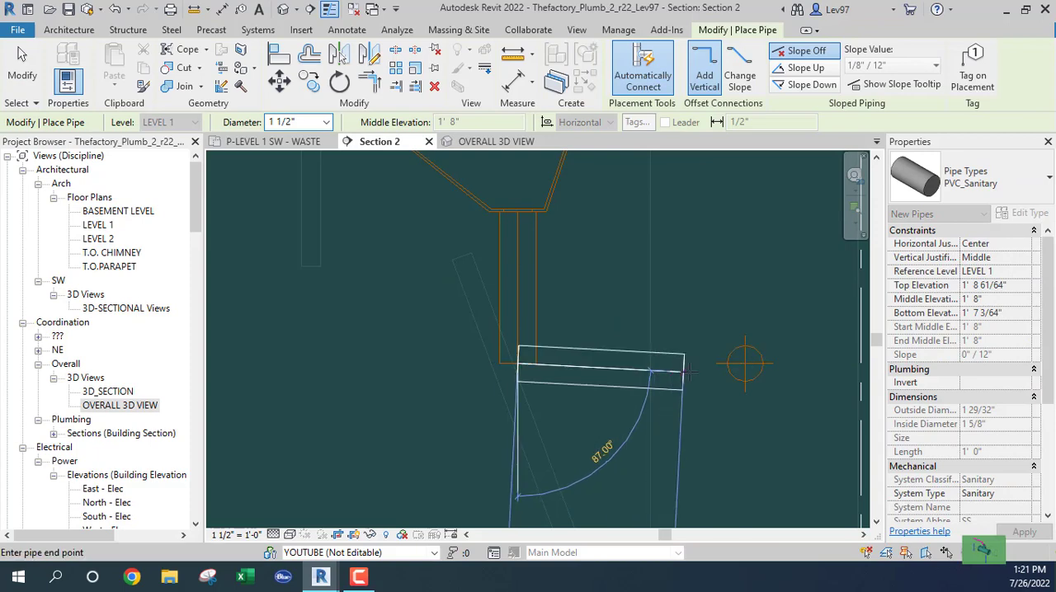
left_click(727, 363)
key("Escape")
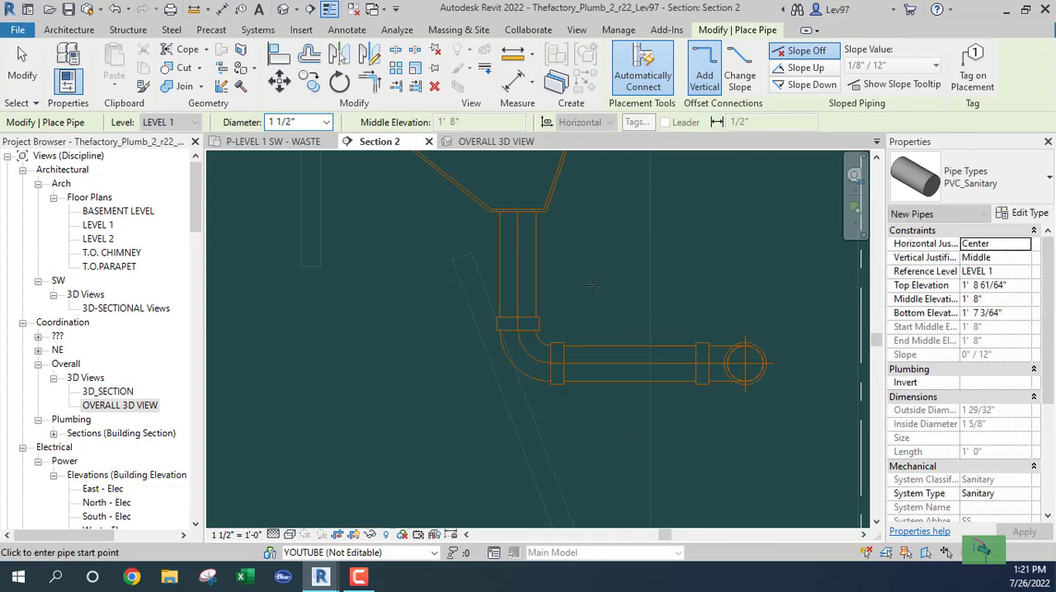
key("Escape")
- On Level 1, extend the 2" pipe's open end farther north past the northern lavatory
left_click(281, 144)
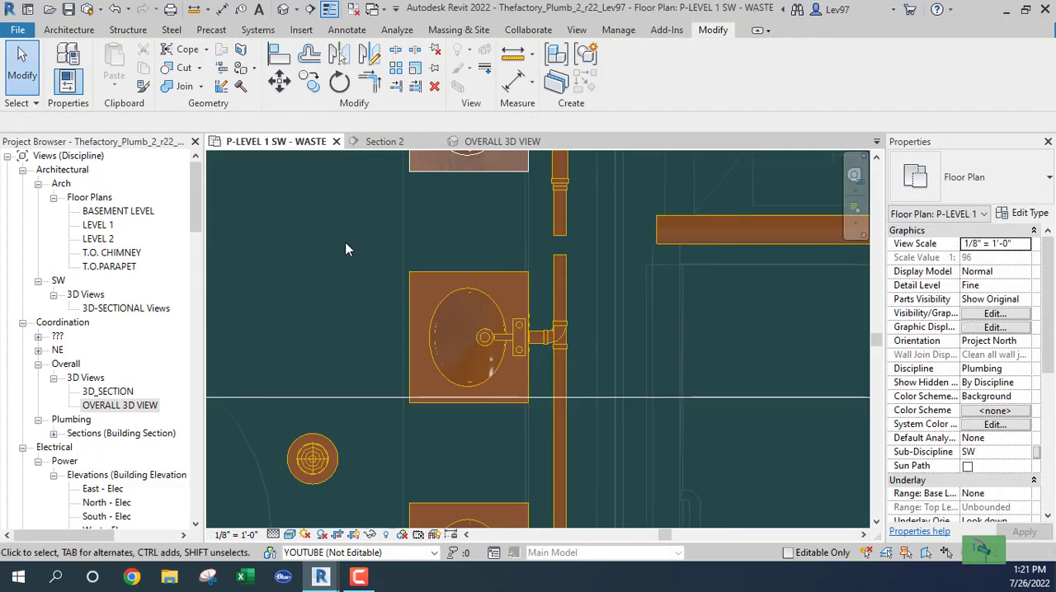
middle_click_drag(592, 293, 604, 404)
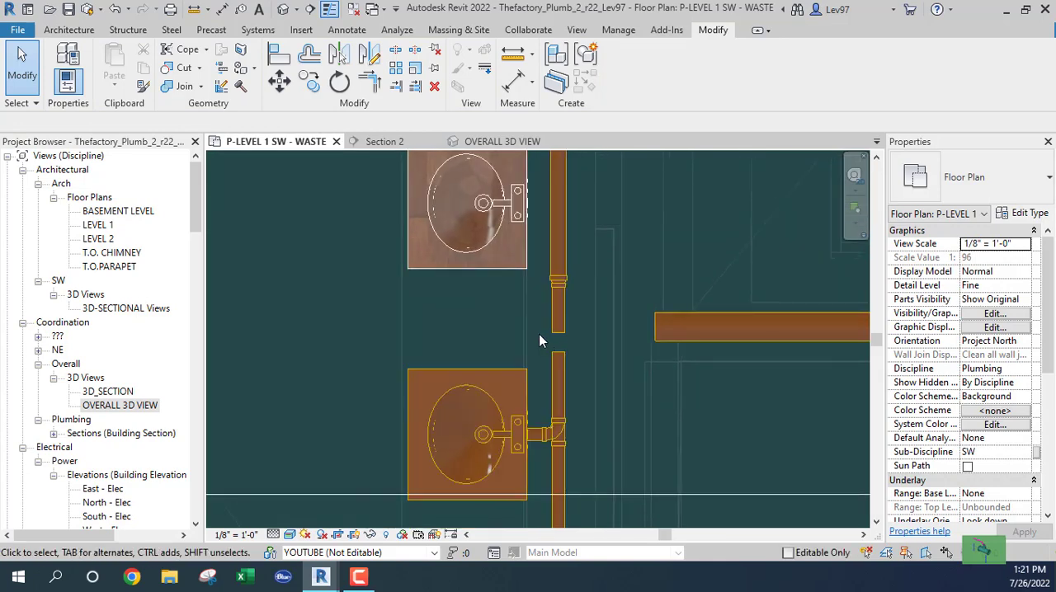
scroll(539, 334, "down", 1)
middle_click_drag(539, 345, 549, 416)
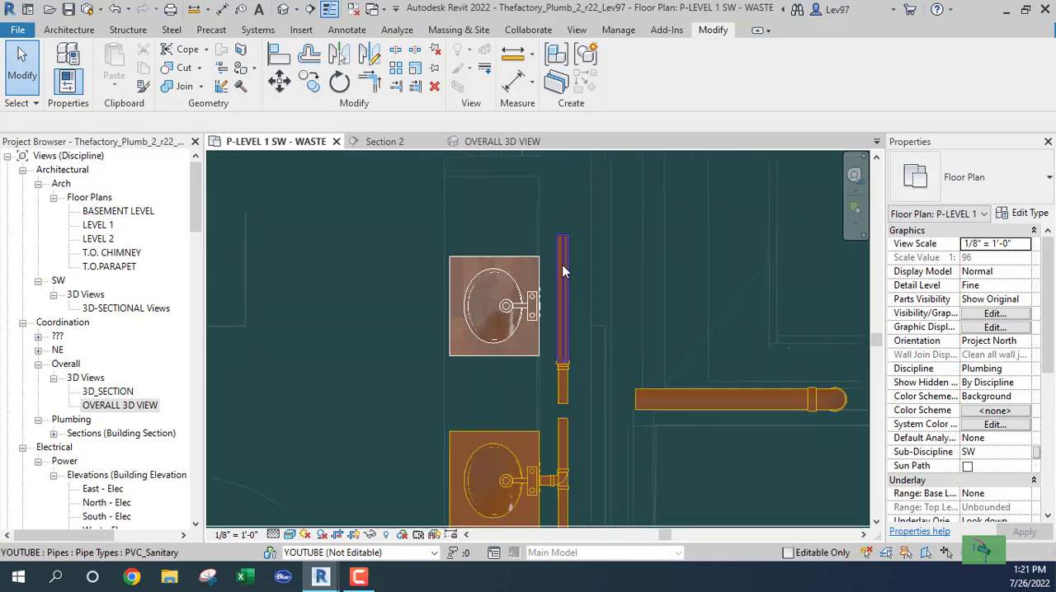
left_click(562, 239)
middle_click_drag(561, 239, 559, 371)
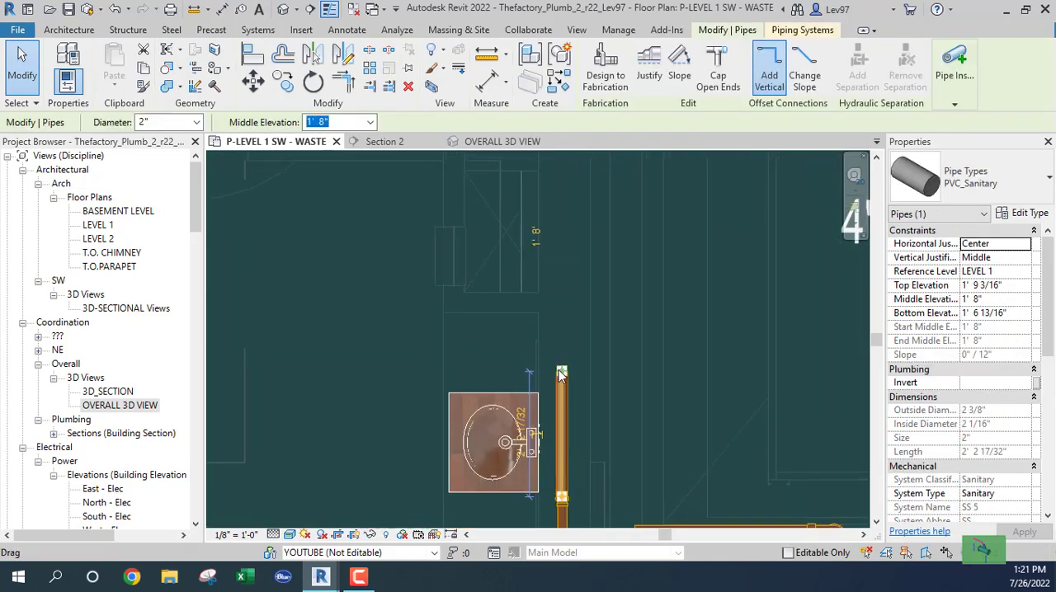
left_click_drag(561, 375, 562, 322)
left_click(386, 354)
- Move the Section 2 line north so it cuts just south of the northern lavatory's faucet and looks toward it
middle_click_drag(372, 361, 318, 255)
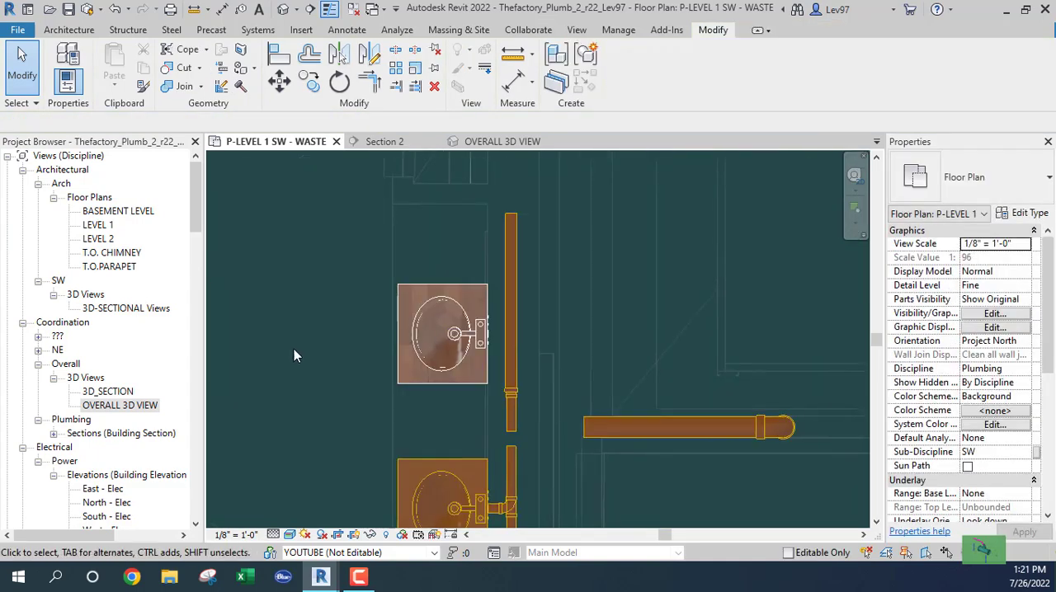
scroll(385, 409, "down", 2)
middle_click_drag(311, 382, 354, 324)
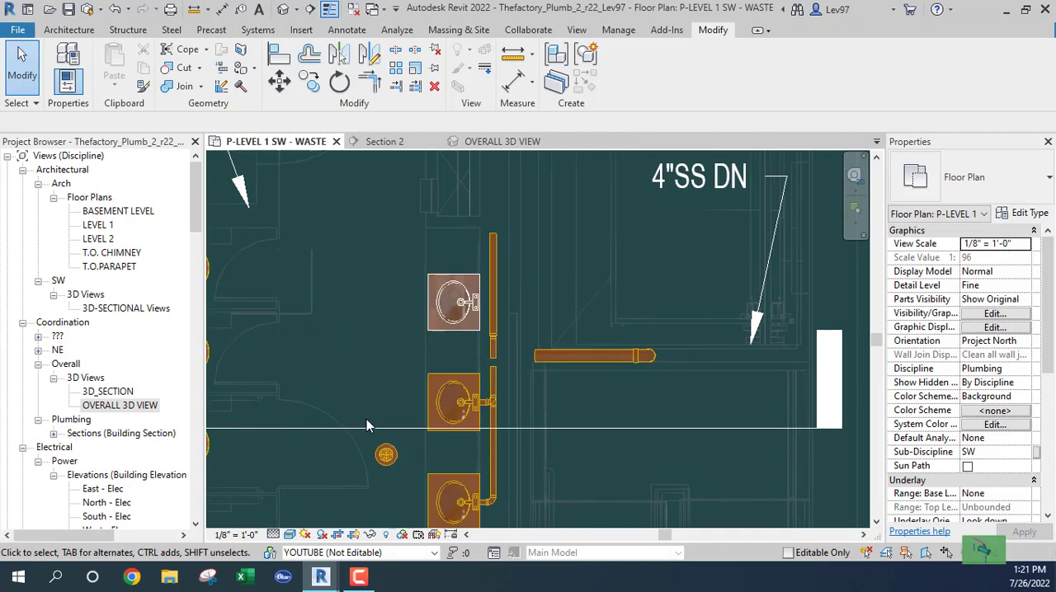
left_click(313, 421)
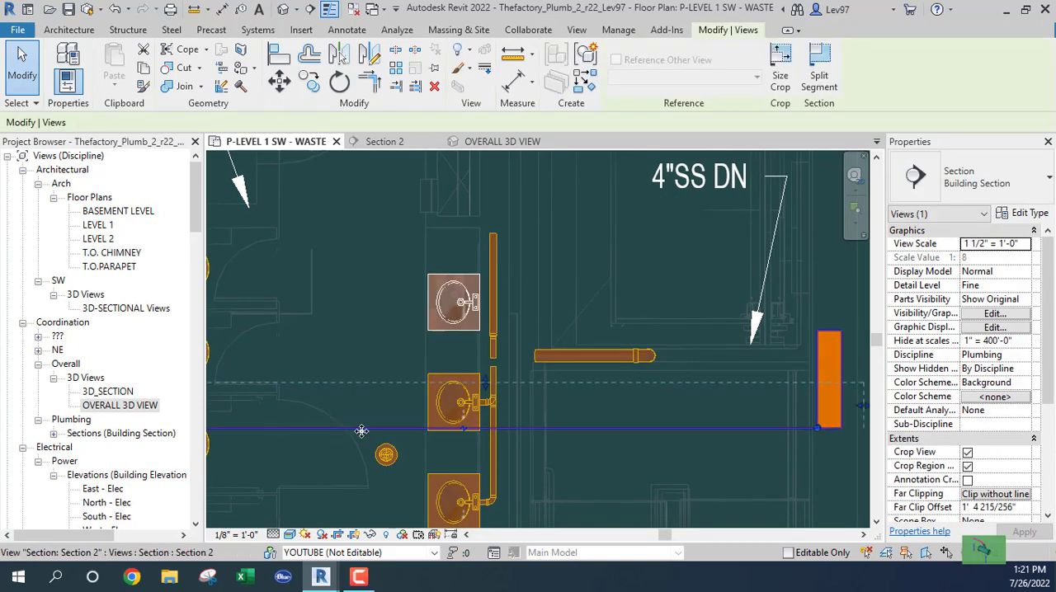
left_click_drag(361, 427, 373, 328)
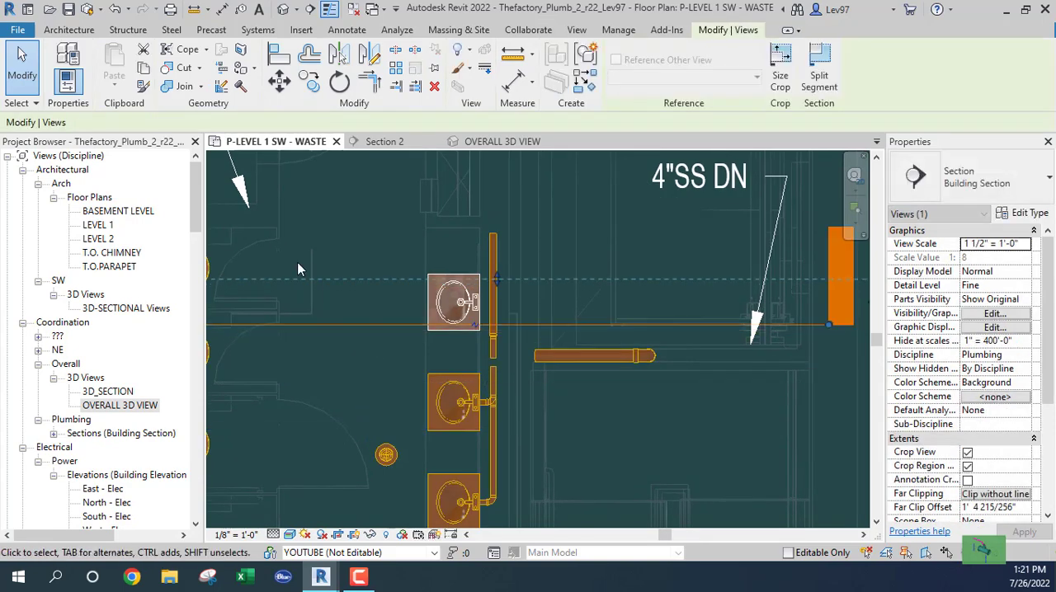
- In Section 2, draw a 1 1/2" pipe from the northern lavatory's drain down to 1' 8" elevation and across to the 2" run
left_click(383, 142)
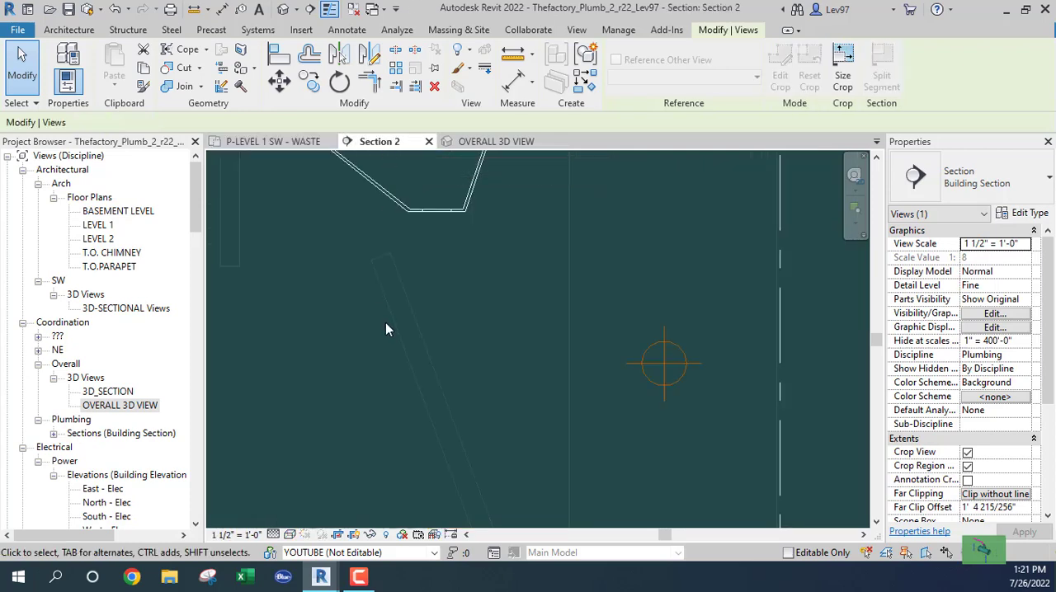
left_click(426, 209)
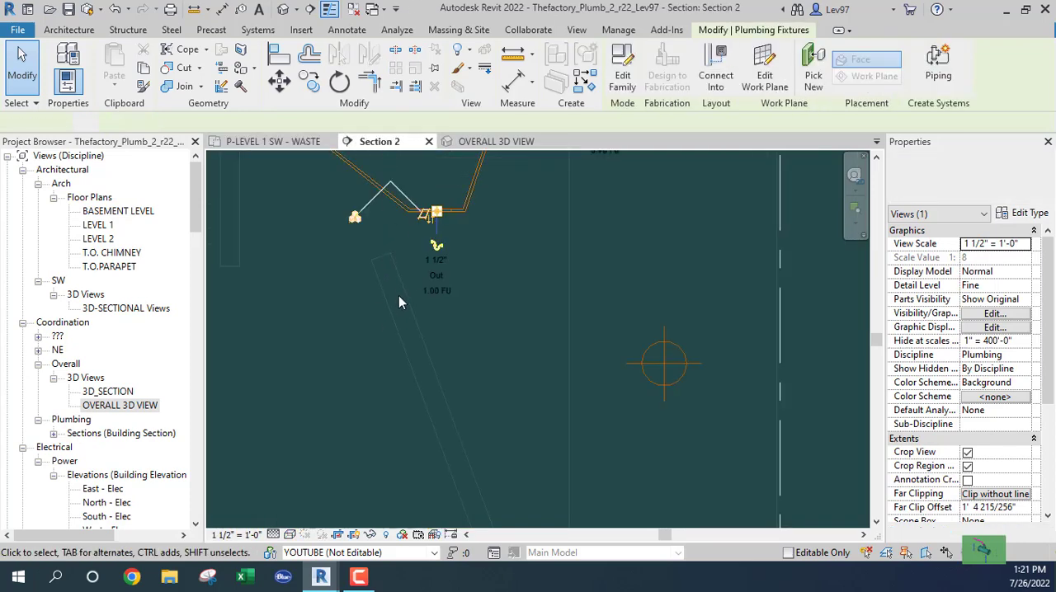
left_click(437, 248)
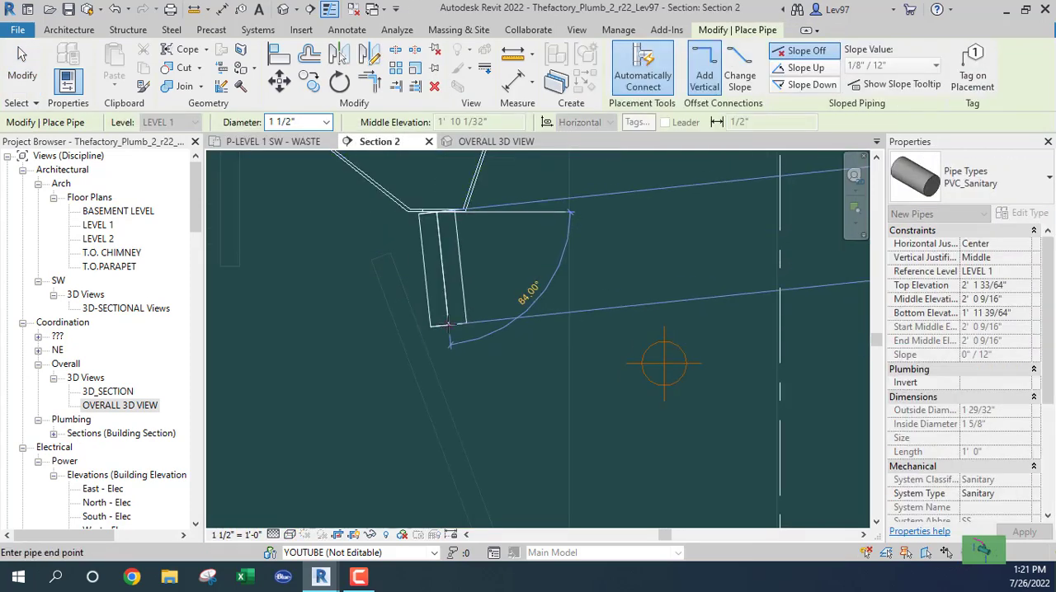
left_click(534, 363)
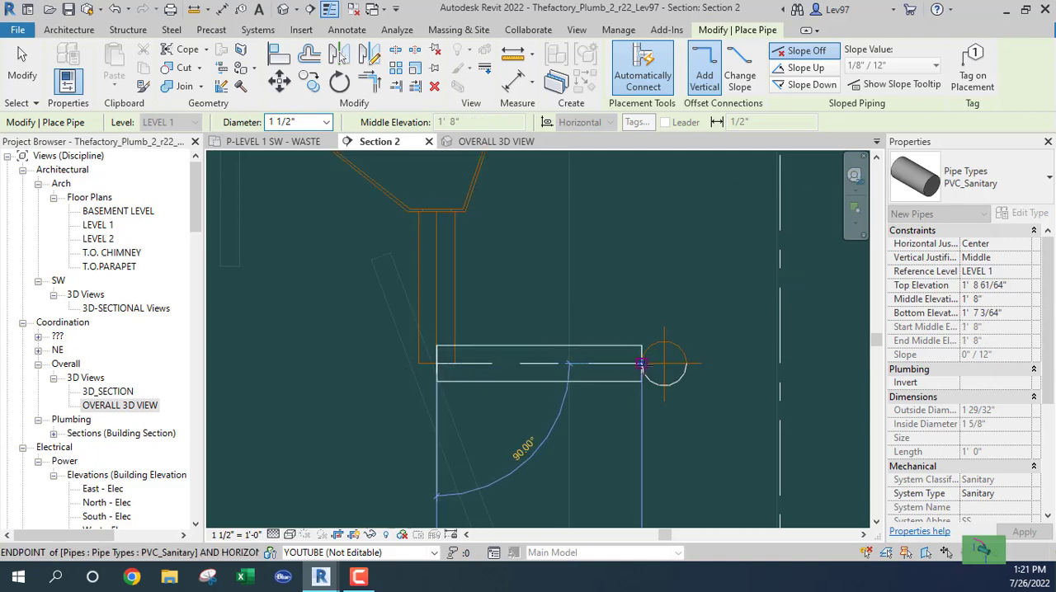
left_click(641, 363)
key("Escape")
- On Level 1, close the gap between the lavatories by extending the southern 1 1/2" pipe north to the reducer
left_click(312, 142)
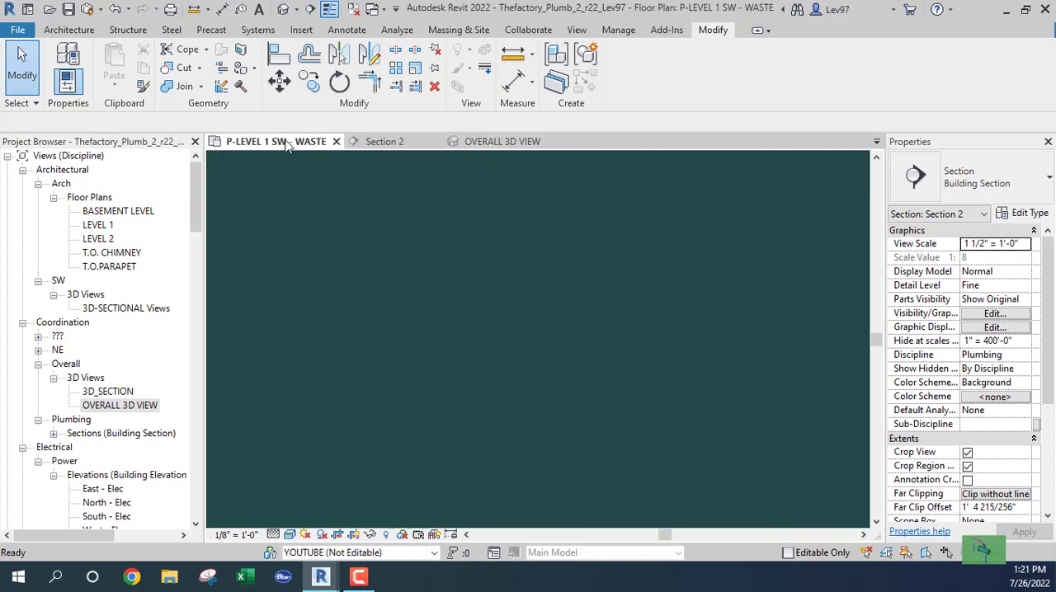
scroll(531, 288, "up", 5)
scroll(531, 282, "up", 1)
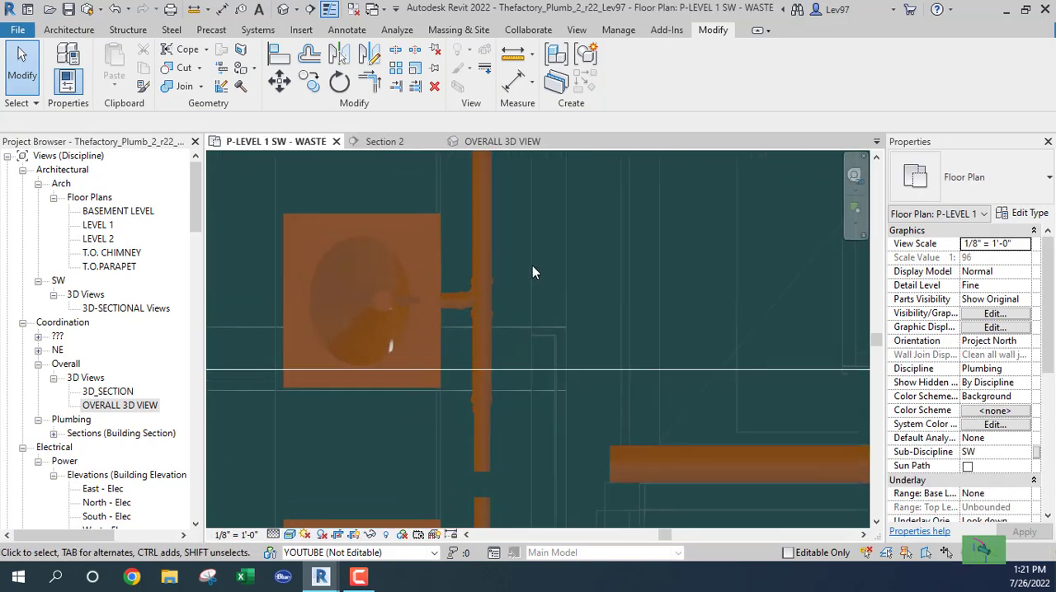
scroll(532, 266, "down", 3)
middle_click_drag(546, 301, 558, 236)
scroll(479, 323, "up", 2)
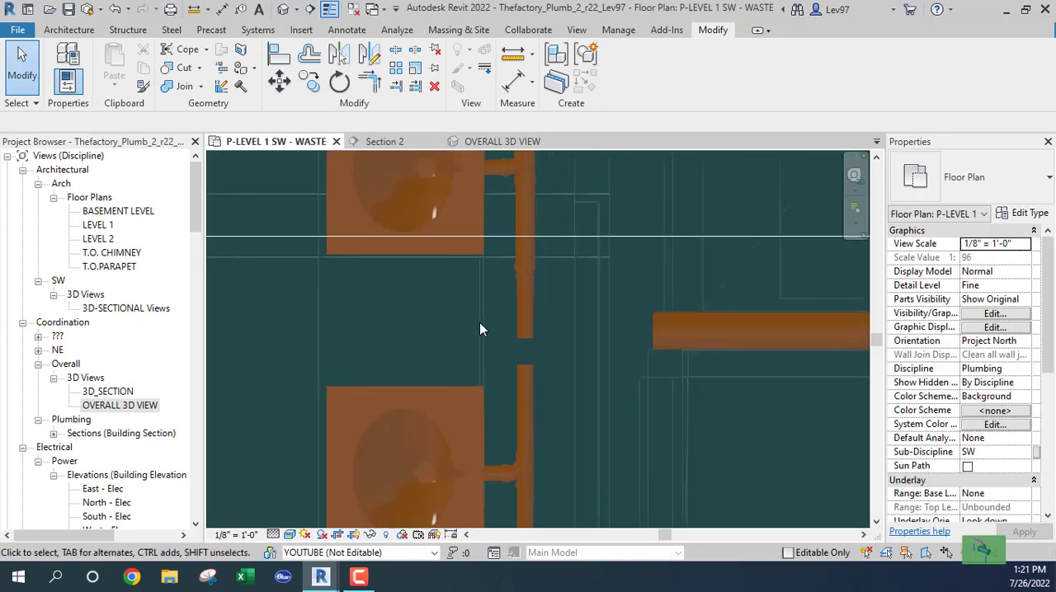
left_click(523, 378)
left_click_drag(524, 365, 524, 278)
left_click(411, 326)
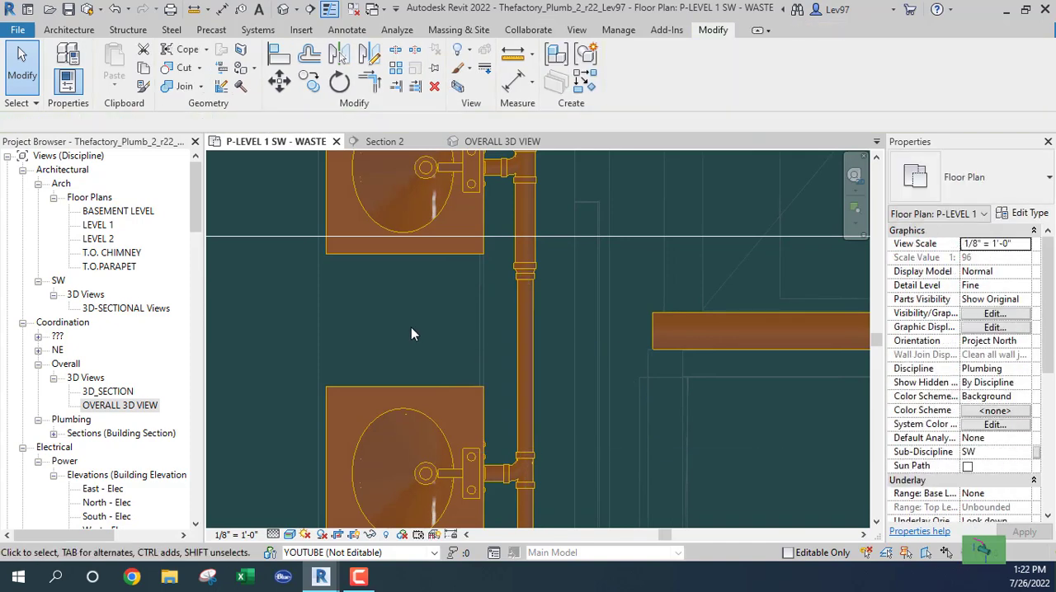
scroll(406, 326, "down", 4)
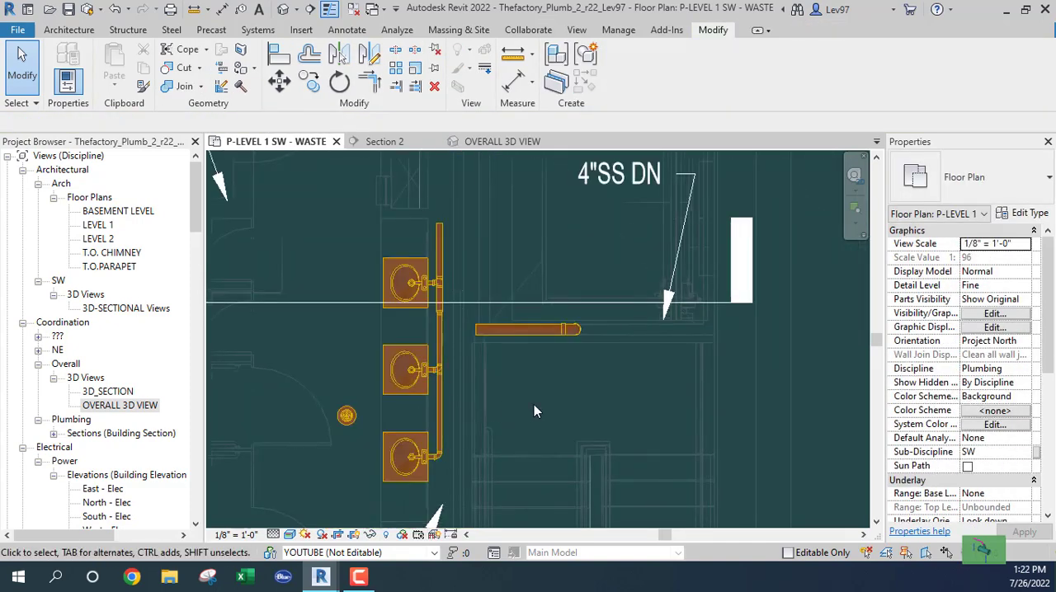
- Move the Section 2 line south so it cuts between the floor drain and the southern lavatory's faucet
middle_click_drag(534, 404, 599, 385)
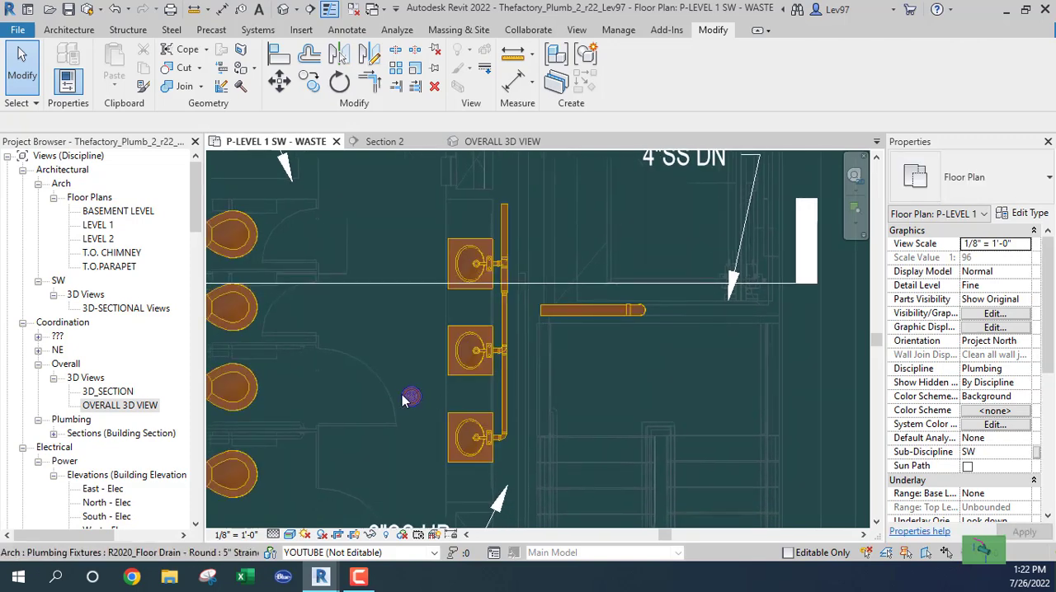
left_click(399, 284)
left_click_drag(407, 355, 415, 418)
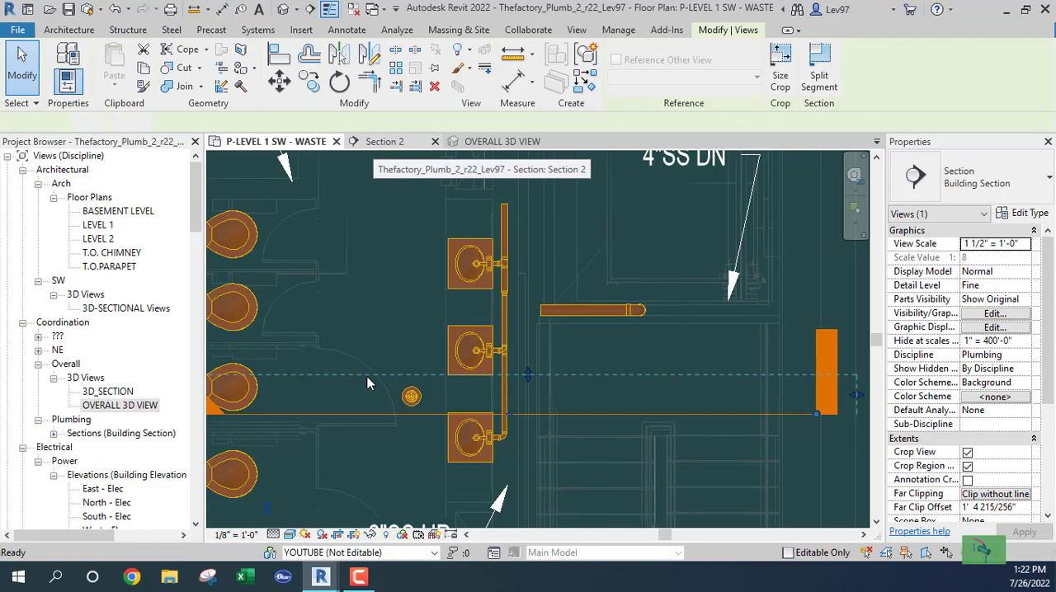
- In Section 2, draw a 3" pipe from the floor drain down to -1' 9 7/8" and east past the wall, sloping down 1/8" / 12"
left_click(386, 143)
scroll(450, 378, "down", 2)
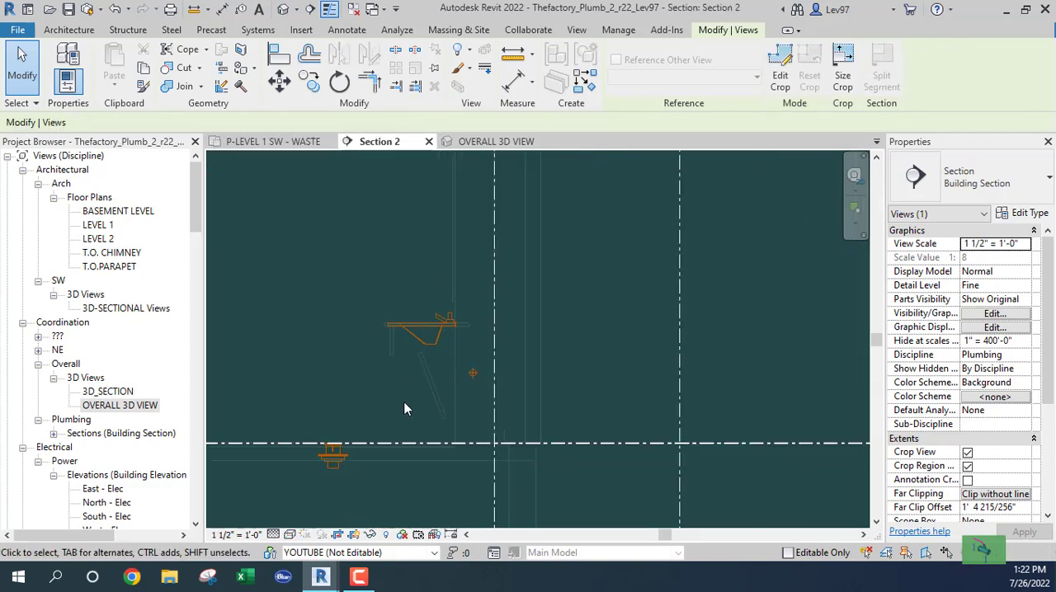
middle_click_drag(377, 400, 409, 290)
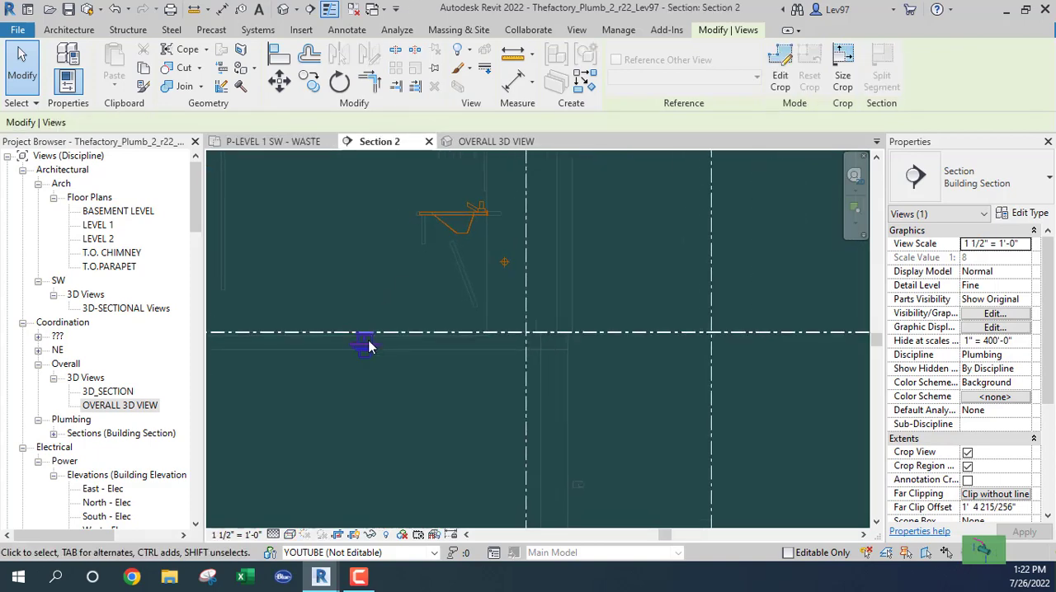
left_click(366, 345)
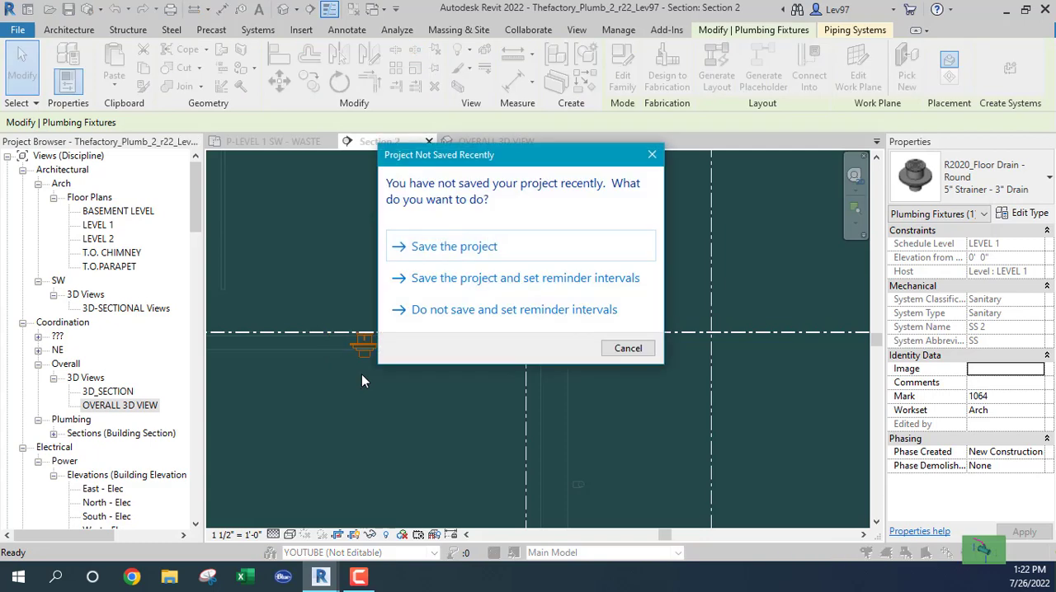
key("Escape")
left_click(363, 377)
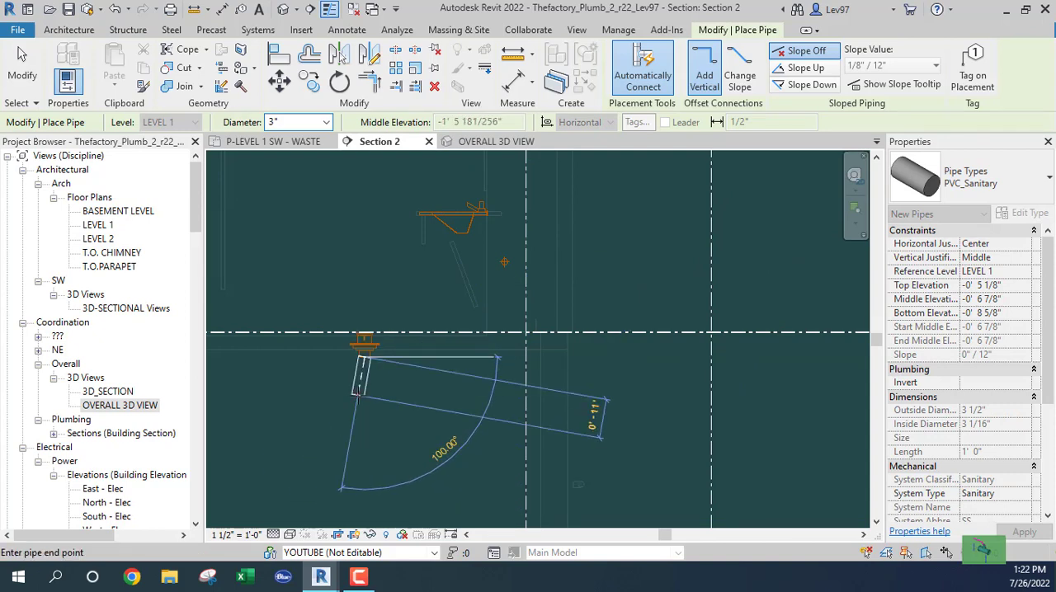
left_click(363, 410)
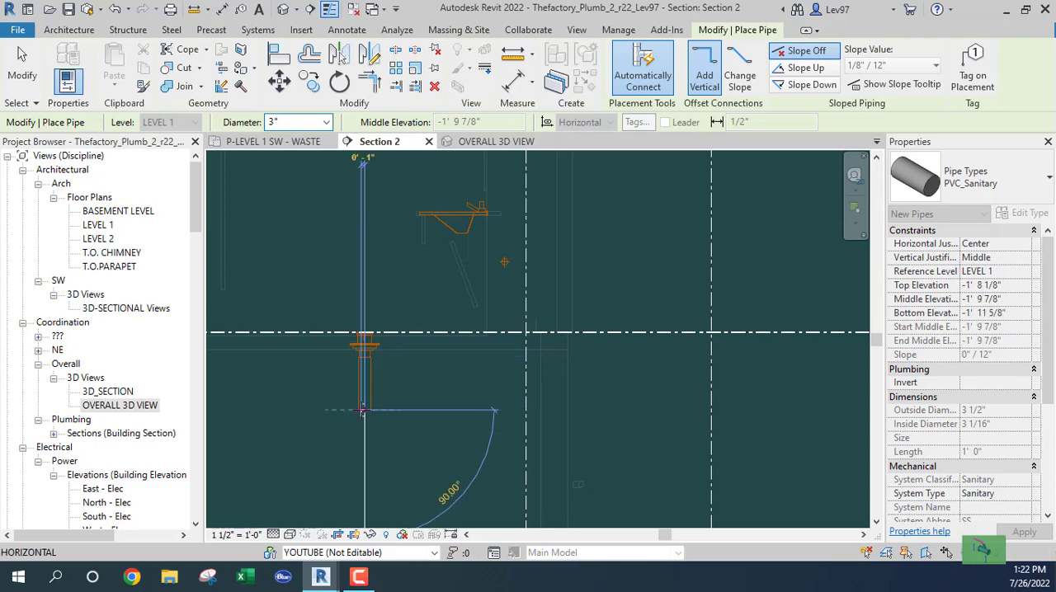
left_click(806, 84)
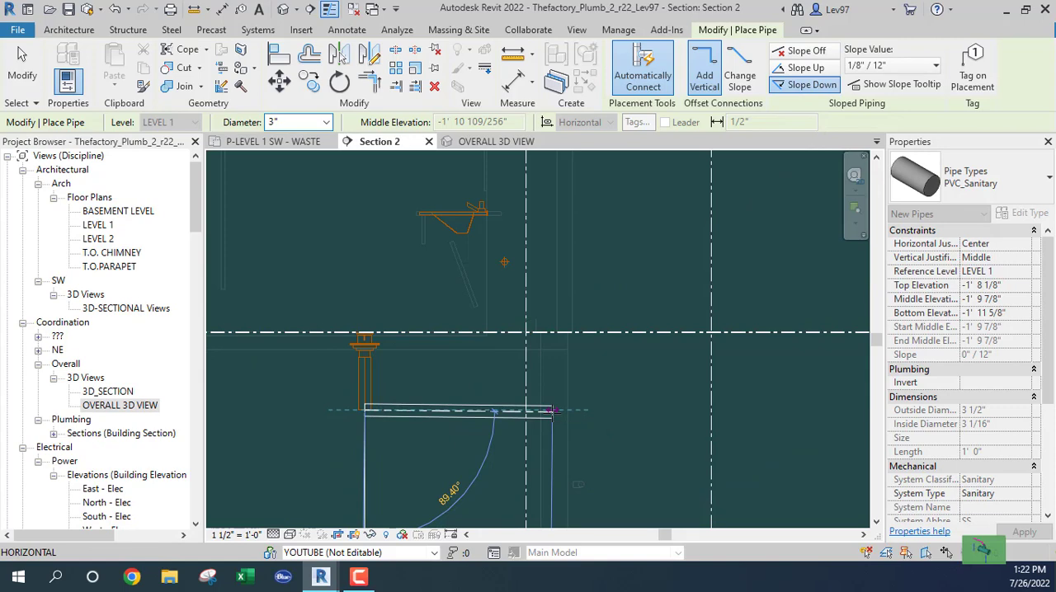
left_click(552, 411)
key("Escape")
key("Escape")
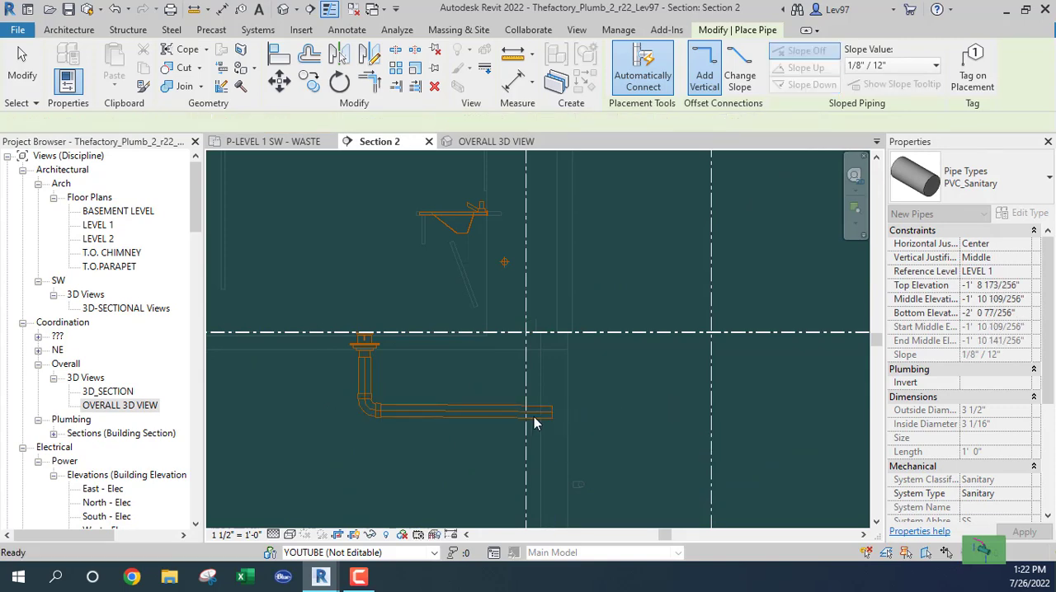
- On Level 1, continue the floor drain's 3" pipe from its east end about 2' 5" north, sloping down 1/8" / 12"
left_click(272, 142)
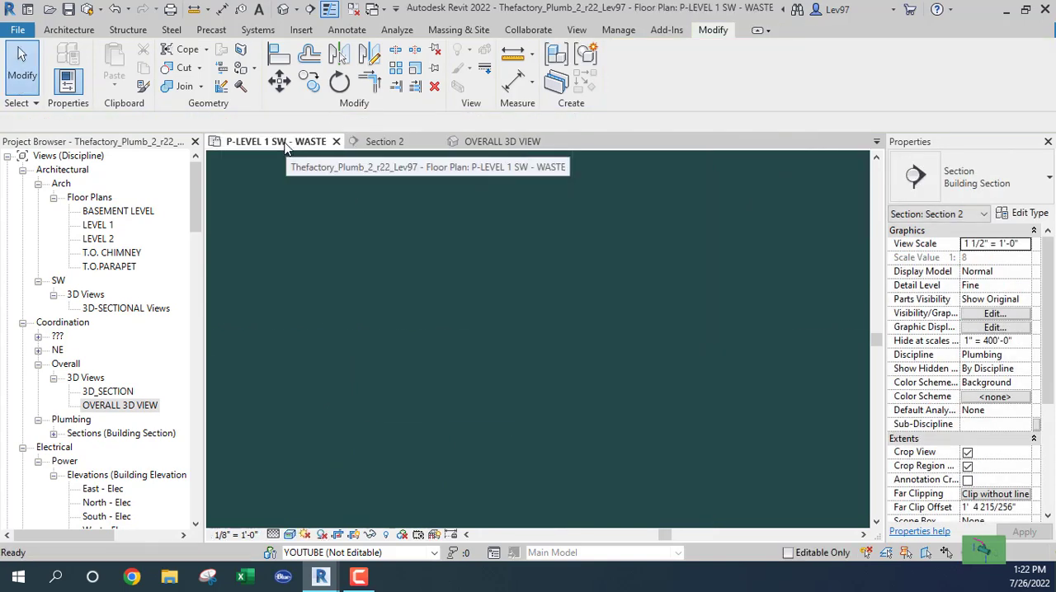
middle_click_drag(391, 331, 348, 291)
scroll(489, 318, "up", 3)
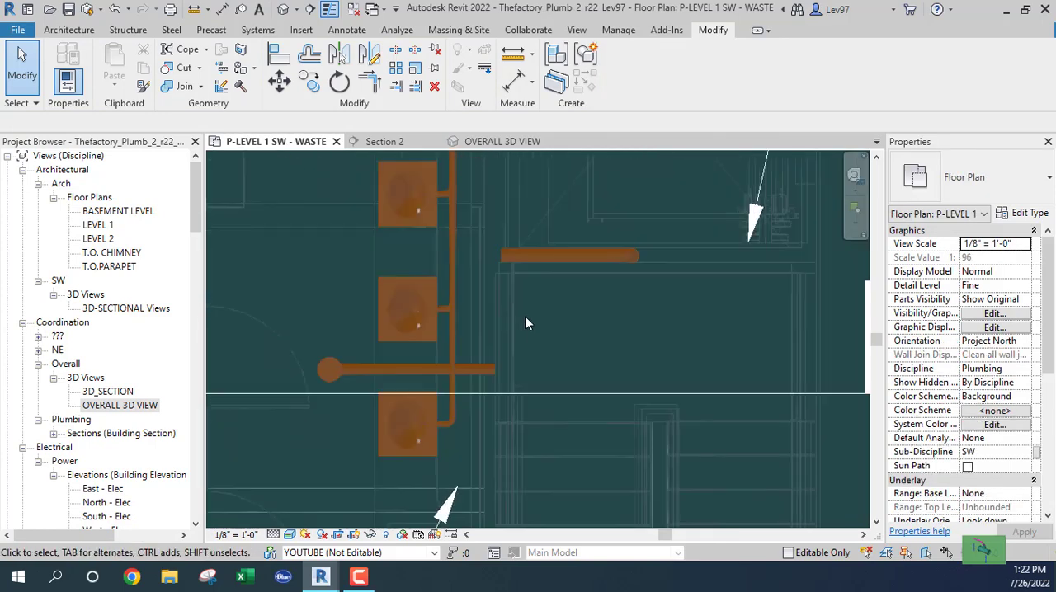
scroll(503, 346, "down", 2)
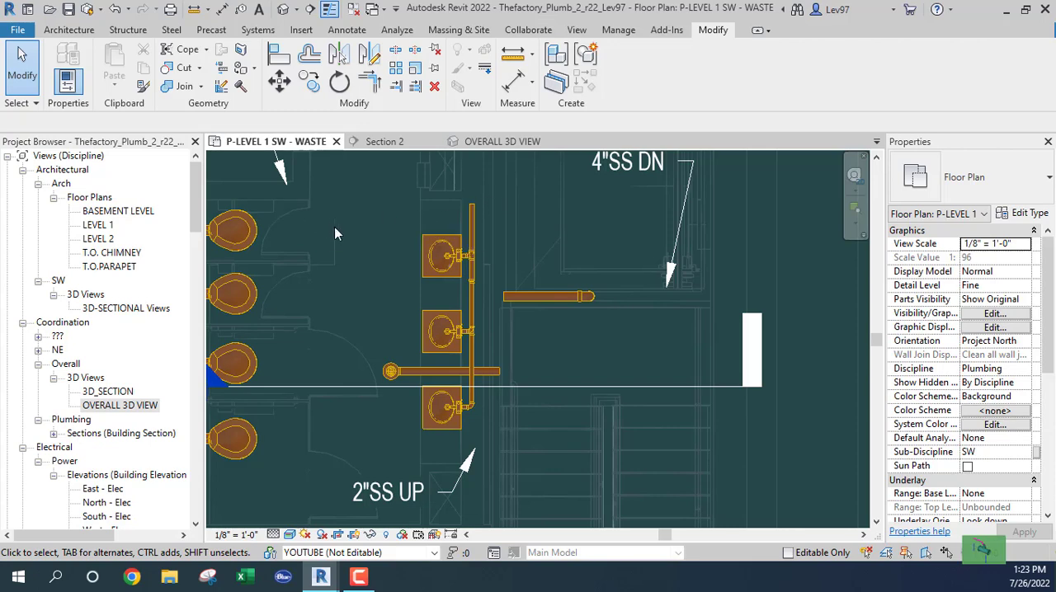
middle_click_drag(334, 227, 383, 186)
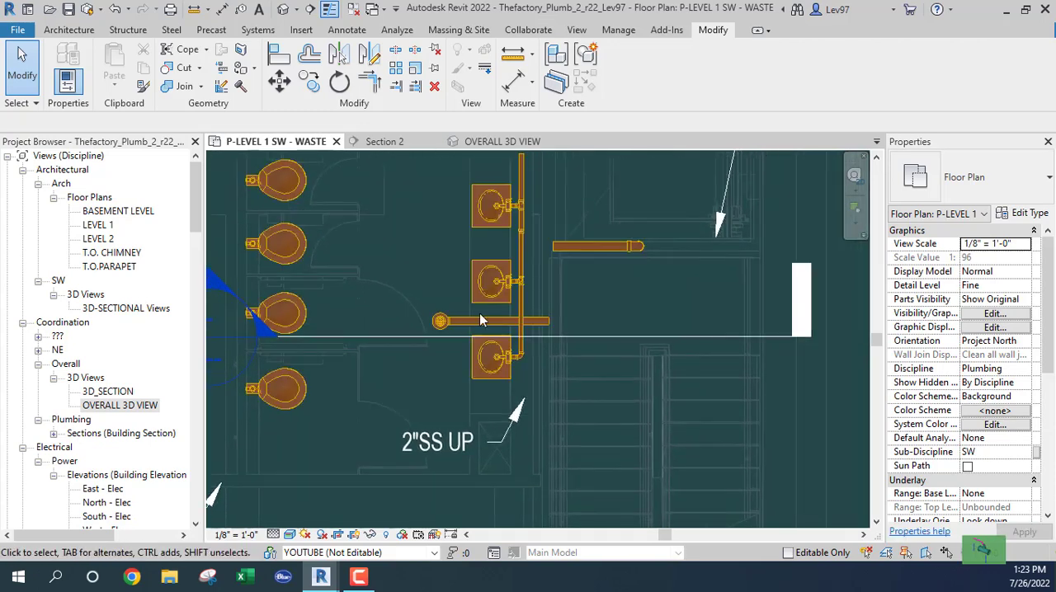
scroll(414, 273, "up", 1)
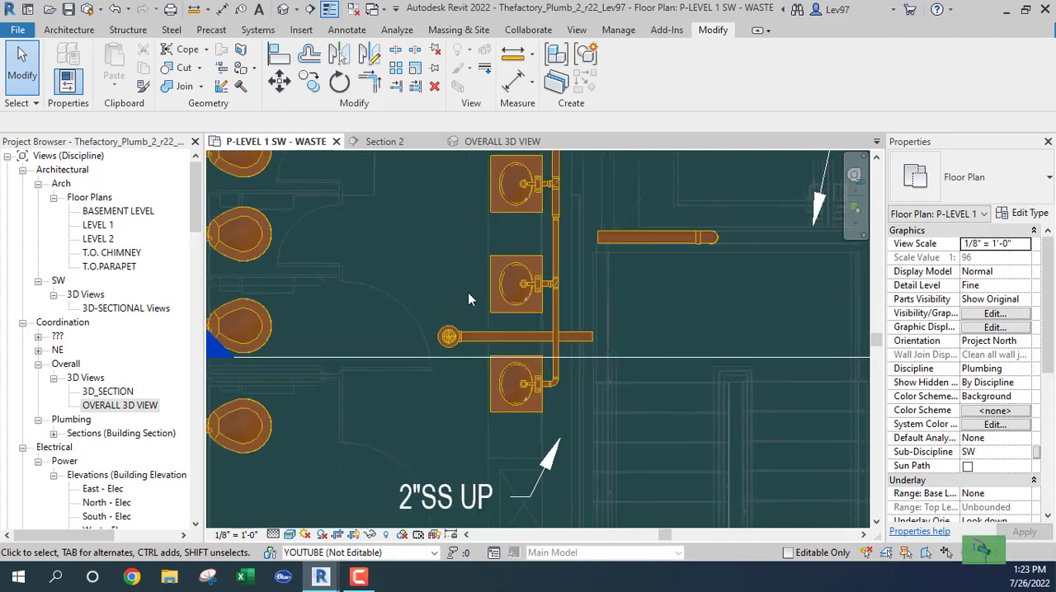
left_click(580, 340)
right_click(594, 339)
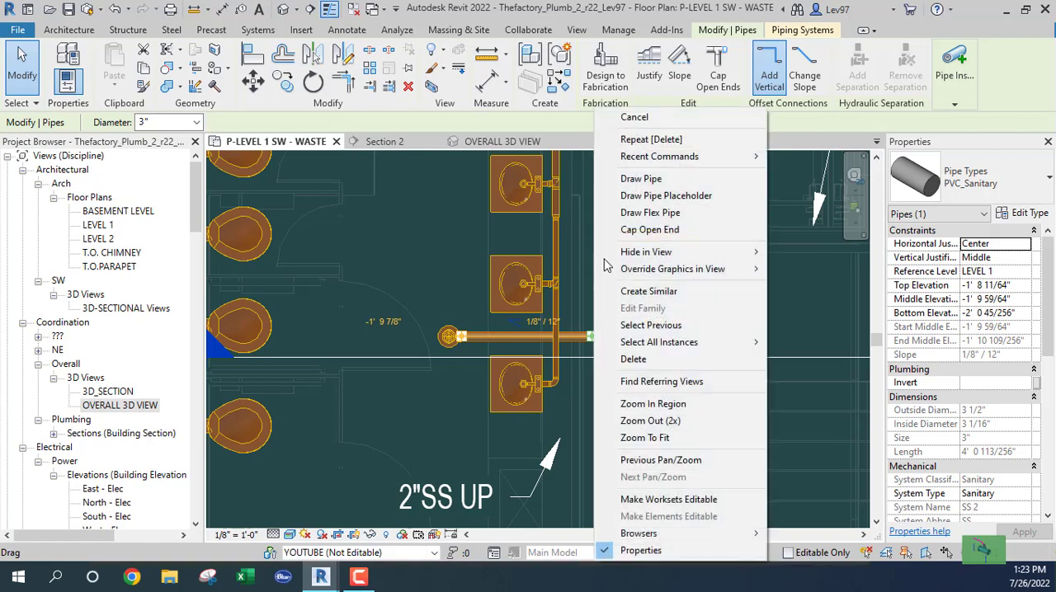
left_click(638, 174)
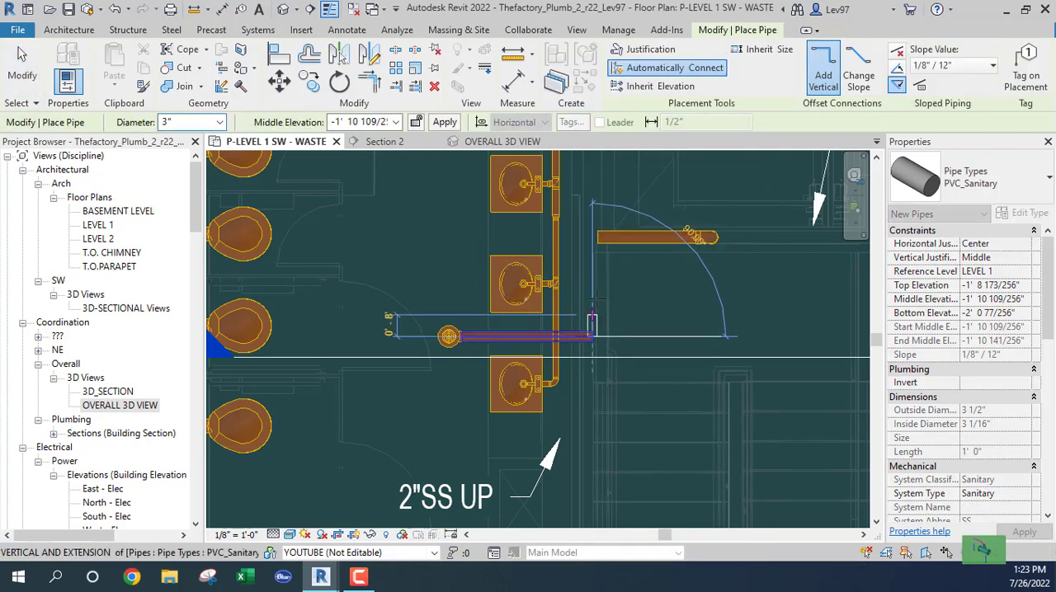
left_click(896, 83)
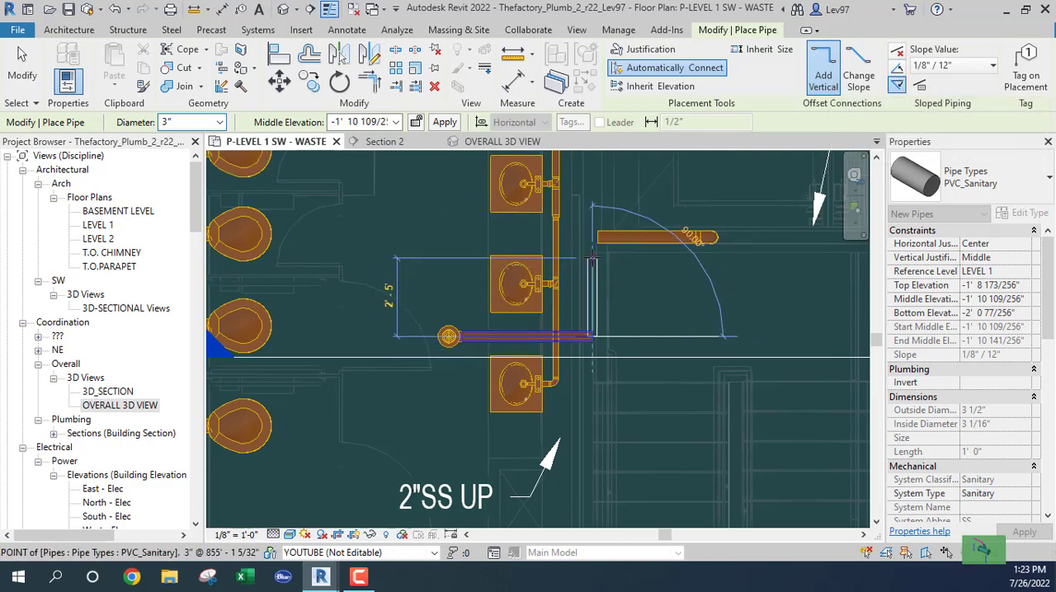
left_click(591, 258)
key("Escape")
key("Escape")
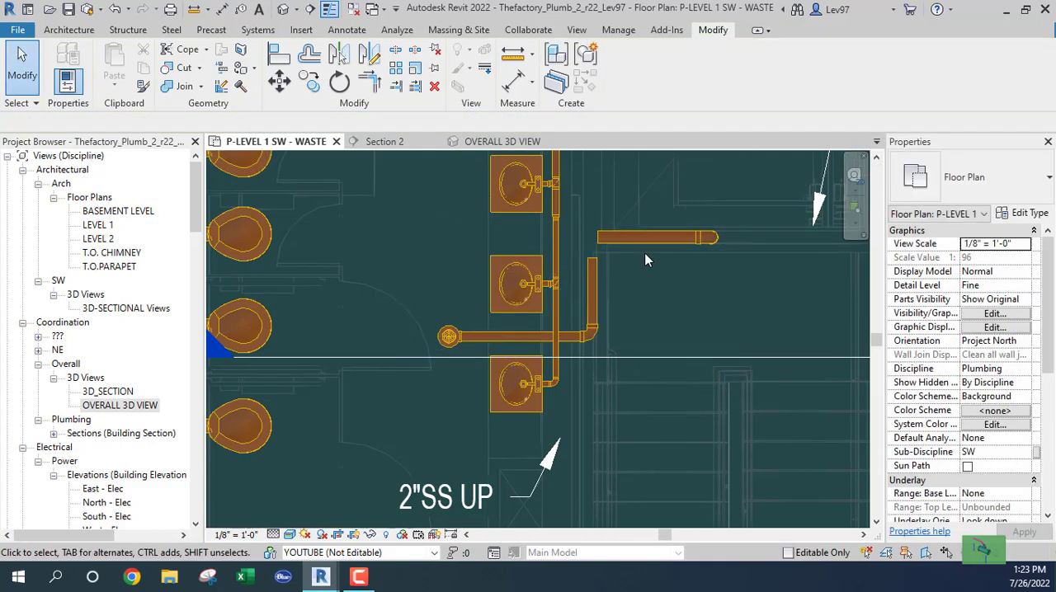
middle_click_drag(660, 307, 666, 340)
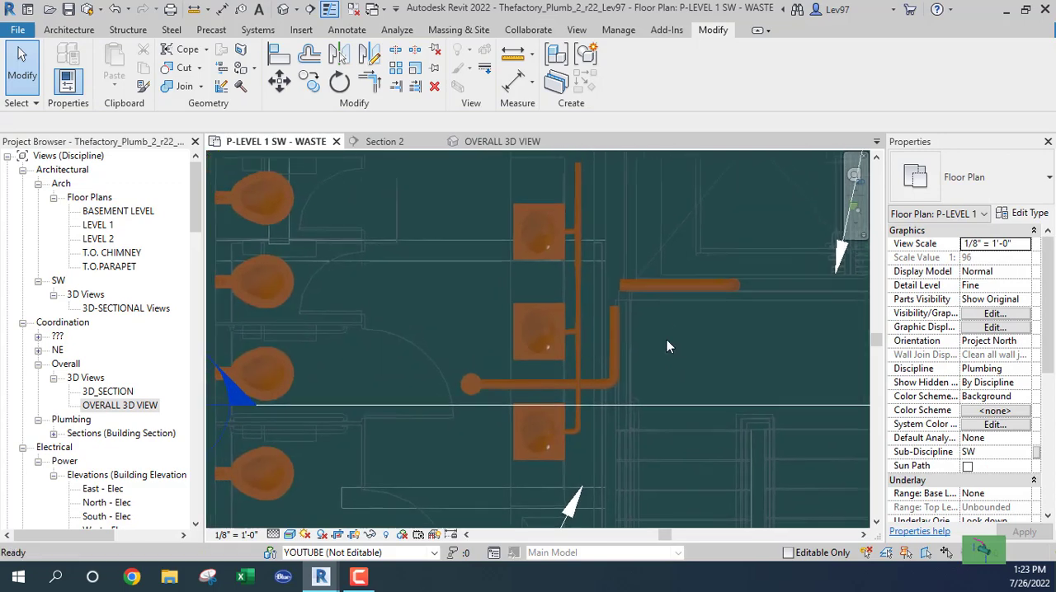
left_click(667, 404)
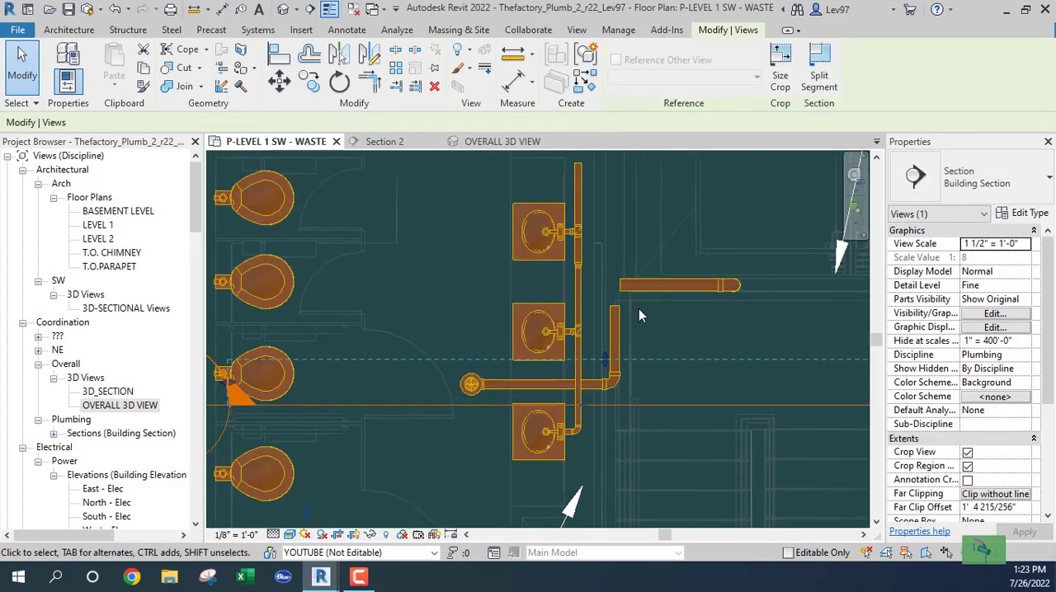
left_click(640, 287)
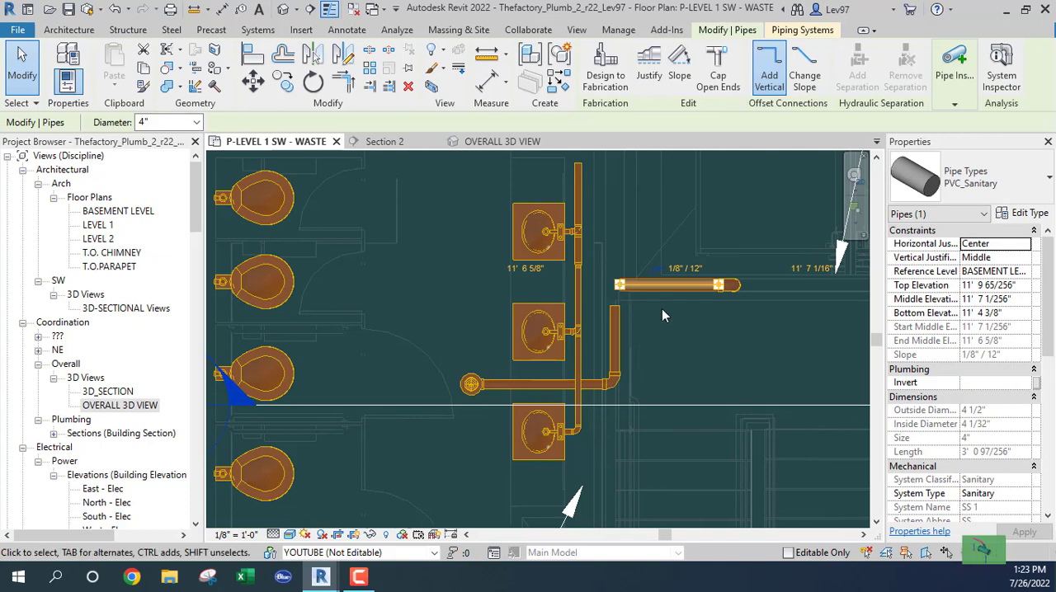
key("Escape")
middle_click_drag(661, 309, 709, 397)
left_click(394, 88)
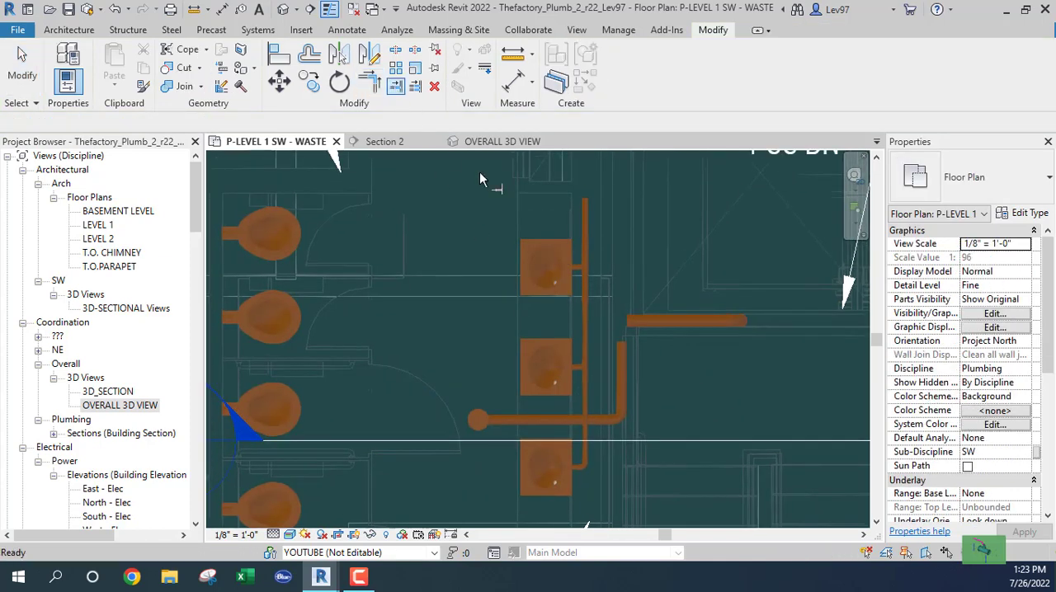
left_click(669, 257)
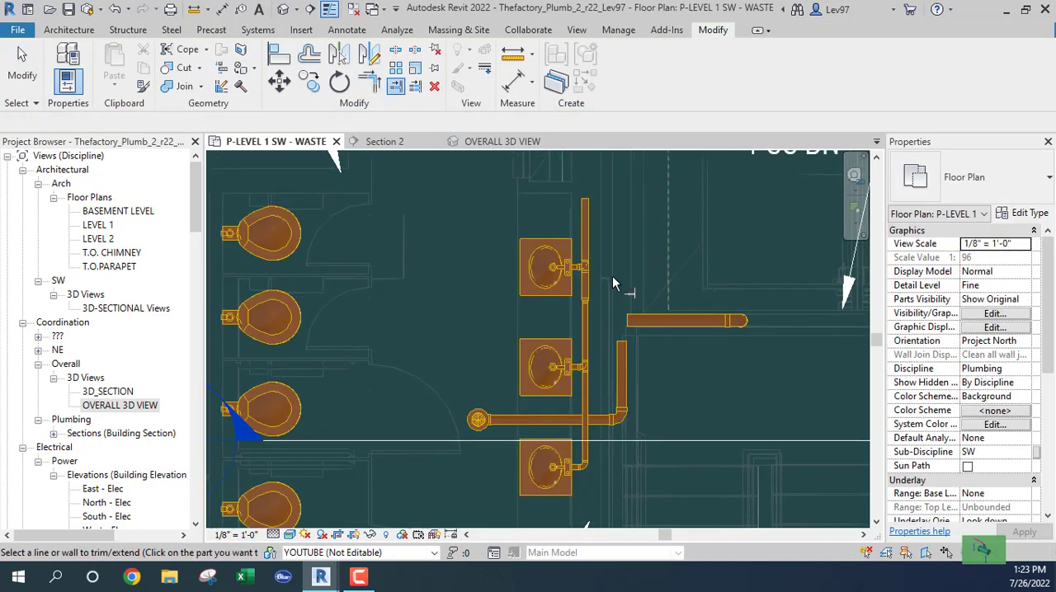
key("Escape")
key("Escape")
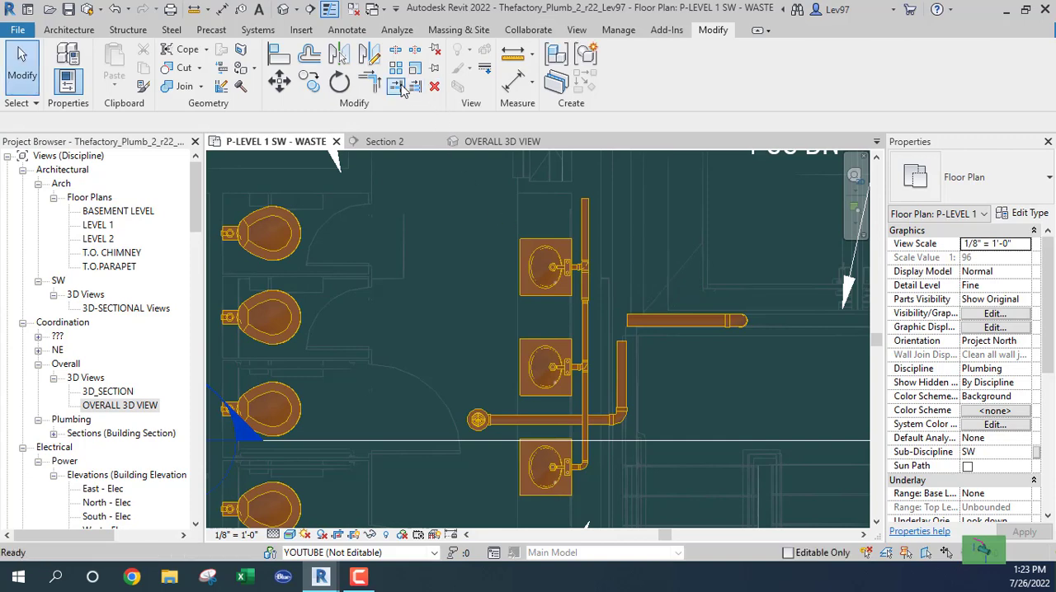
- Trim the west end of the horizontal 4" pipe back to the north-south line just above it
left_click(396, 86)
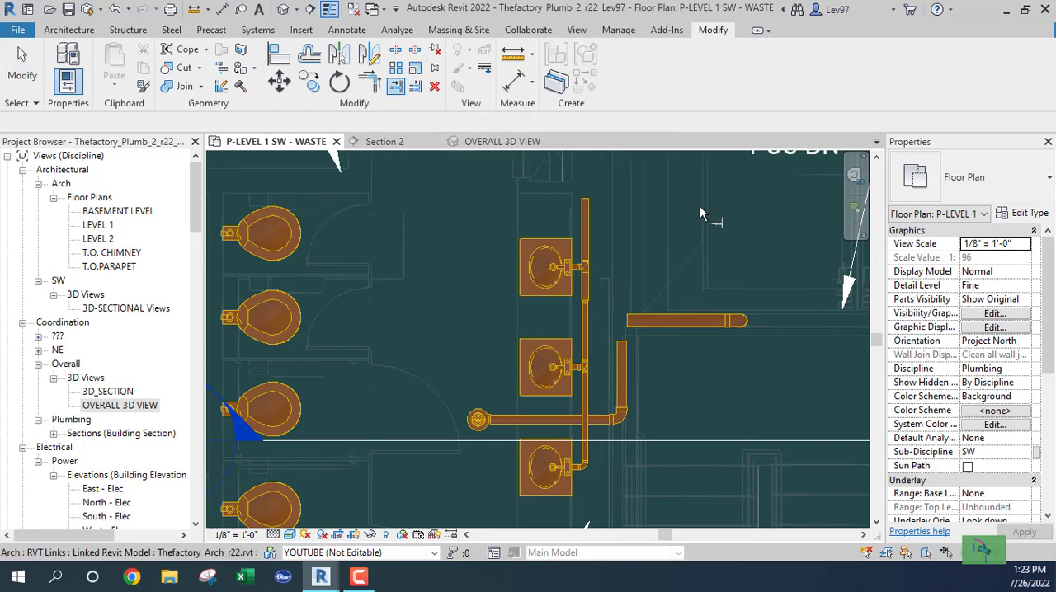
left_click(689, 321)
key("Escape")
- Convert the 3" elbow at the floor drain line's corner into a tee with an open branch facing south
middle_click_drag(603, 366, 611, 373)
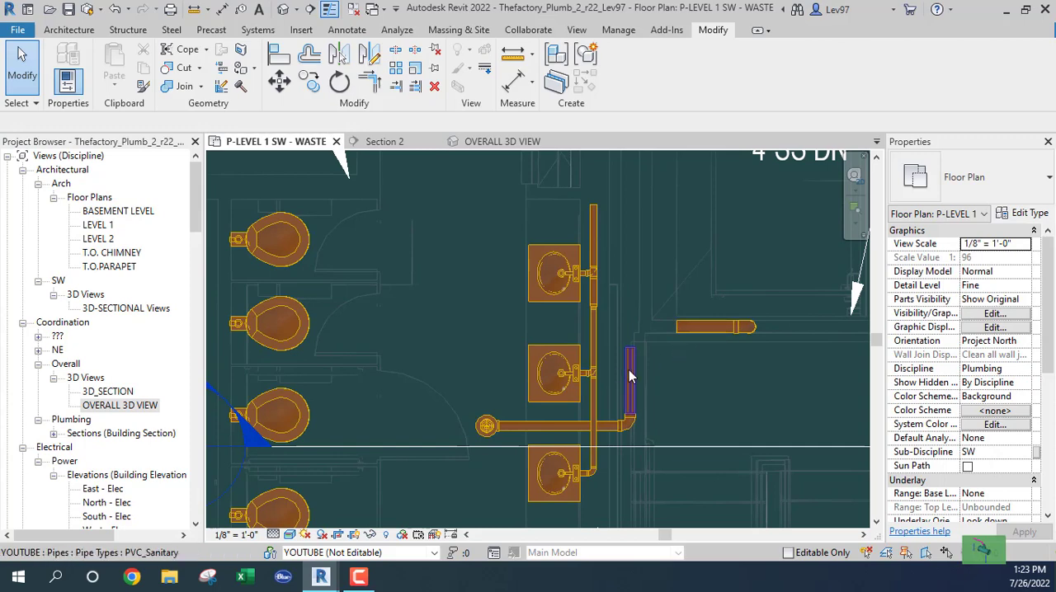
left_click(652, 429)
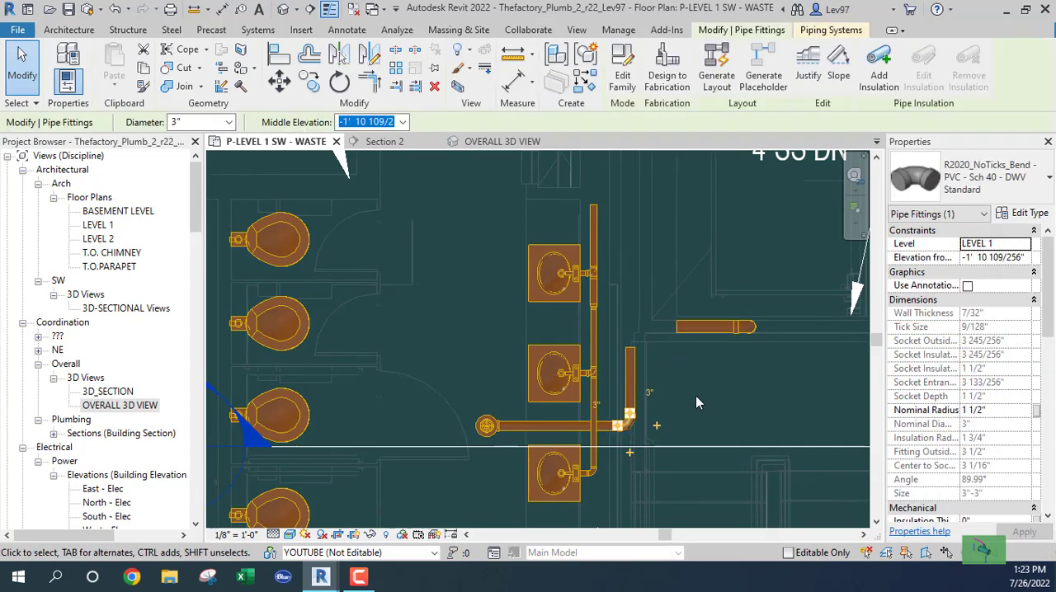
middle_click_drag(652, 462, 650, 358)
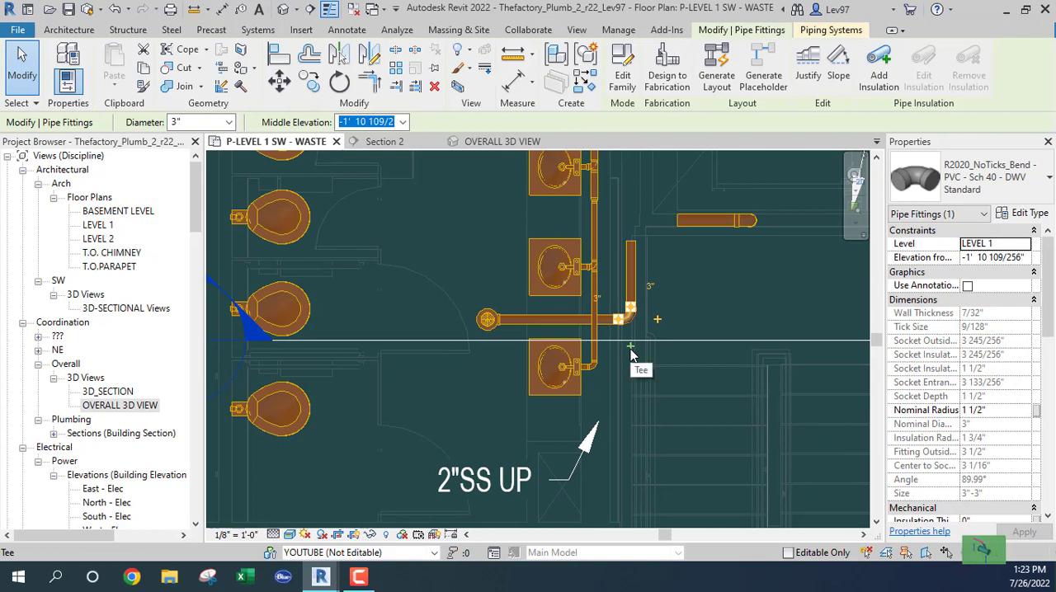
key("Escape")
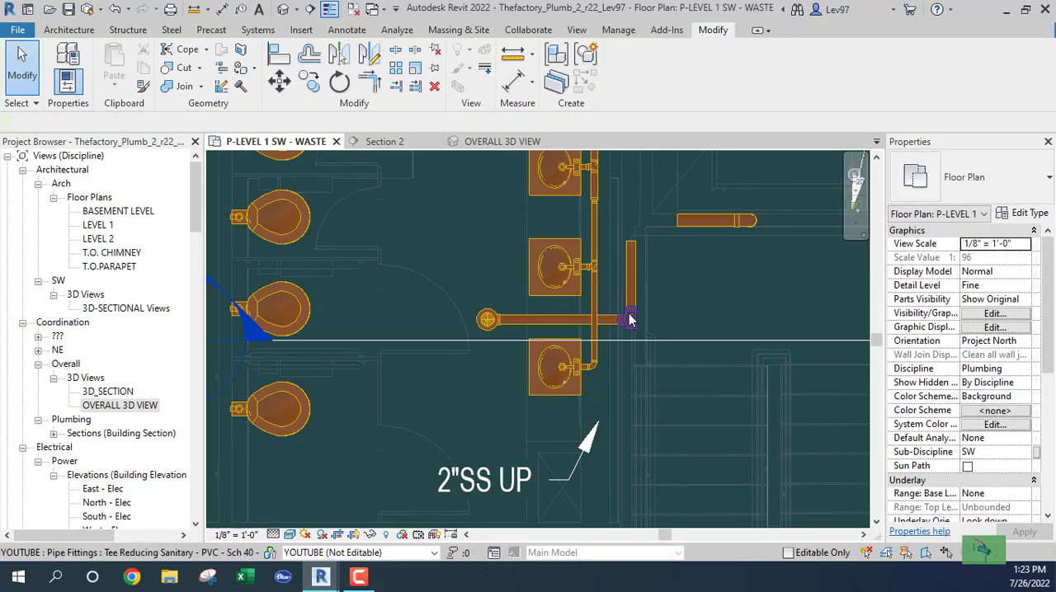
left_click(629, 319)
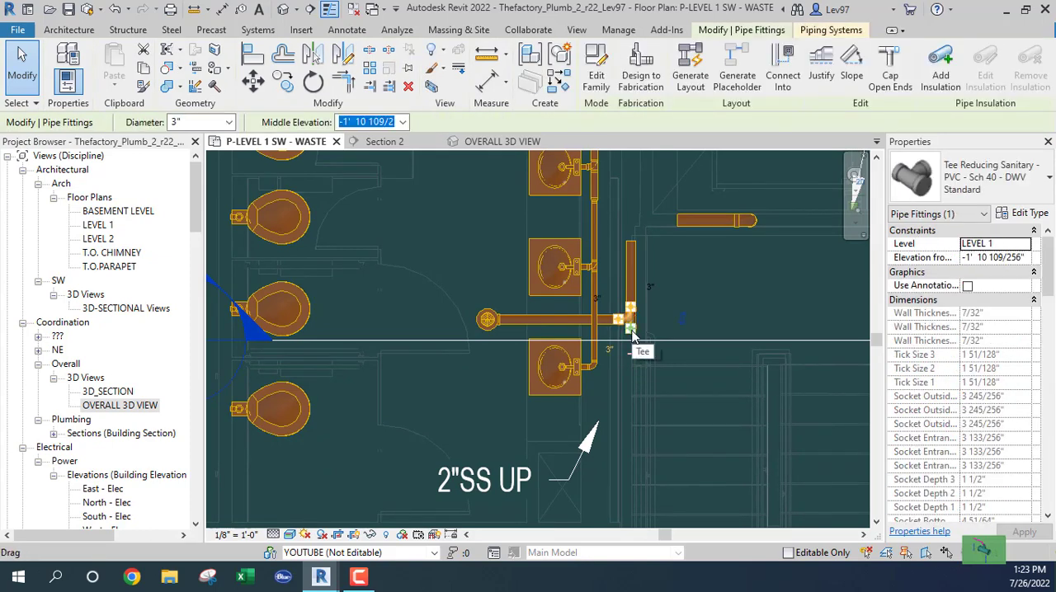
right_click(632, 334)
key("Escape")
key("Escape")
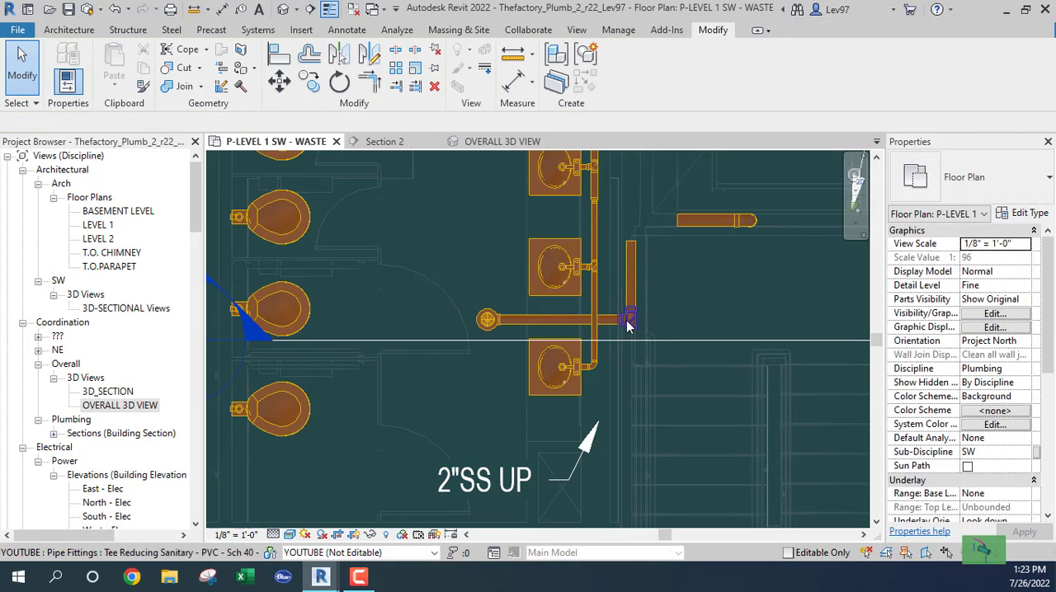
- Delete the tee at the floor drain line's corner and set the short north-south pipe's diameter to 4"
left_click(676, 304)
key("Delete")
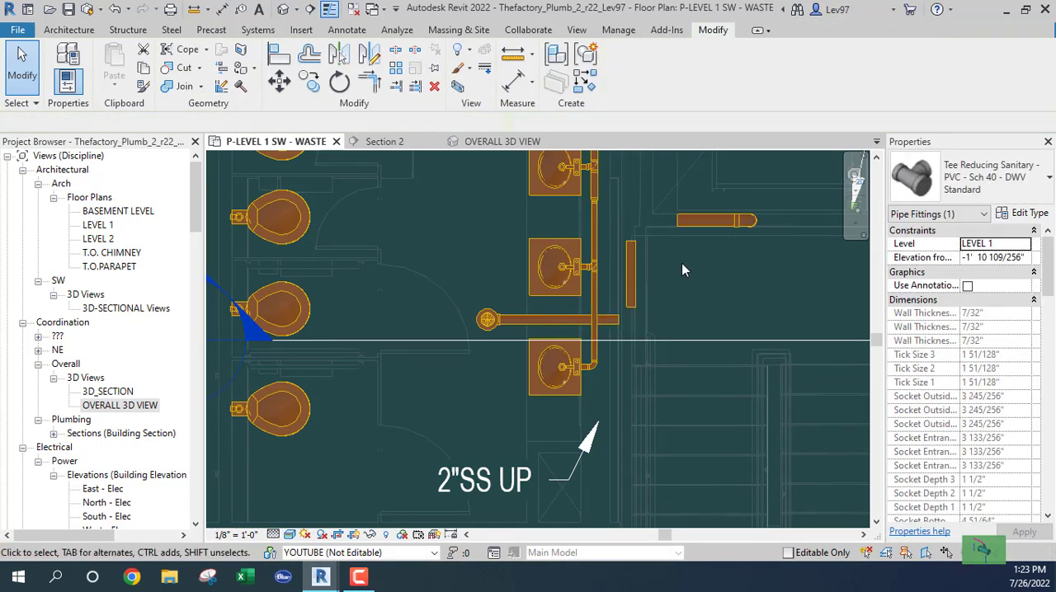
left_click(629, 273)
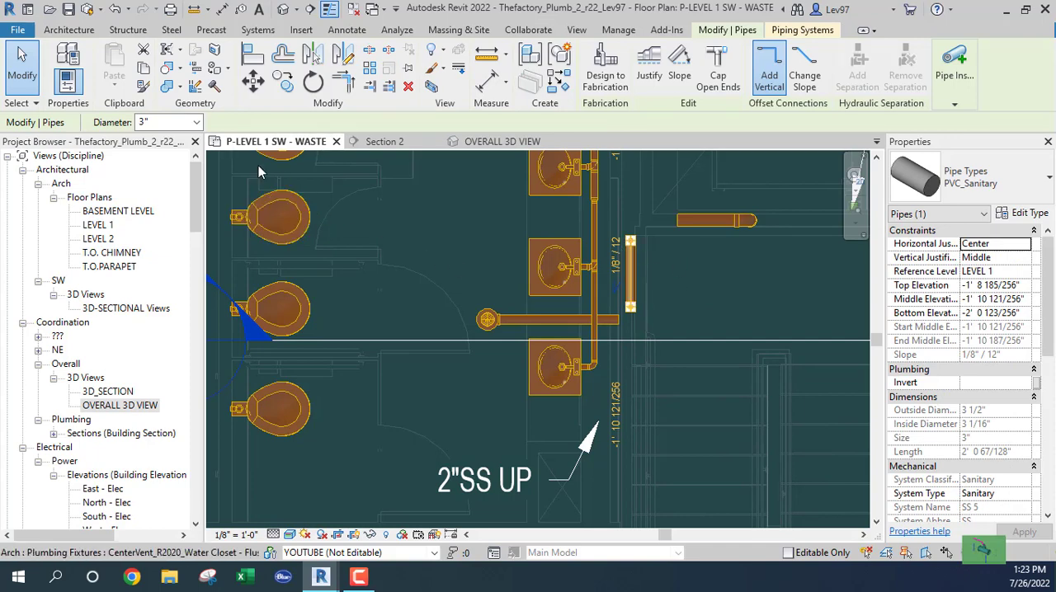
left_click(198, 124)
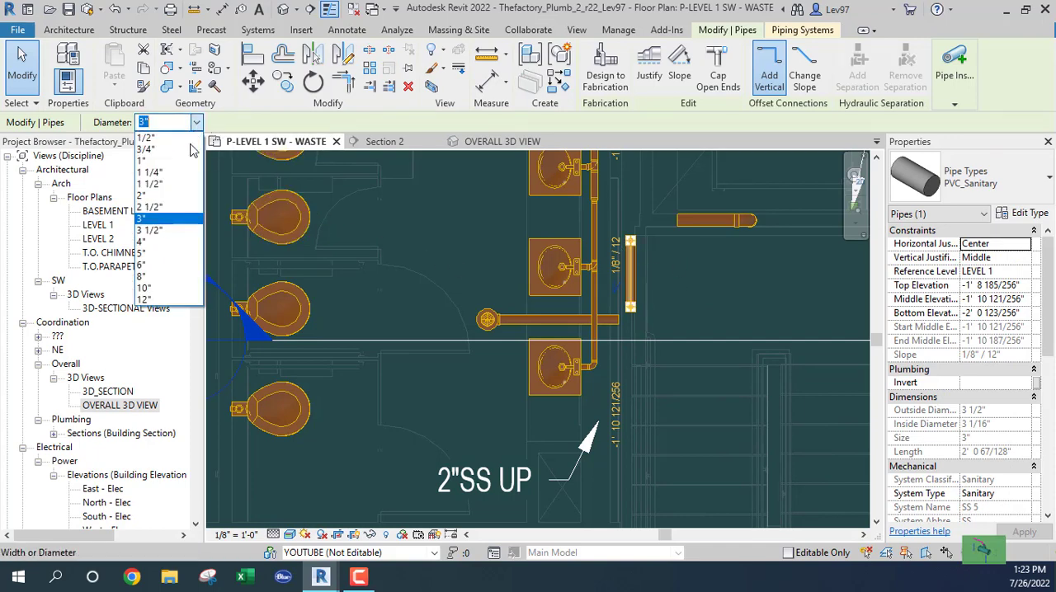
left_click(149, 241)
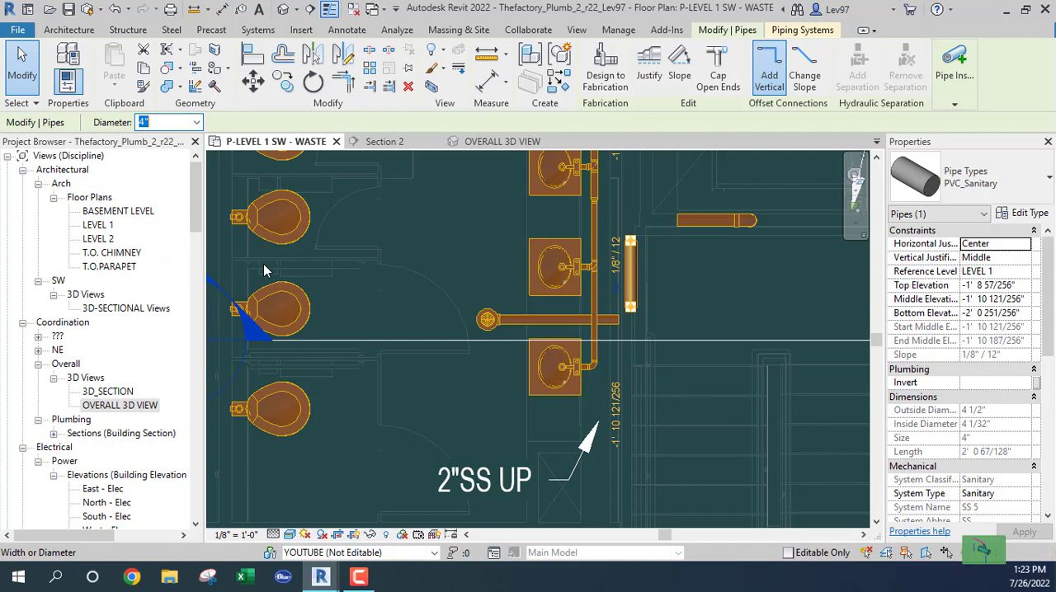
- Continue the short 4" pipe from its north end about 5' 6" north and about 7' west, sloping down 1/8" / 12"
left_click(709, 286)
middle_click_drag(634, 220, 655, 270)
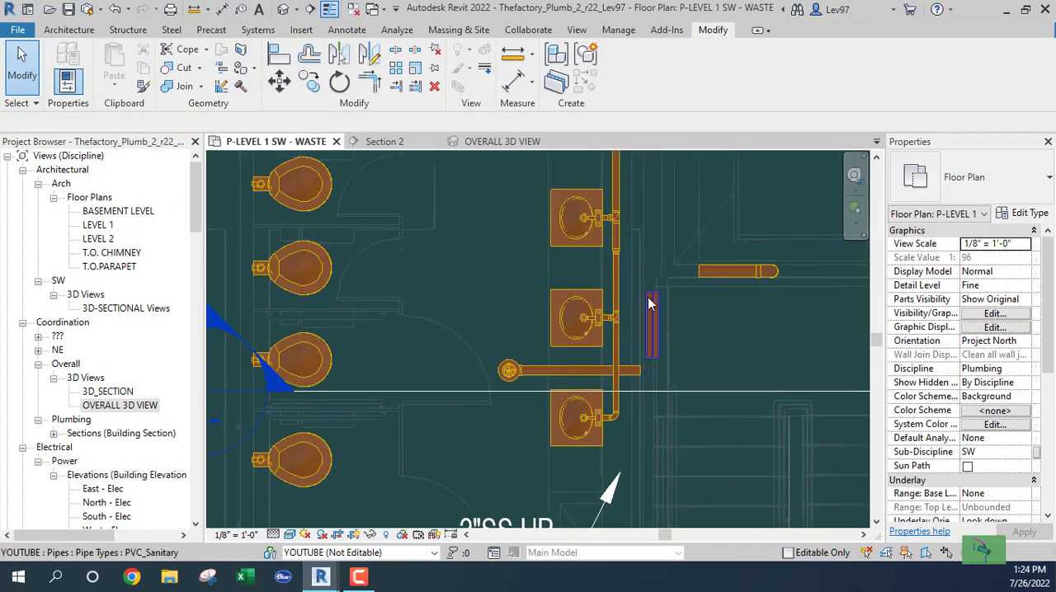
left_click(620, 305)
right_click(655, 298)
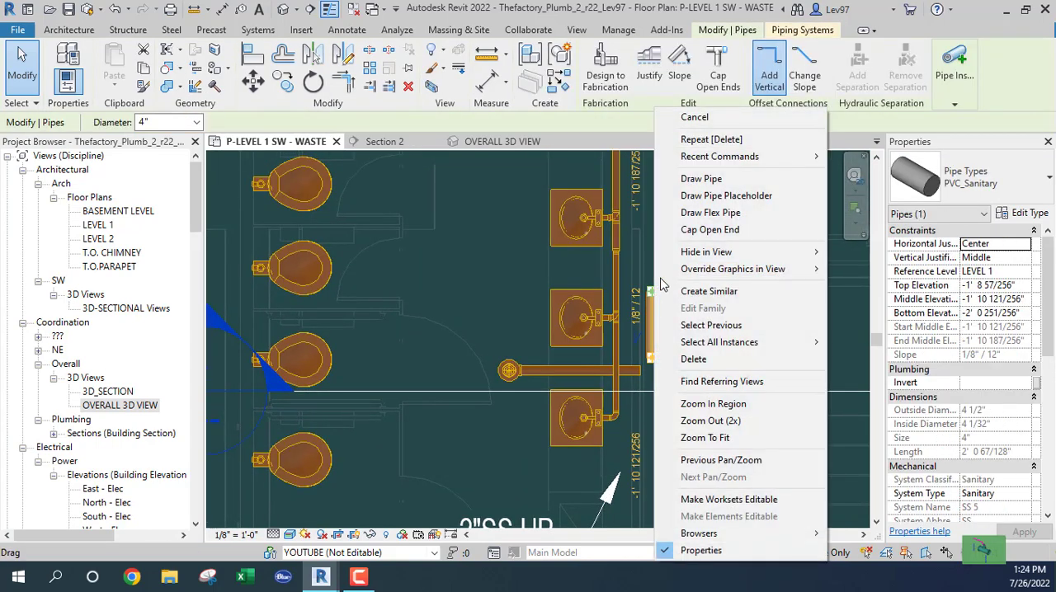
left_click(701, 179)
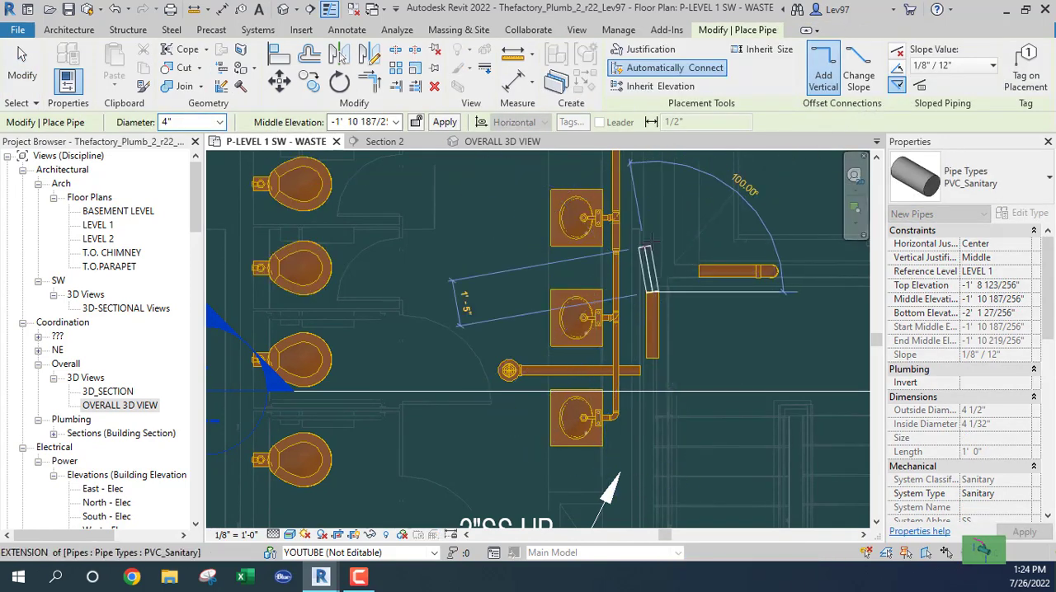
middle_click_drag(652, 222, 648, 391)
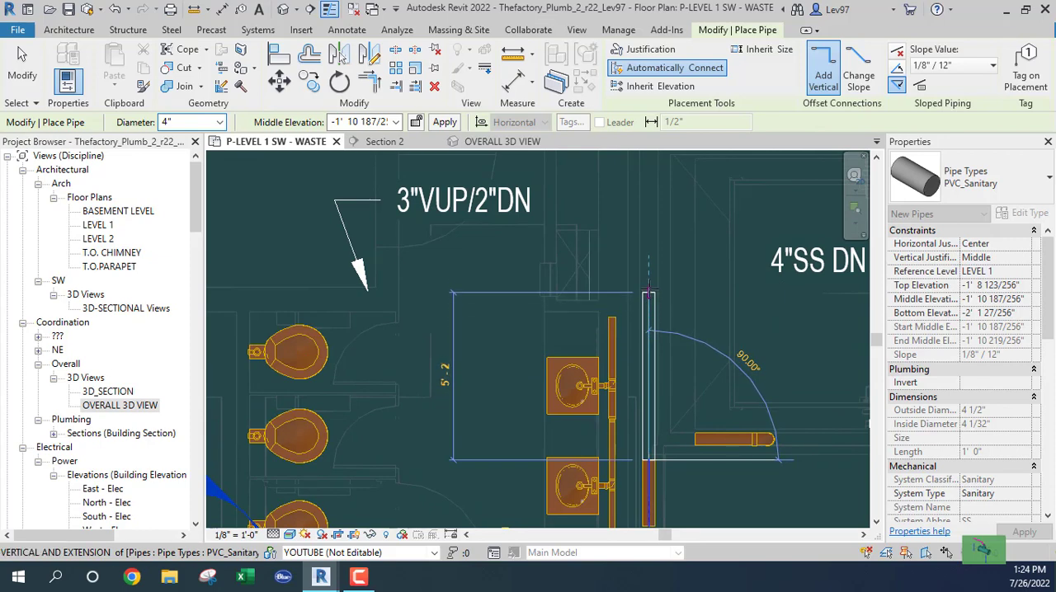
left_click(648, 287)
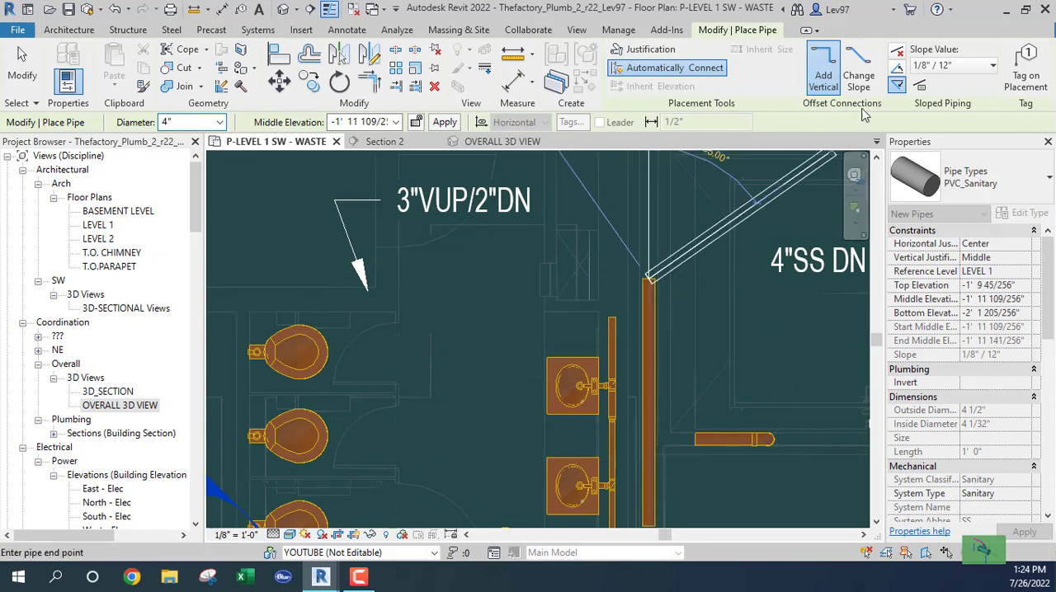
left_click(415, 278)
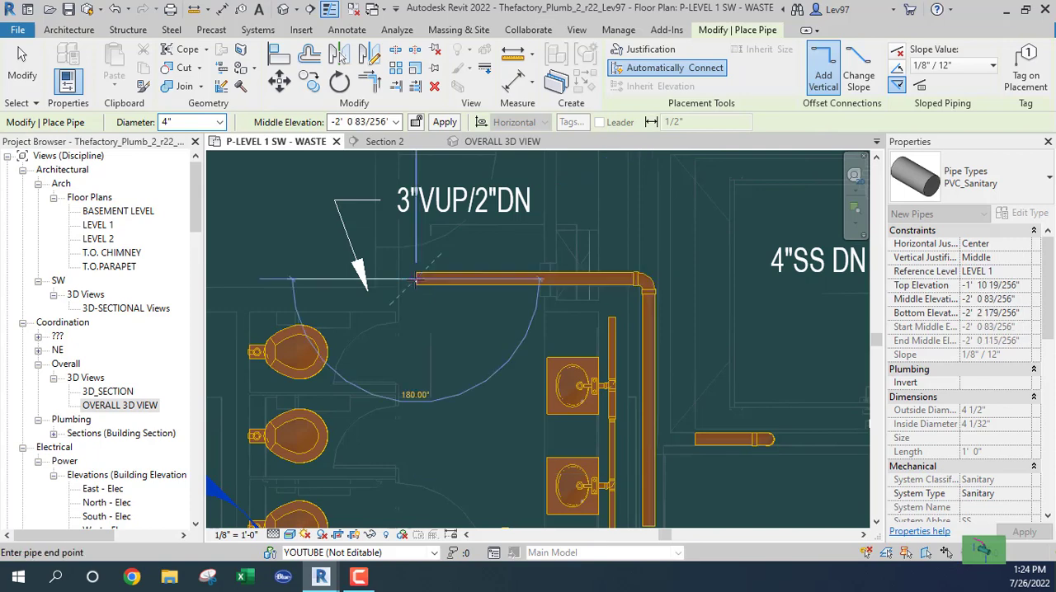
key("Escape")
key("Escape")
- Extend the north-south 4" pipe from its south end about 2' 7" south, past the floor drain line, sloping up 1/8" / 12"
middle_click_drag(447, 378, 419, 248)
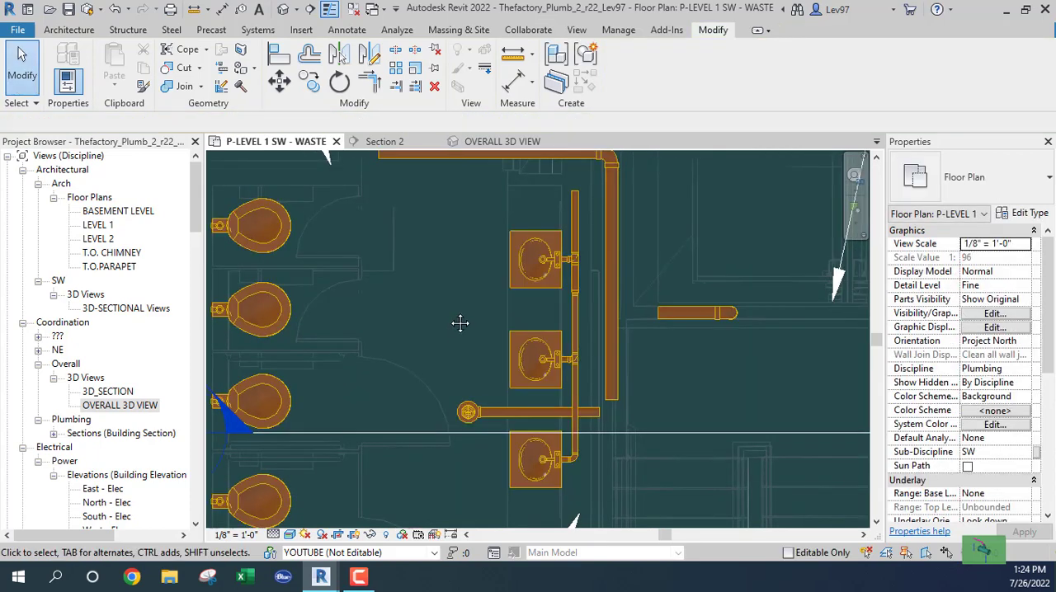
middle_click_drag(460, 323, 440, 256)
left_click(593, 327)
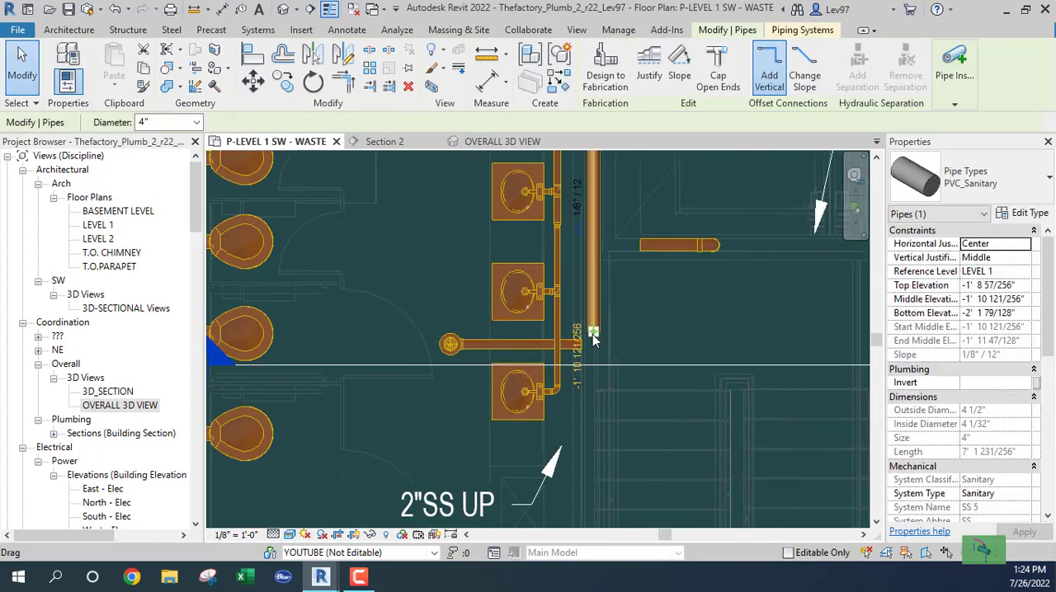
right_click(593, 332)
left_click(625, 111)
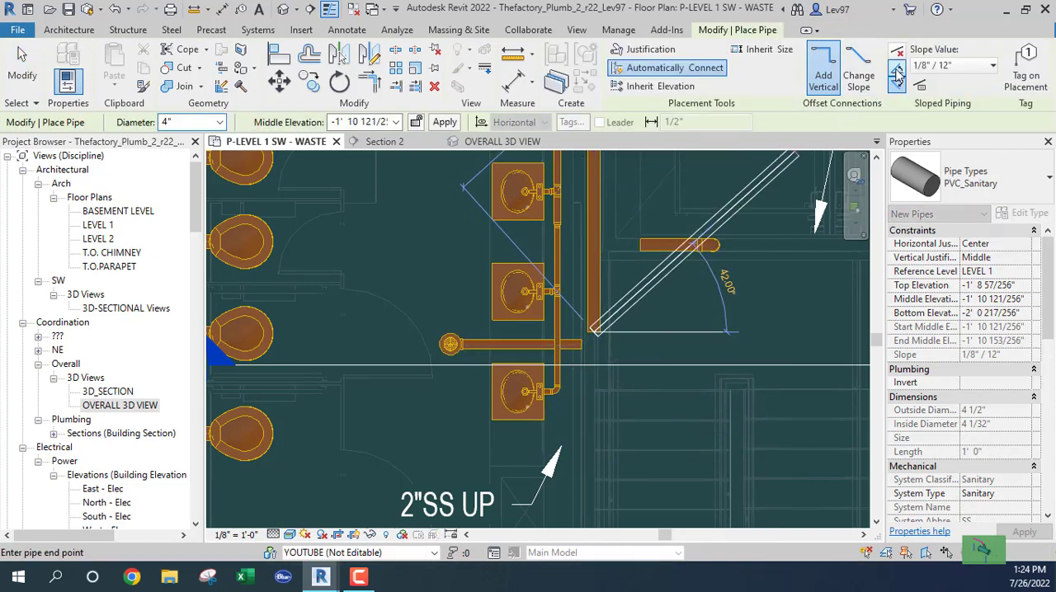
left_click(897, 73)
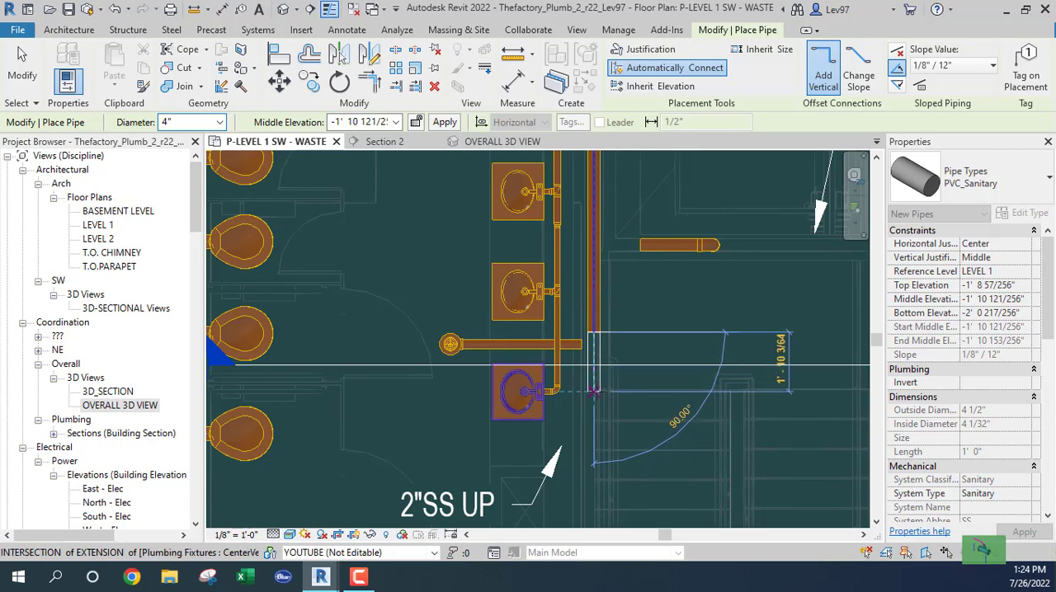
left_click(594, 416)
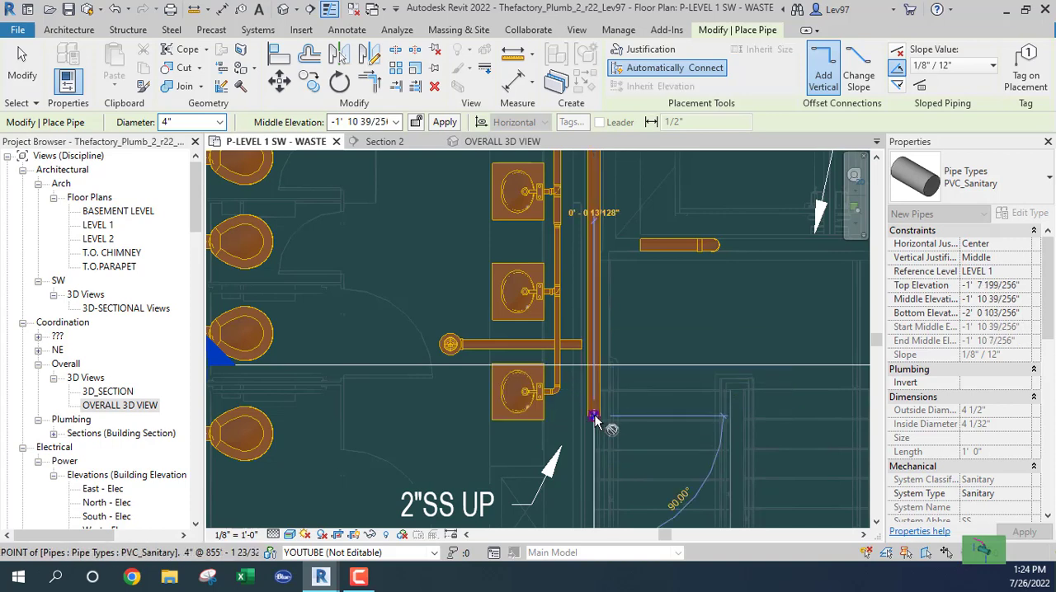
key("Escape")
key("Escape")
middle_click_drag(595, 450, 597, 468)
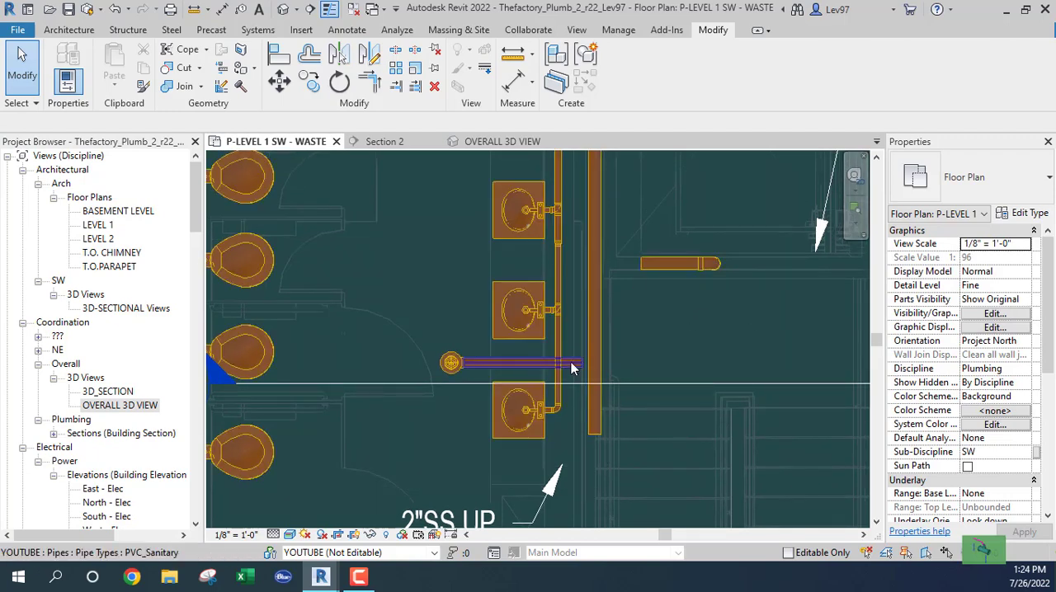
middle_click_drag(562, 247, 573, 443)
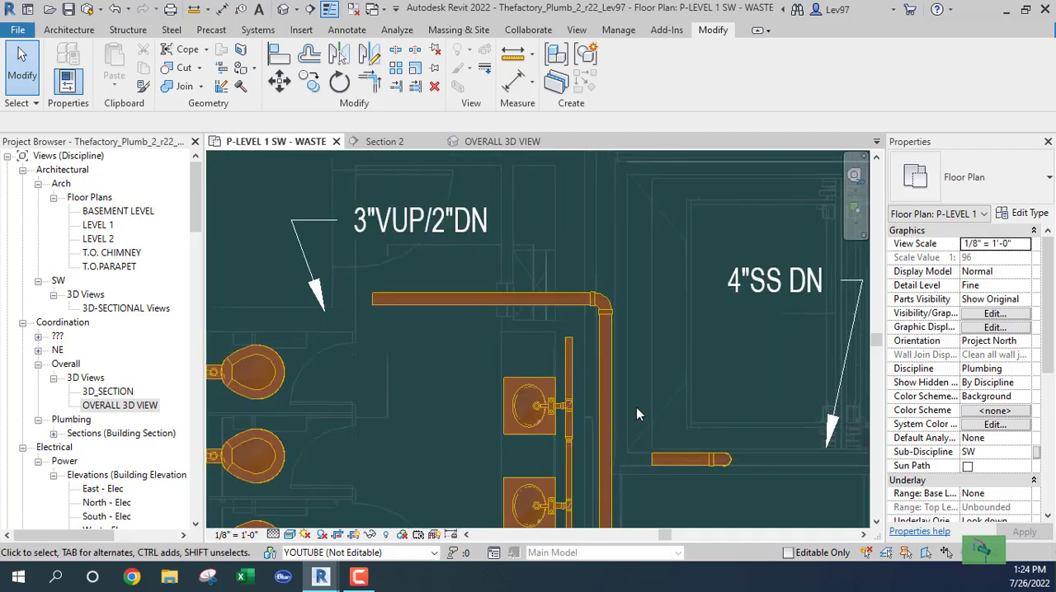
scroll(636, 408, "down", 2)
middle_click_drag(681, 468, 664, 365)
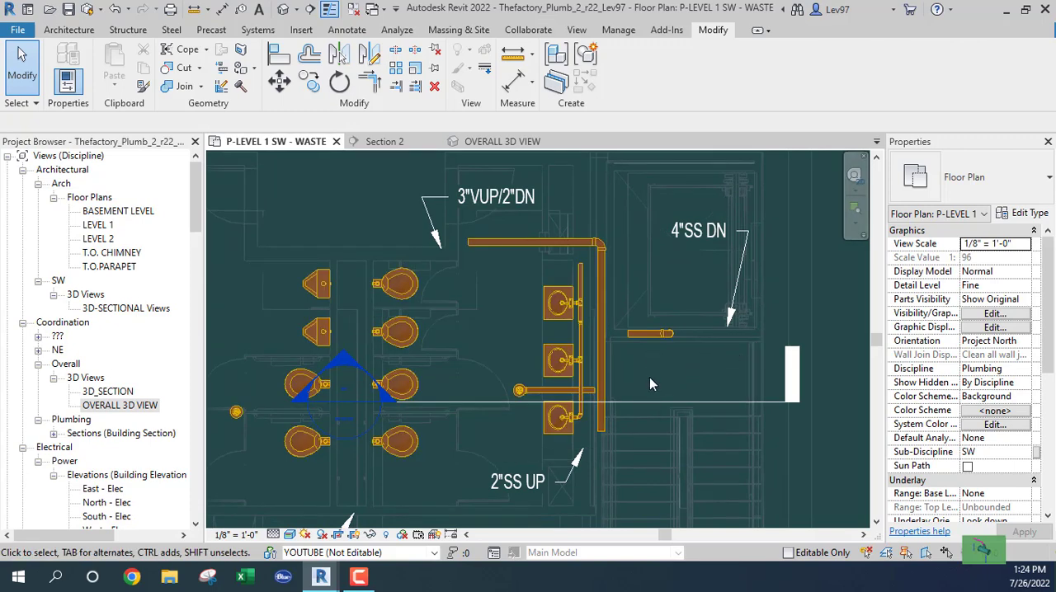